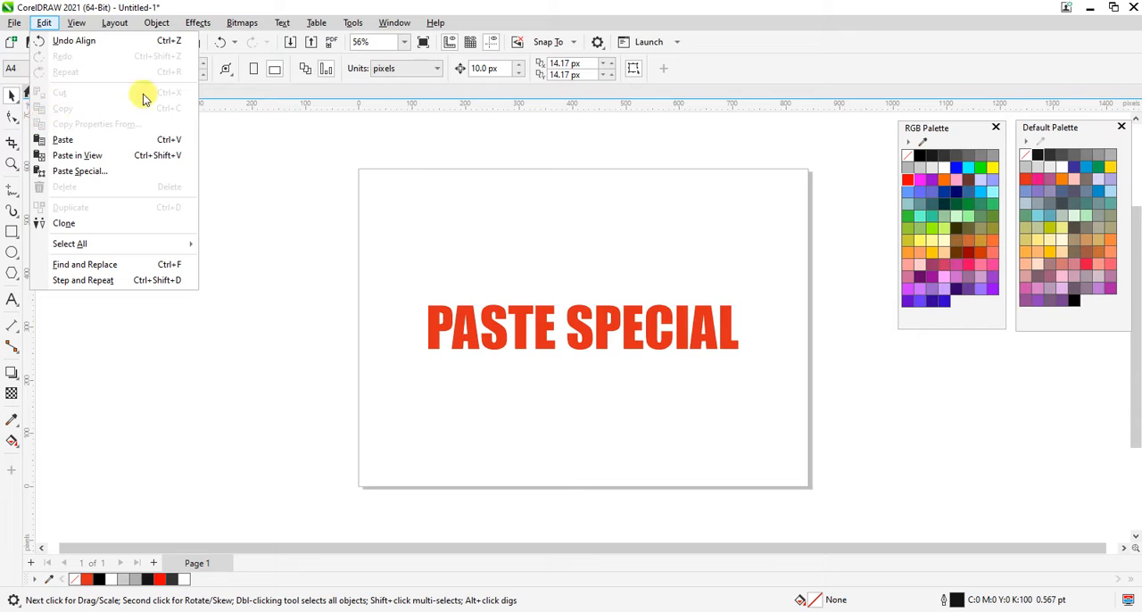
left_click(613, 254)
left_click(581, 346)
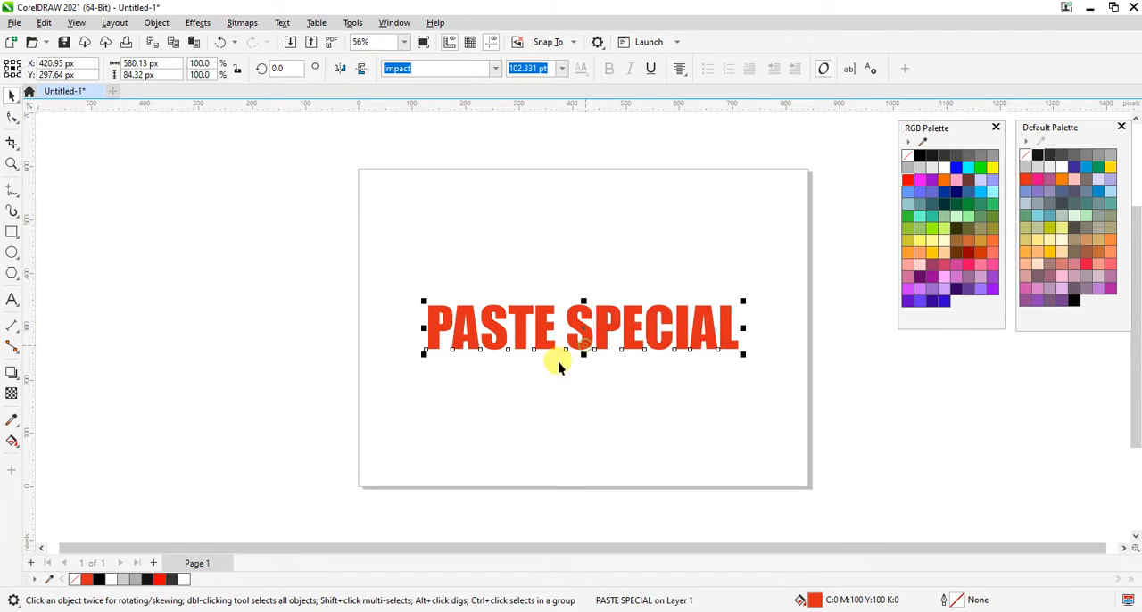
left_click(490, 441)
left_click_drag(255, 157, 836, 476)
left_click(837, 479)
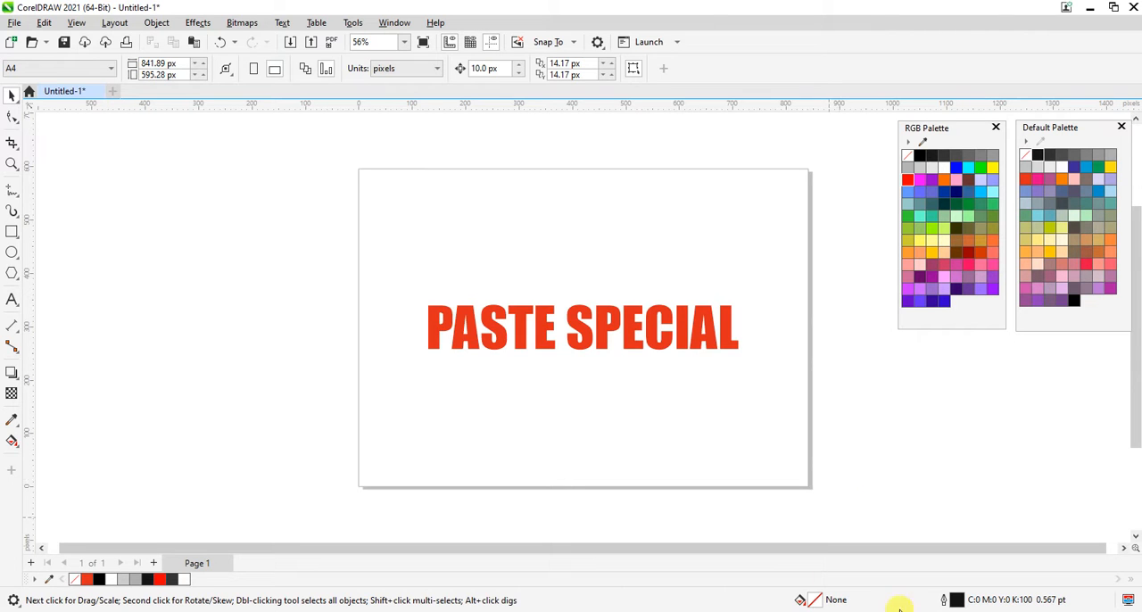
left_click(606, 334)
left_click(333, 216)
left_click_drag(956, 394, 956, 393)
left_click(956, 392)
Remove the red PASTE SPECIAL title from the page.
left_click(630, 340)
key("ctrl+x")
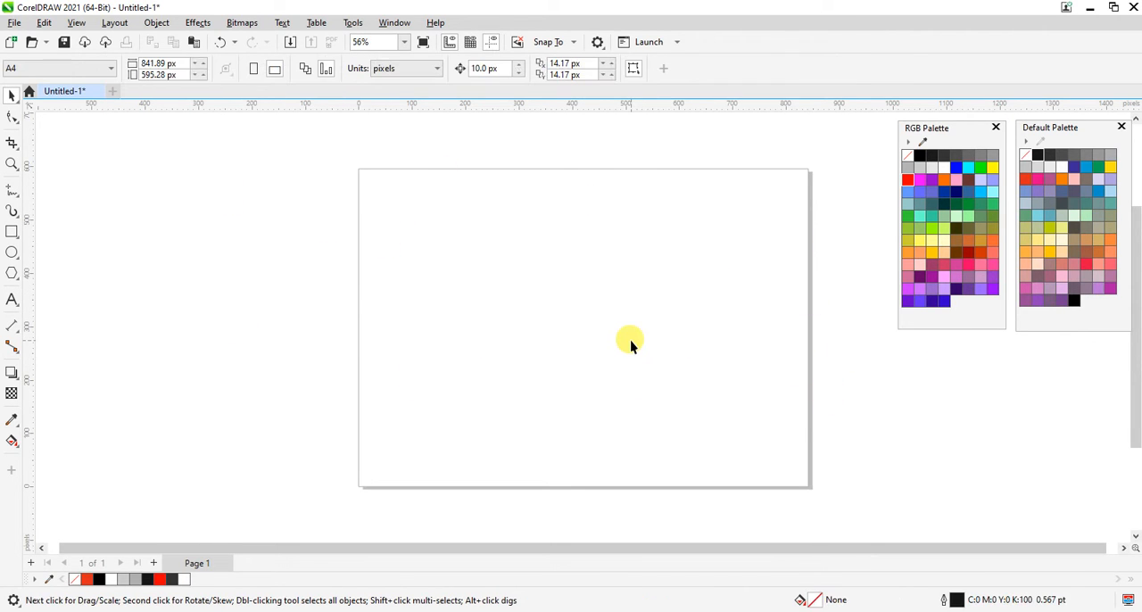
Switch to the Microsoft Word document and copy its entire text, including both headings and their paragraphs.
mouse_move(260, 609)
left_click(262, 575)
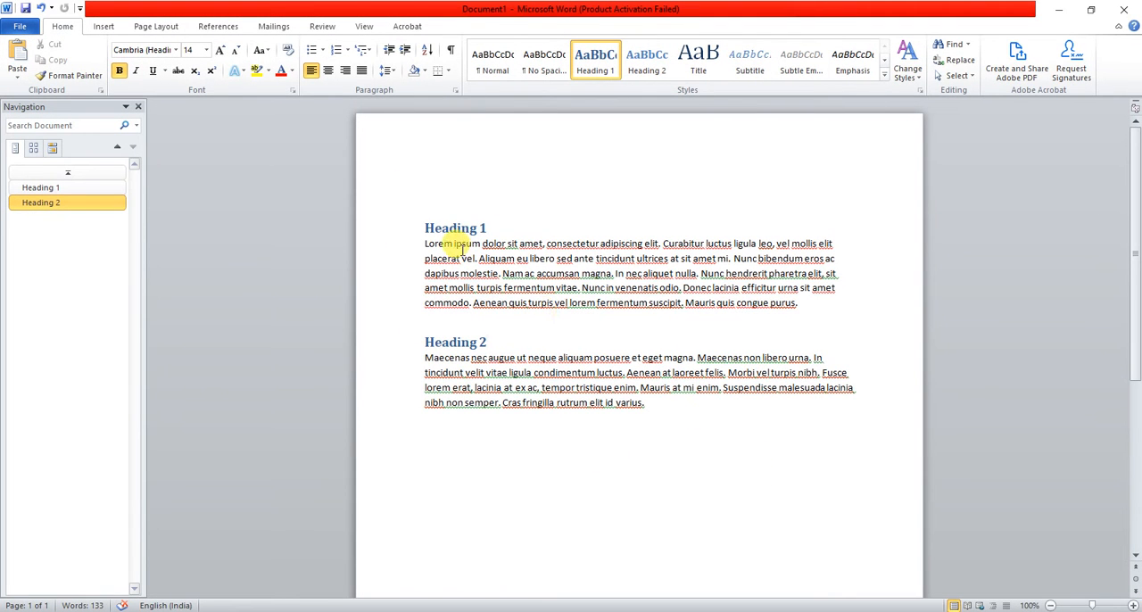
left_click(461, 243)
left_click(596, 412)
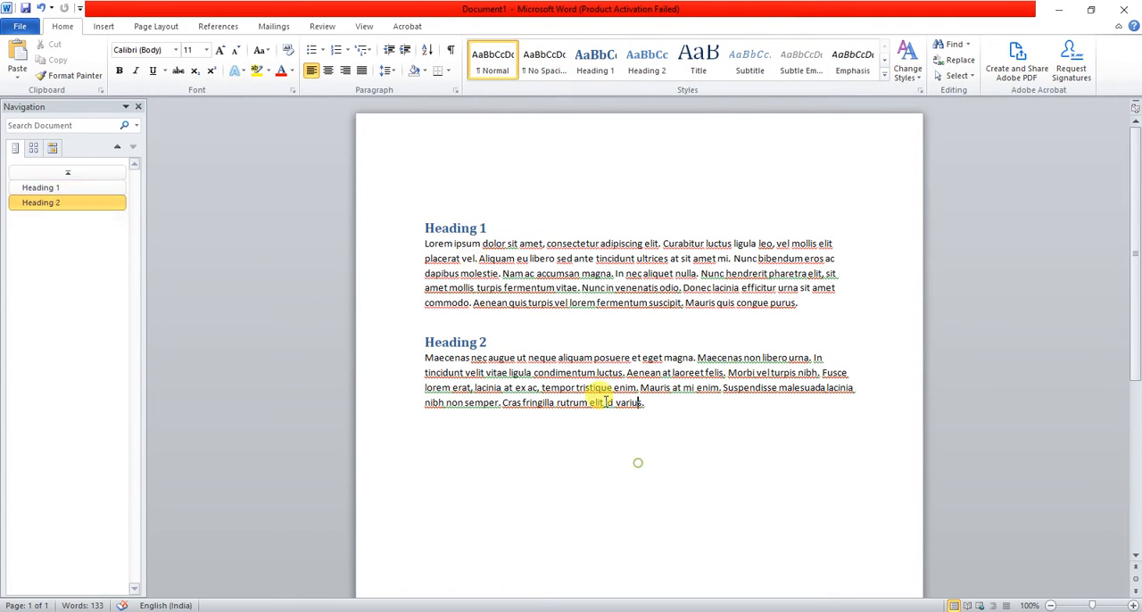
left_click(437, 286)
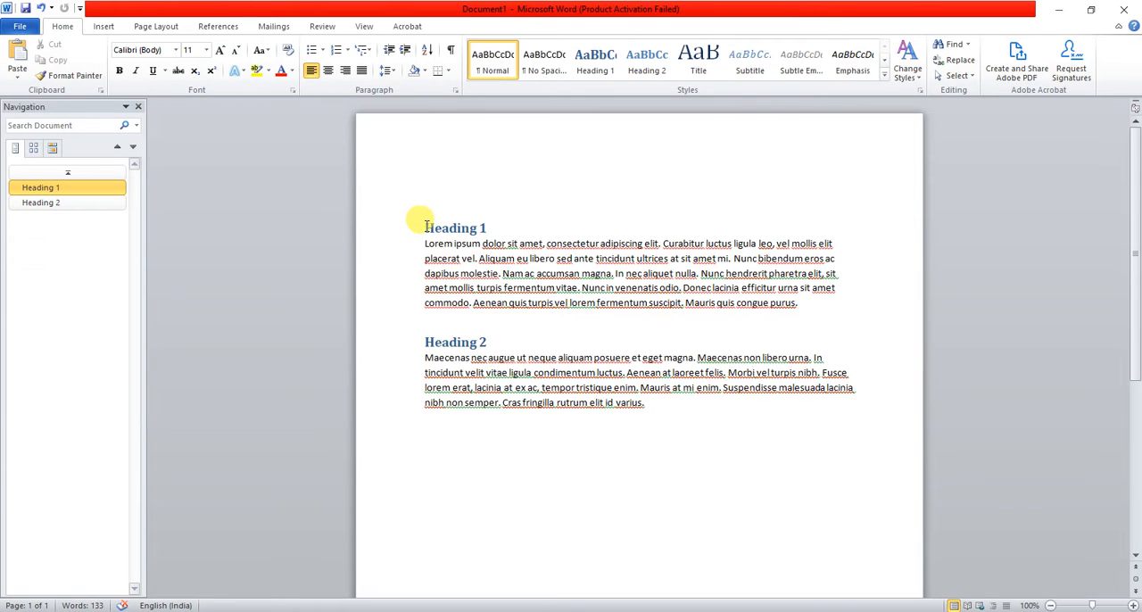
left_click_drag(423, 219, 642, 395)
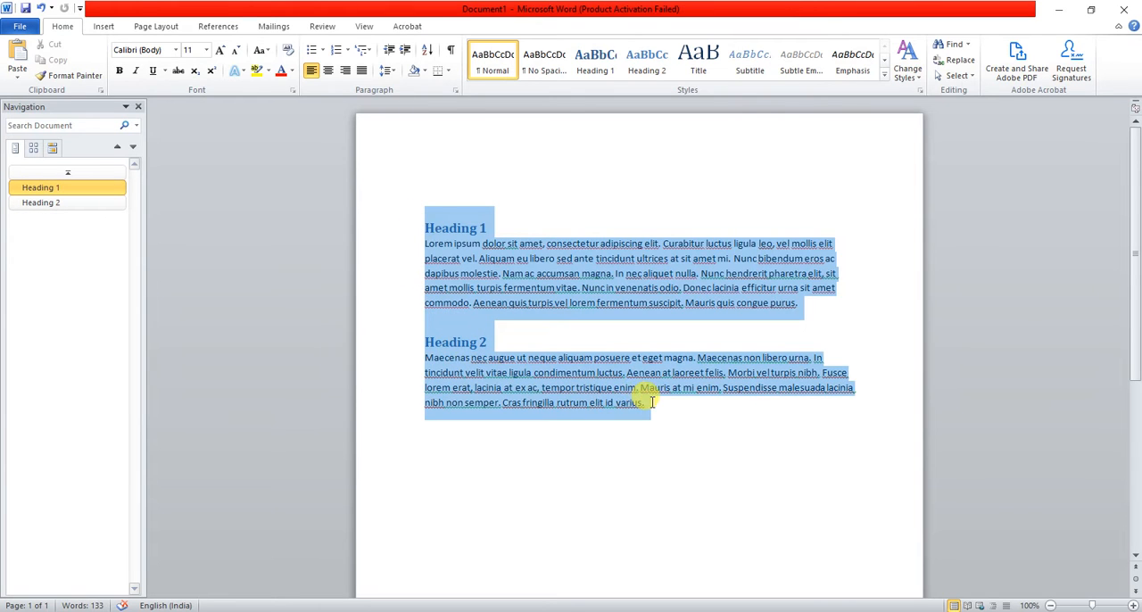
left_click(651, 403)
key("ctrl+a")
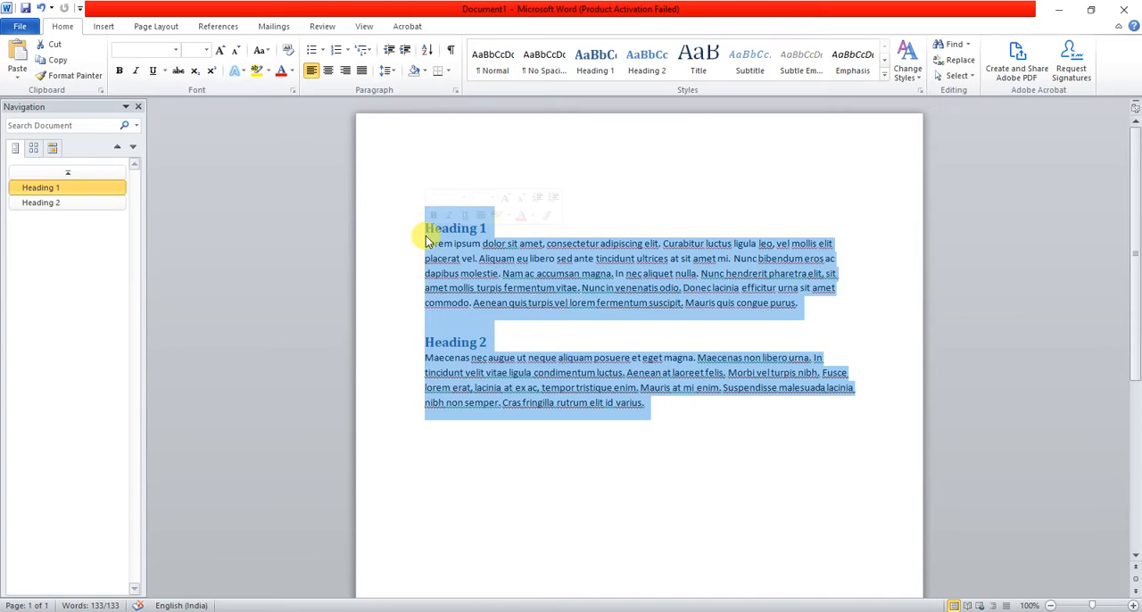
key("ctrl+c")
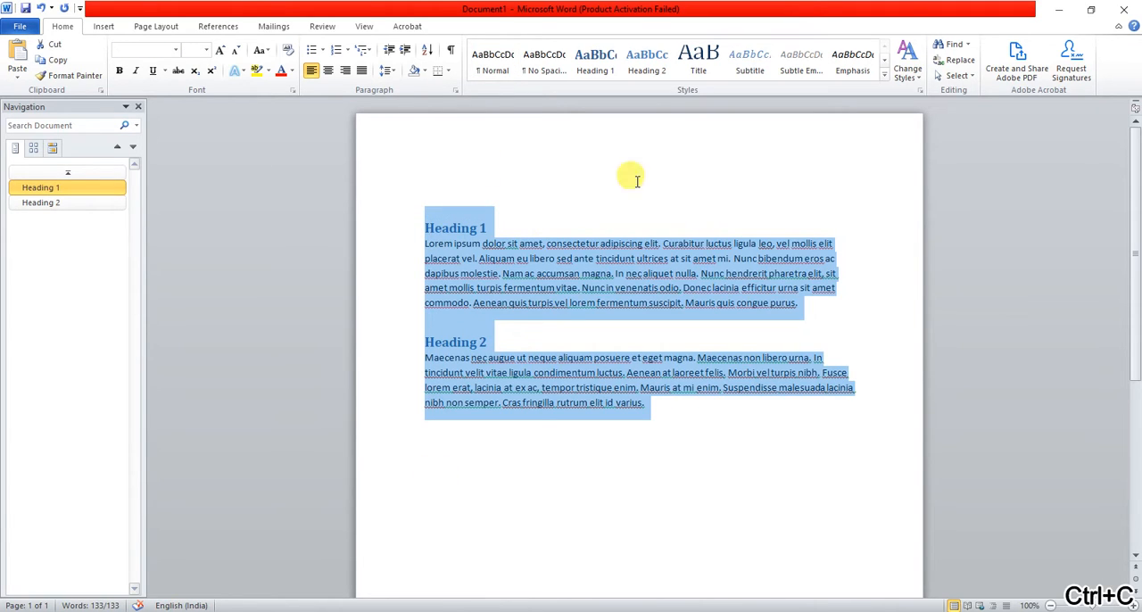
Return to CorelDRAW and use Paste Special to insert the copied text as a Microsoft Word Document.
left_click(64, 610)
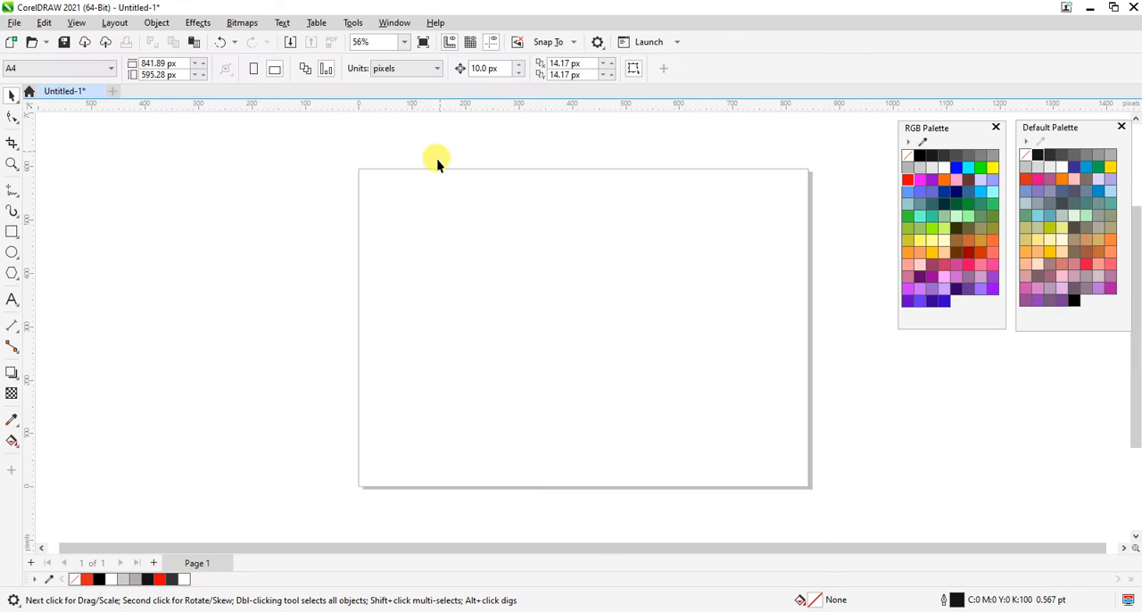
left_click(43, 23)
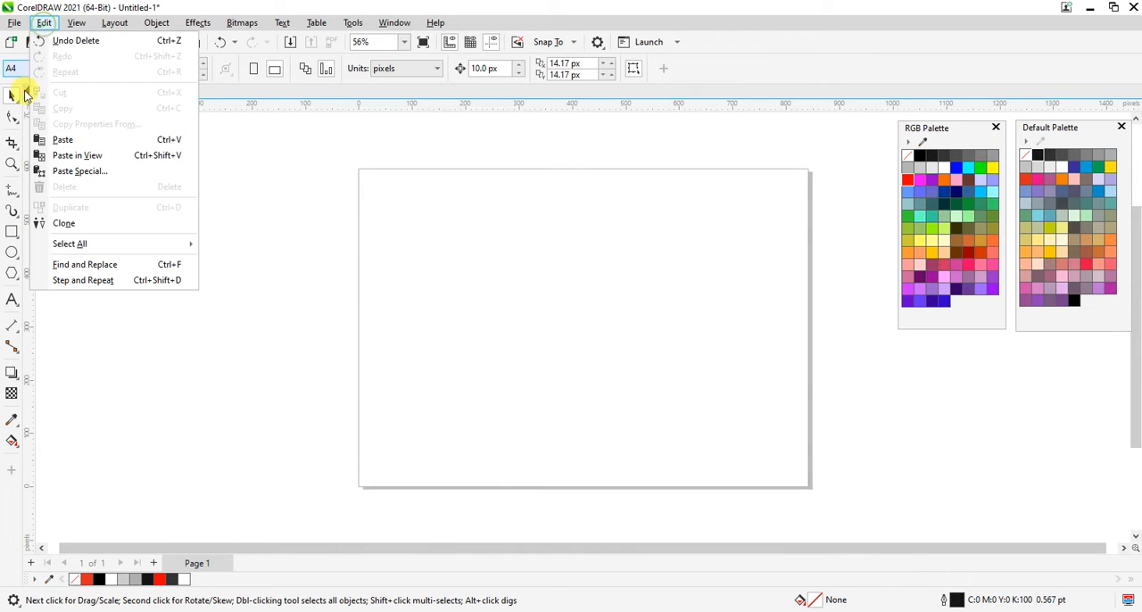
left_click(89, 171)
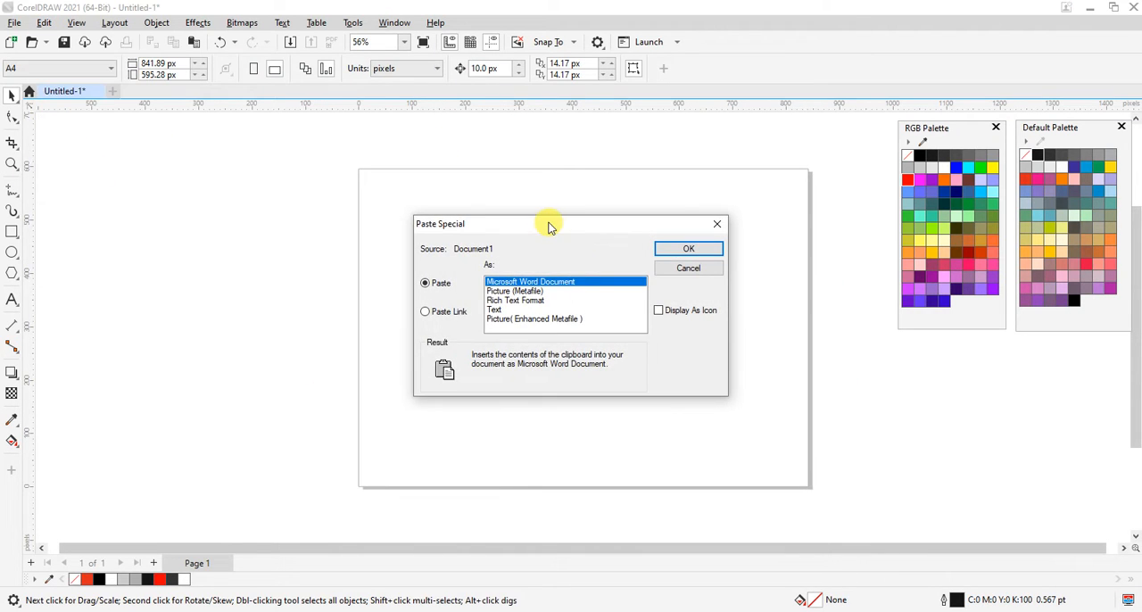
left_click_drag(547, 224, 492, 217)
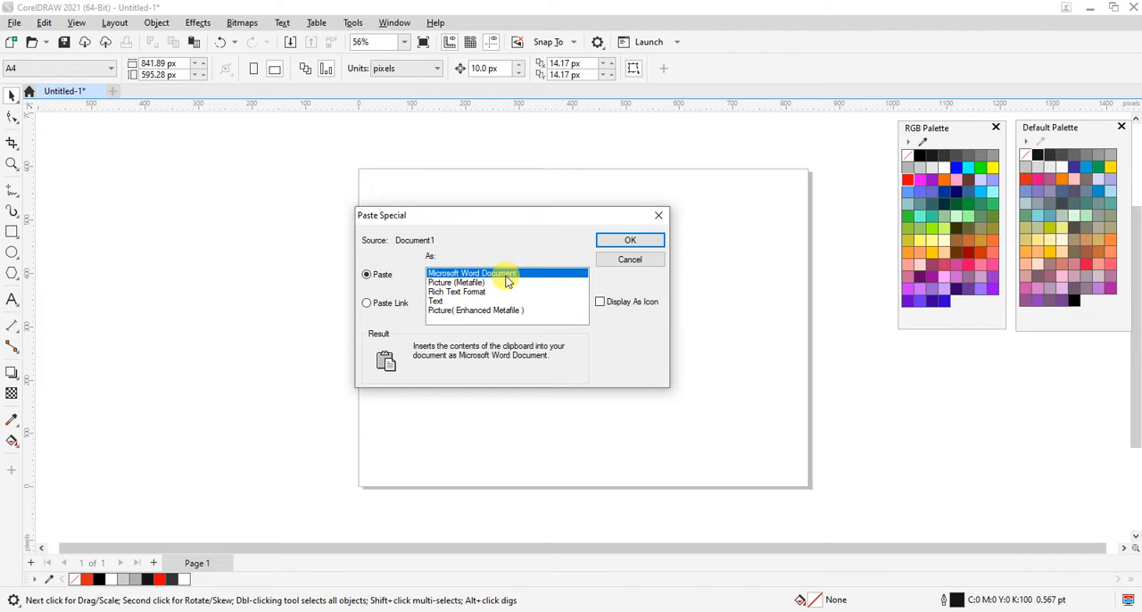
left_click(634, 235)
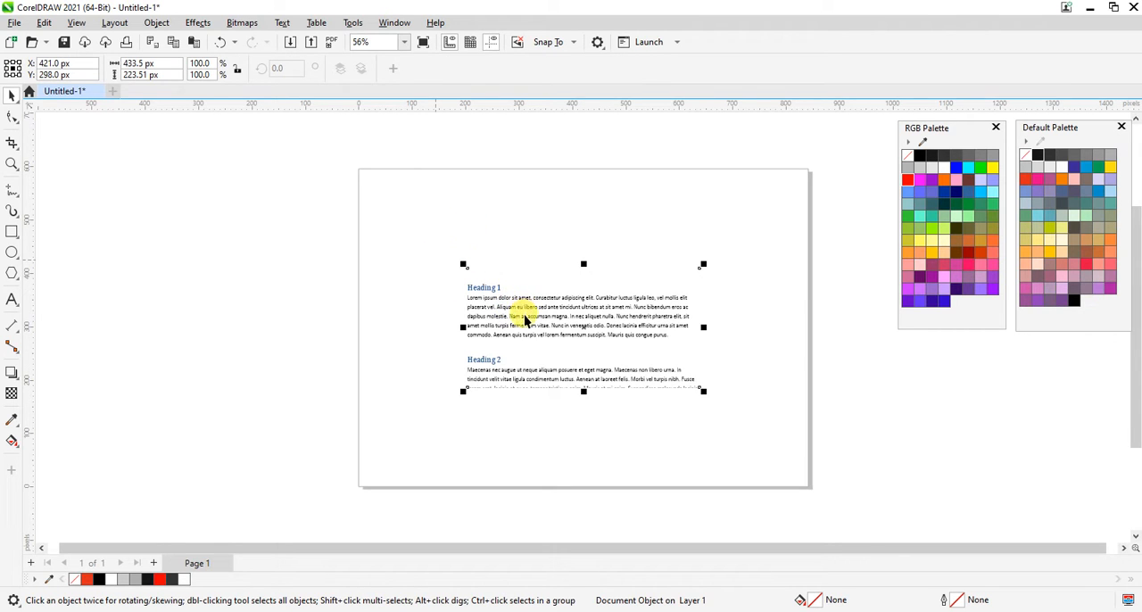
Move the pasted Word document object toward the upper-left area of the page.
left_click_drag(583, 327, 512, 269)
key("z")
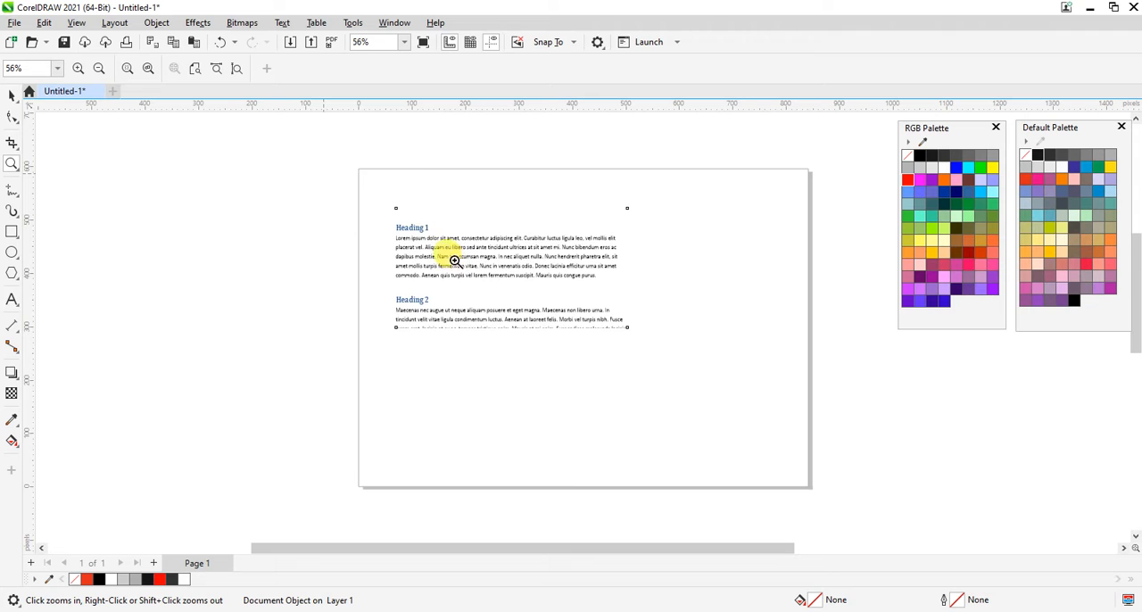
left_click(479, 233)
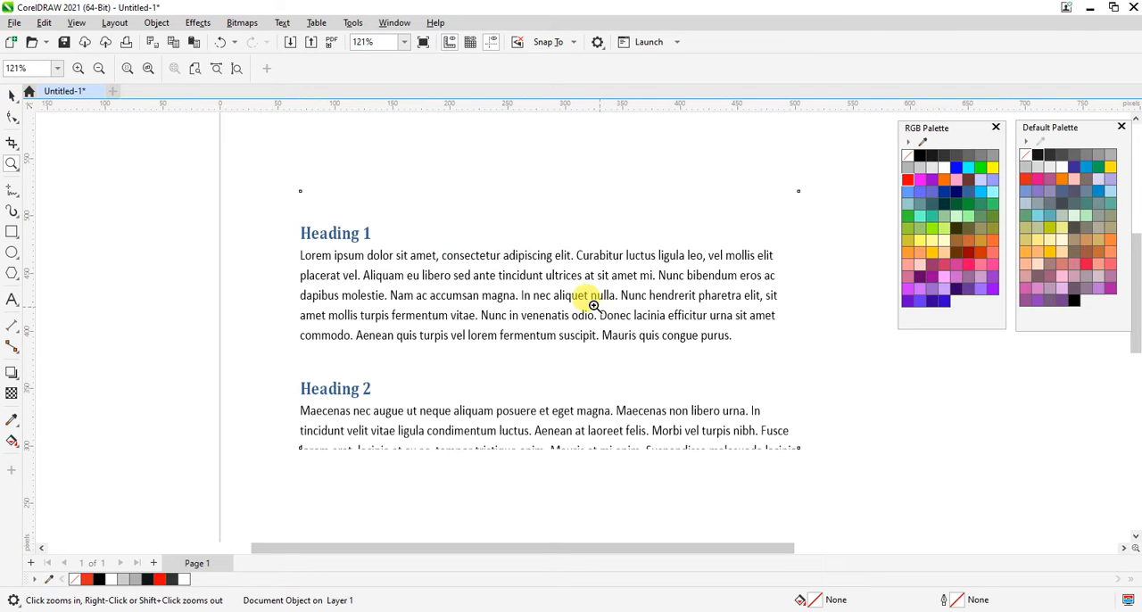
Open the pasted document object in Word for editing, return to the drawing and delete the object.
left_click(12, 95)
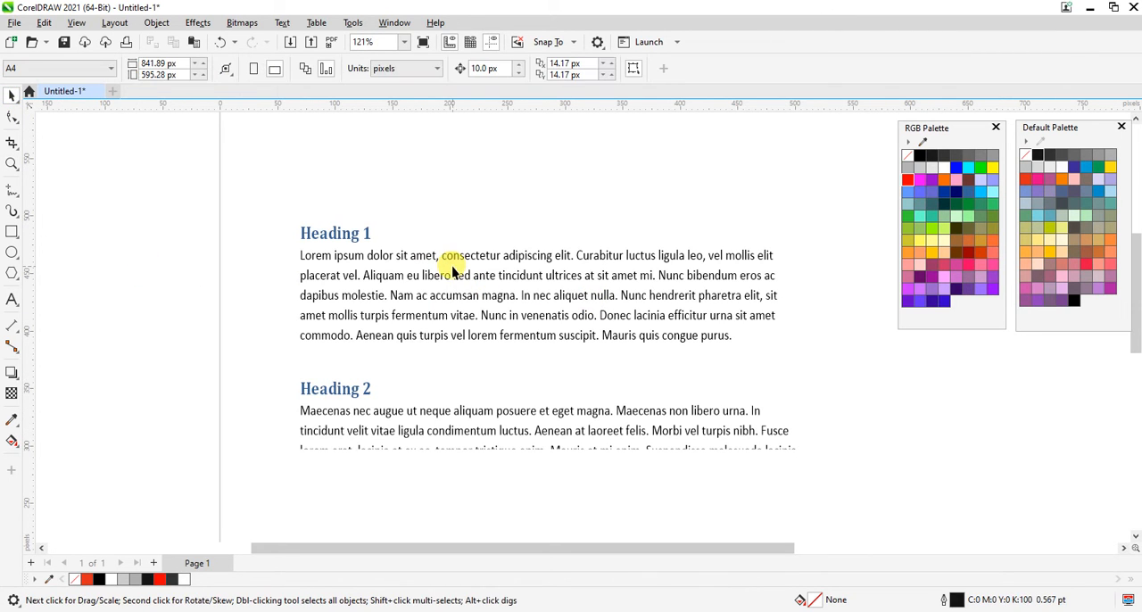
left_click(449, 259)
double_click(451, 259)
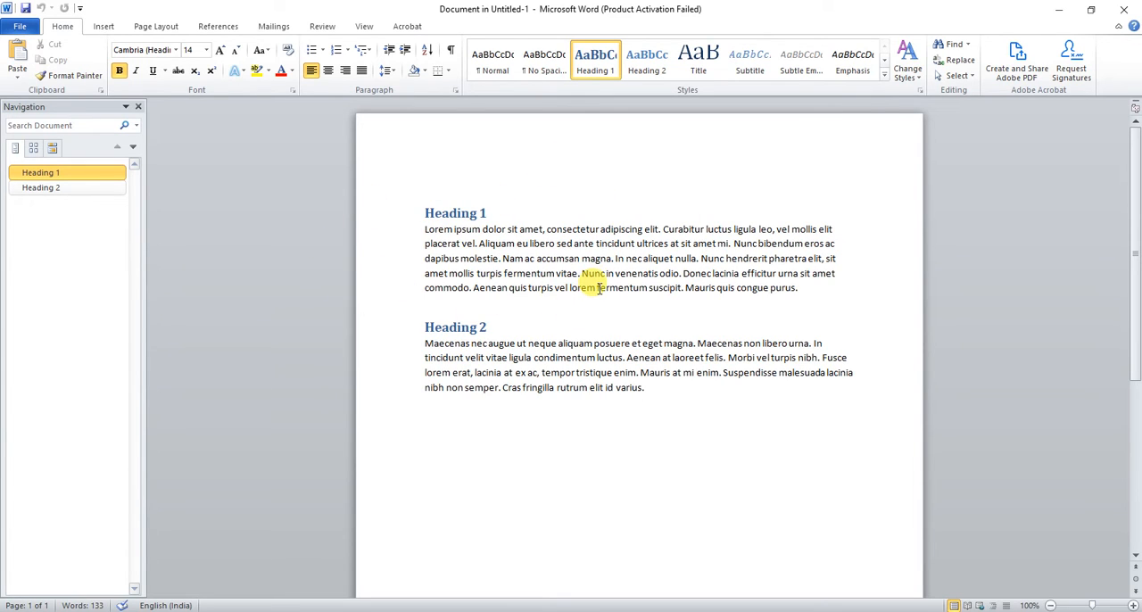
left_click(1059, 9)
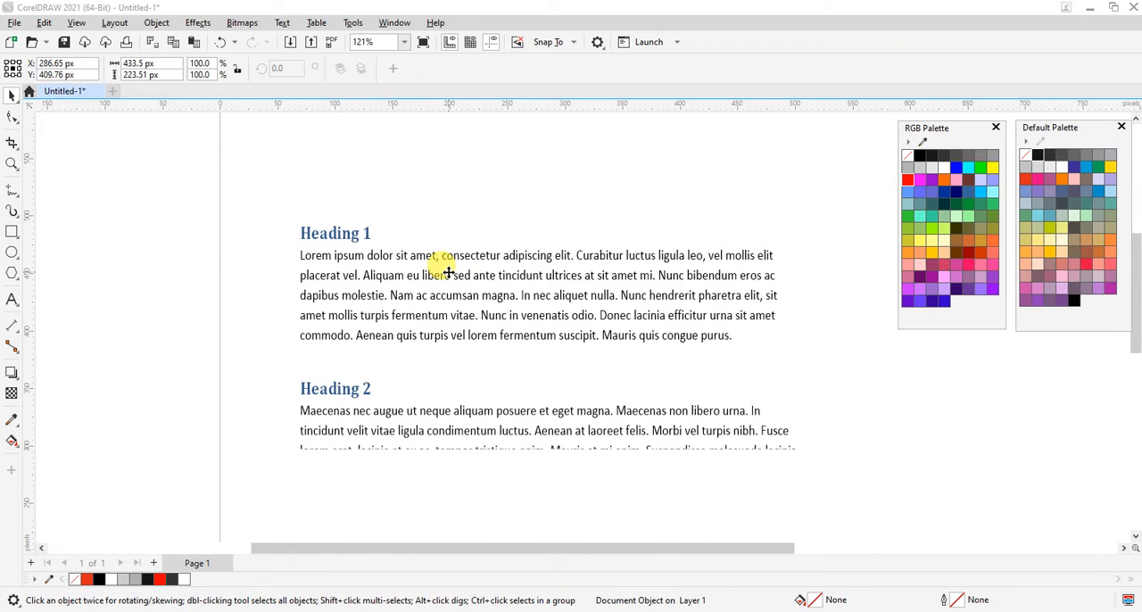
key("Delete")
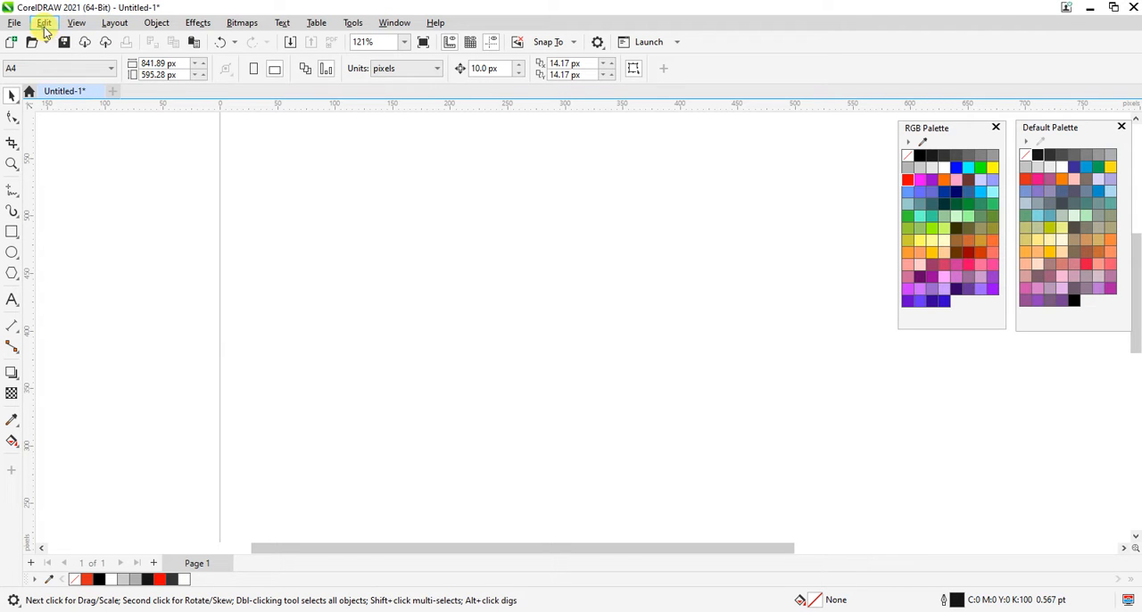
Paste the copied Word text with Paste Special as Picture (Metafile) and move it to the page's upper-left area.
left_click(44, 24)
left_click(79, 173)
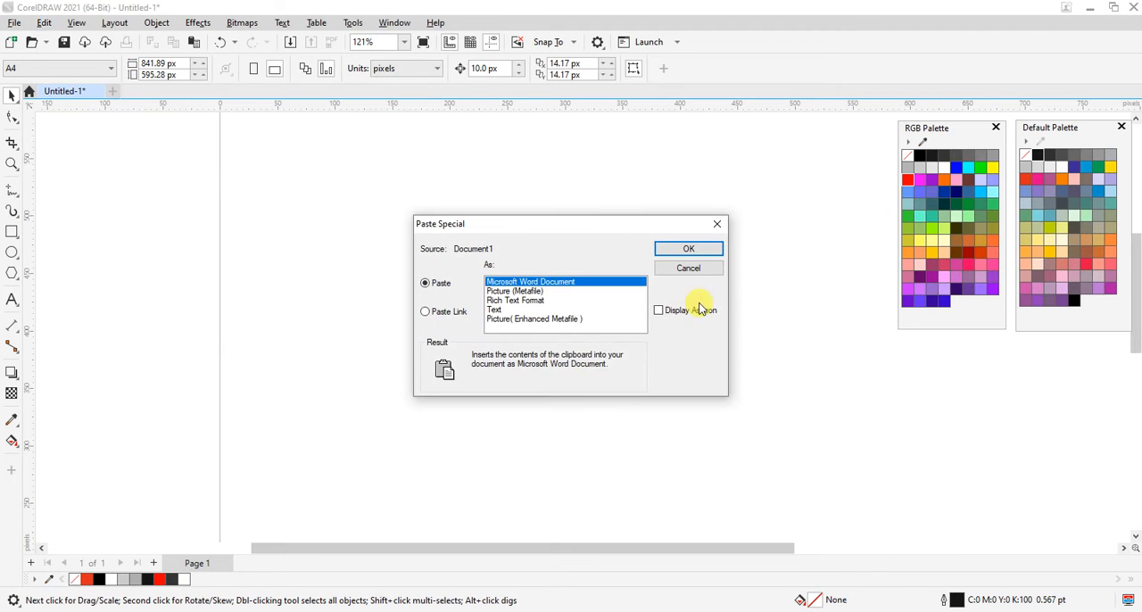
left_click(531, 291)
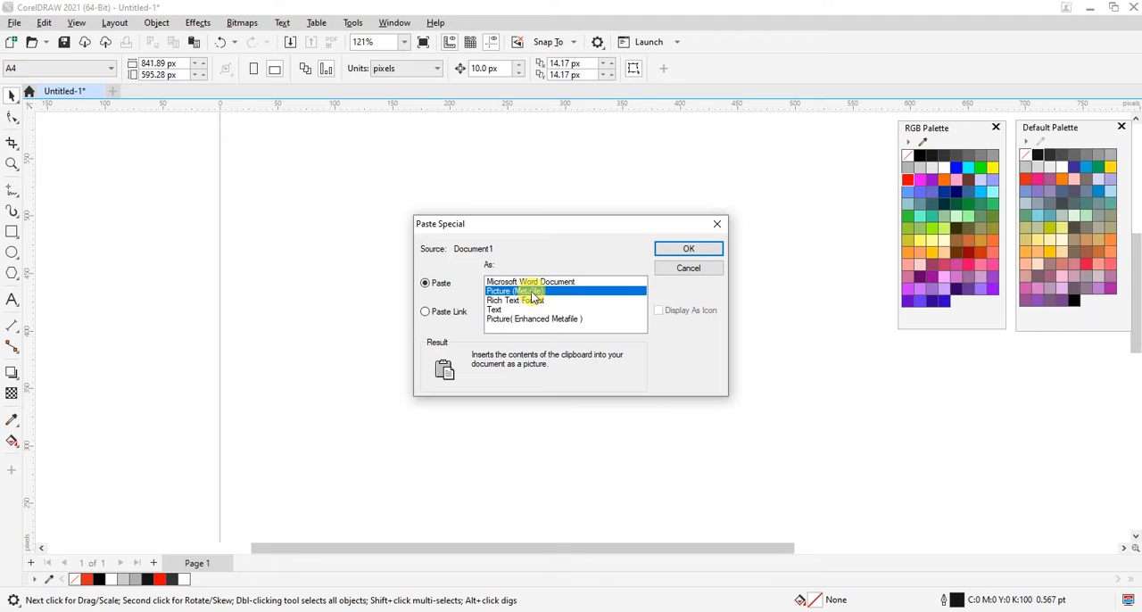
left_click_drag(542, 229, 399, 229)
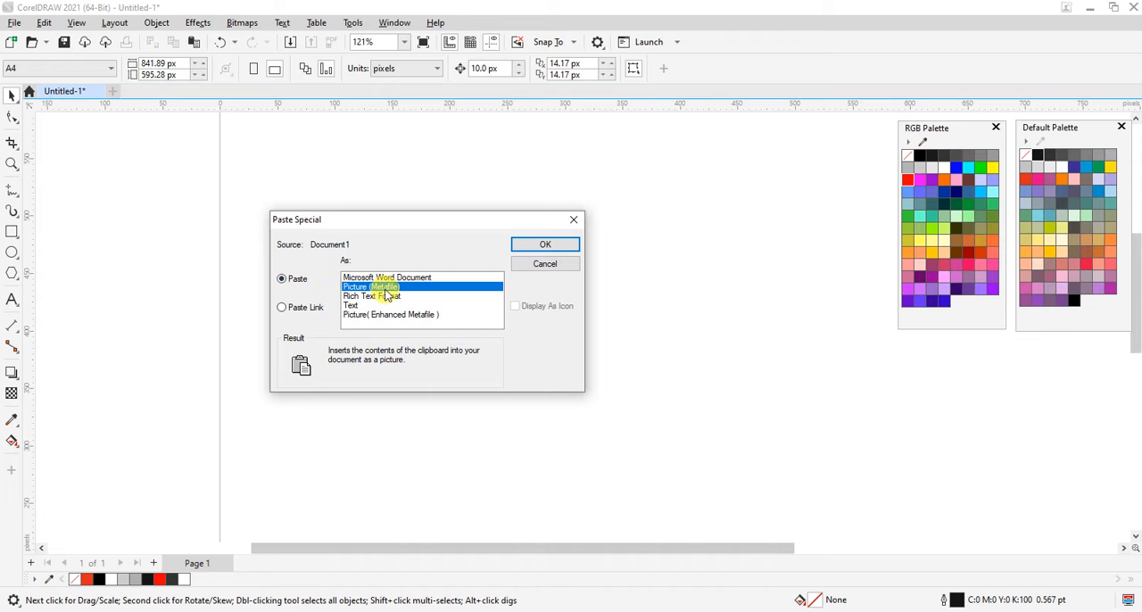
left_click_drag(430, 227, 481, 183)
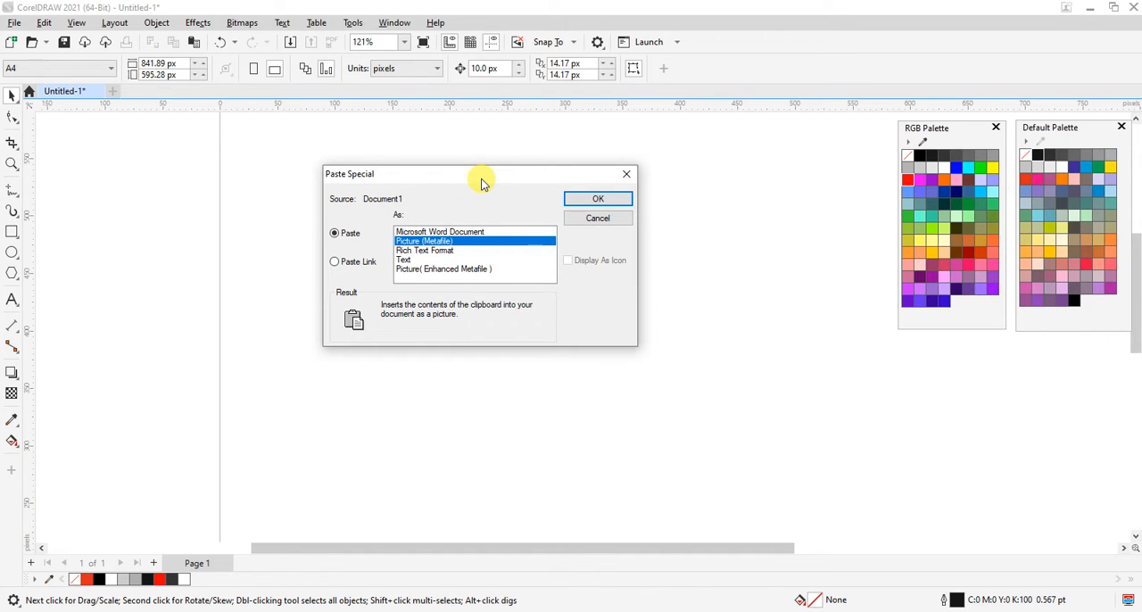
left_click_drag(481, 183, 455, 212)
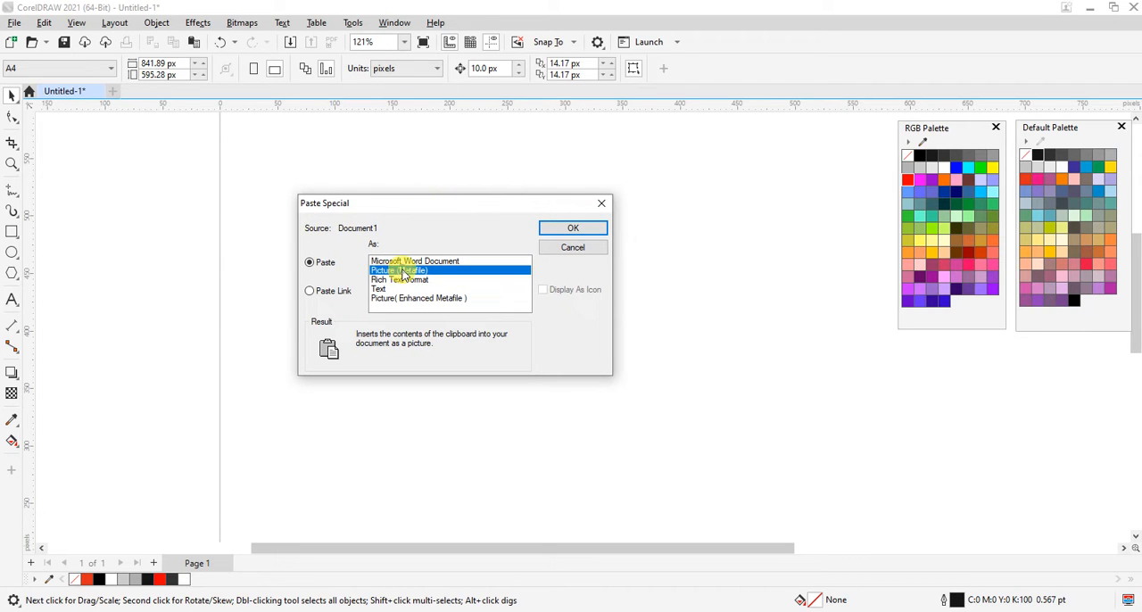
left_click(573, 230)
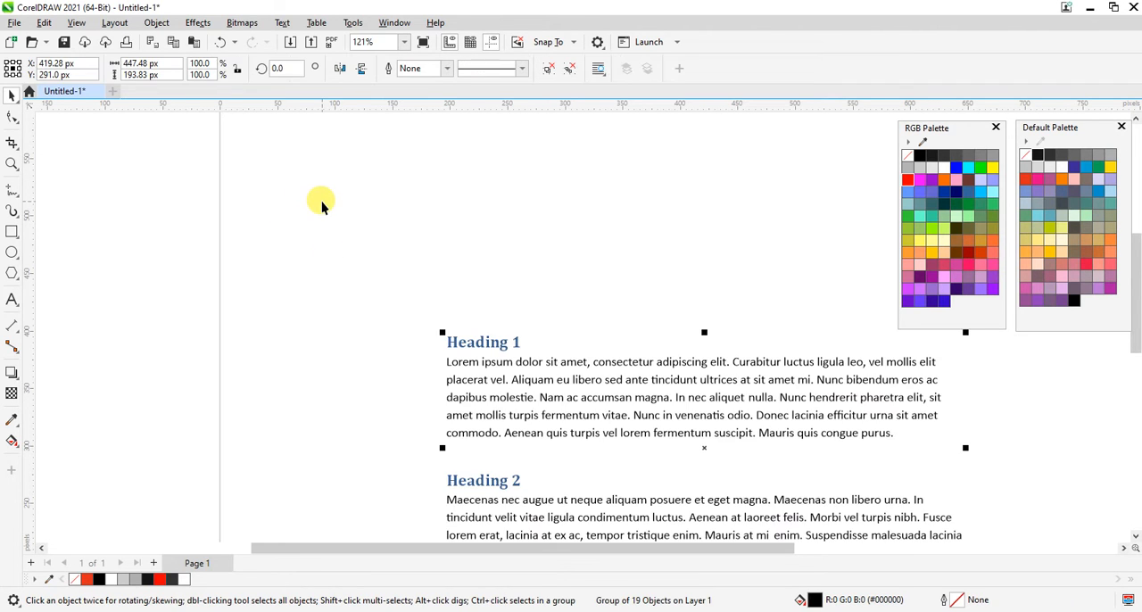
left_click_drag(509, 391, 344, 238)
left_click_drag(480, 344, 306, 197)
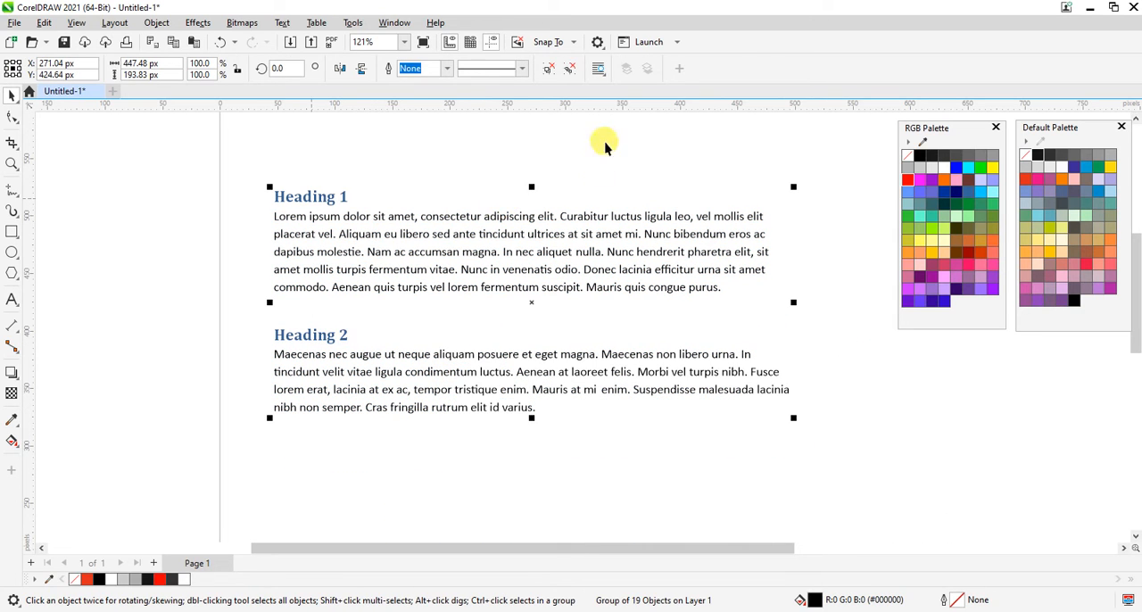
Try moving the pasted text group down and to the right, and undo the move.
left_click(467, 221)
left_click_drag(467, 222, 676, 295)
key("ctrl+z")
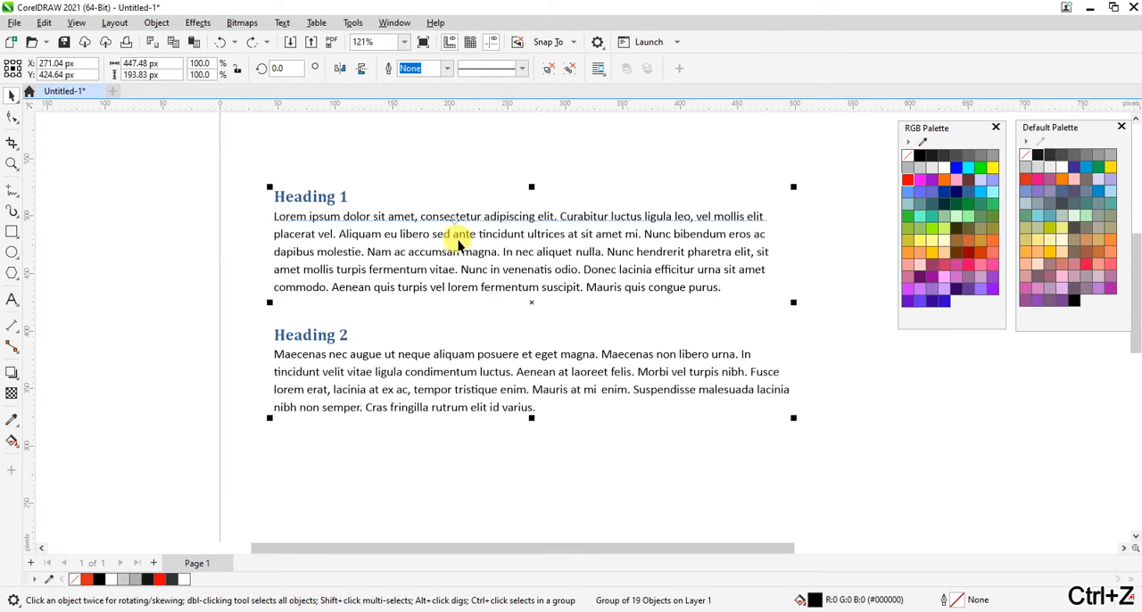
Ungroup the pasted metafile text into separate objects and clear the selection.
right_click(453, 235)
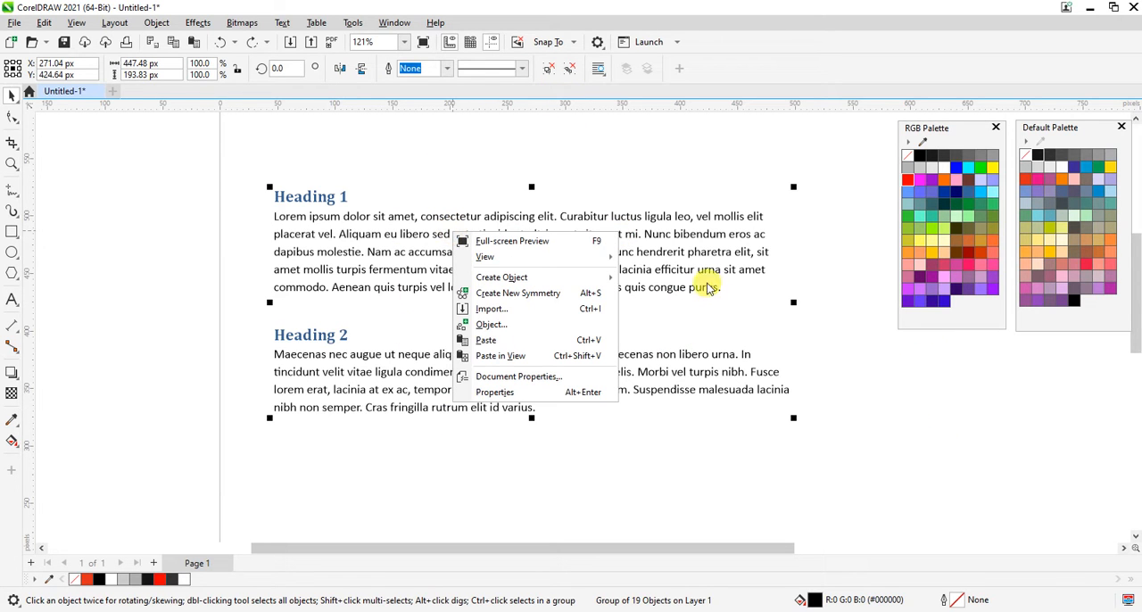
left_click(569, 124)
left_click(483, 222)
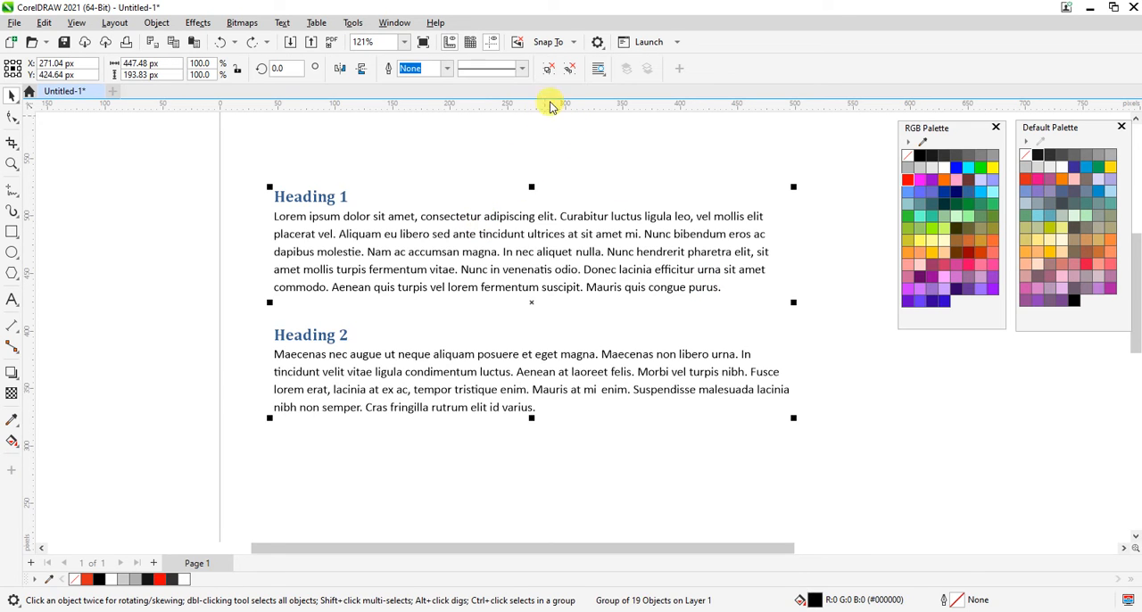
left_click(547, 68)
left_click(521, 153)
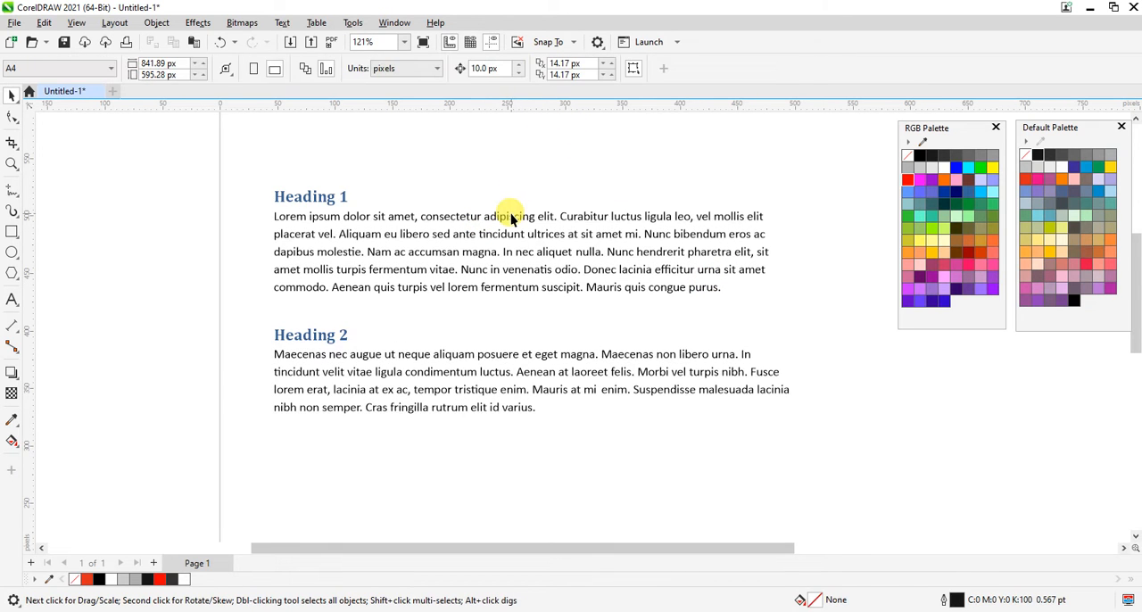
Try moving individual lines of the first paragraph away from the text block, and undo the moves.
left_click_drag(511, 216, 562, 190)
left_click(468, 218)
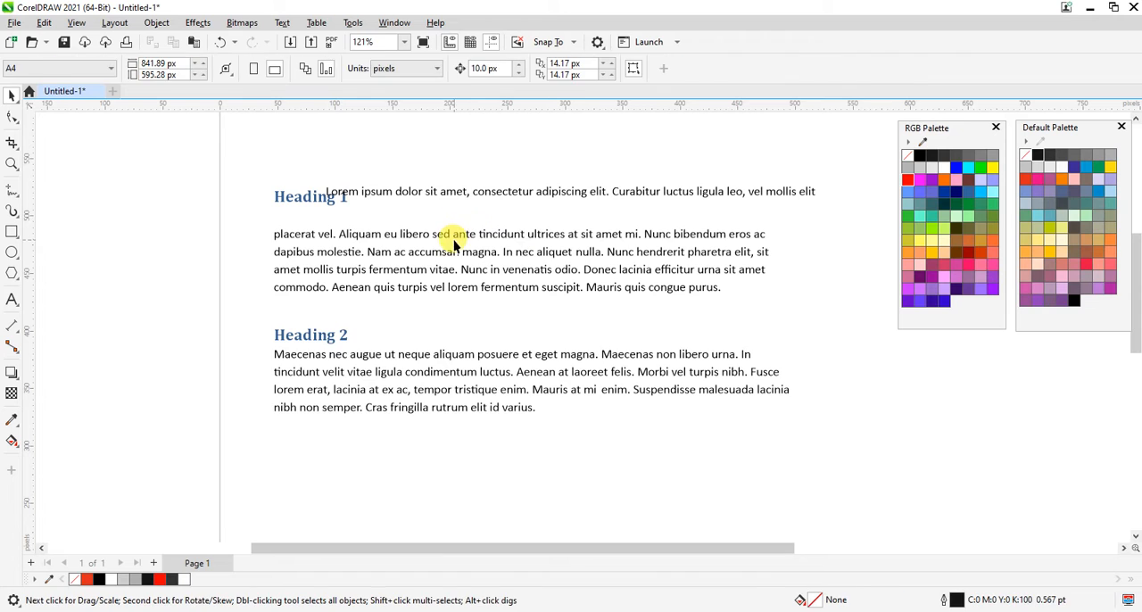
left_click_drag(454, 243, 368, 229)
left_click_drag(448, 254, 672, 246)
left_click_drag(550, 267, 744, 293)
key("ctrl+z")
key("ctrl+z")
key("ctrl+z")
key("ctrl+z")
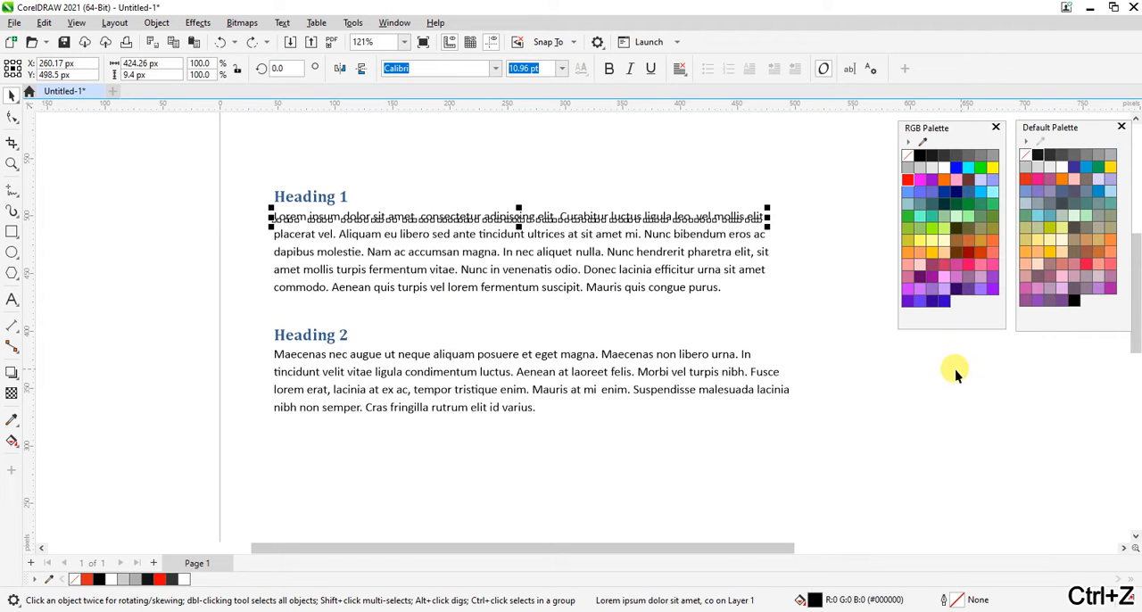
Edit the first heading with the Text tool, inserting a space so it reads "Headi ng 1".
left_click(913, 423)
left_click(13, 301)
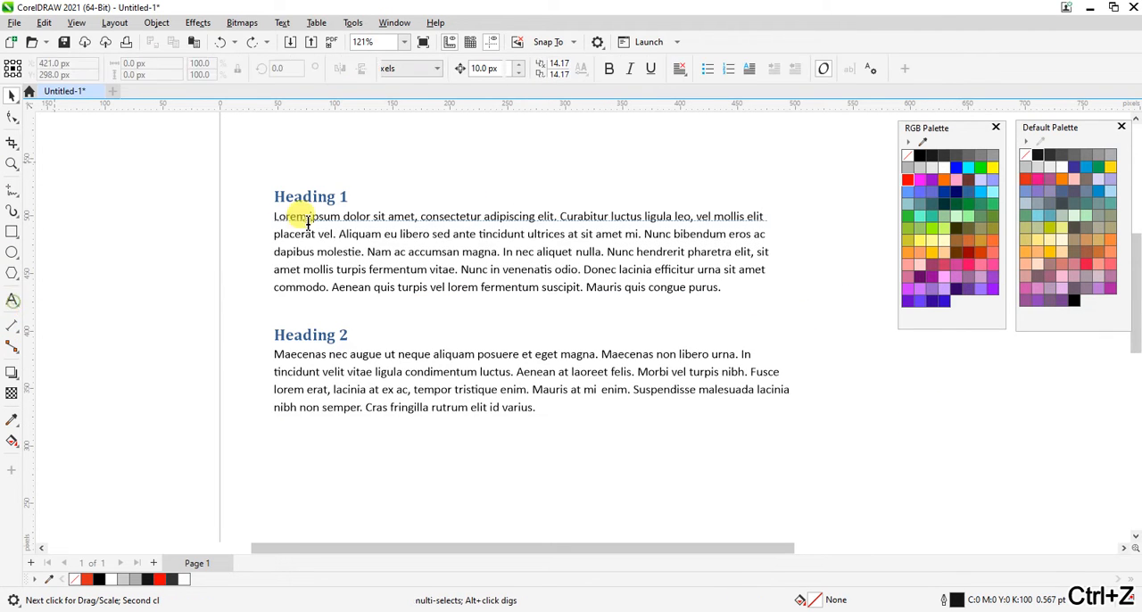
left_click(320, 196)
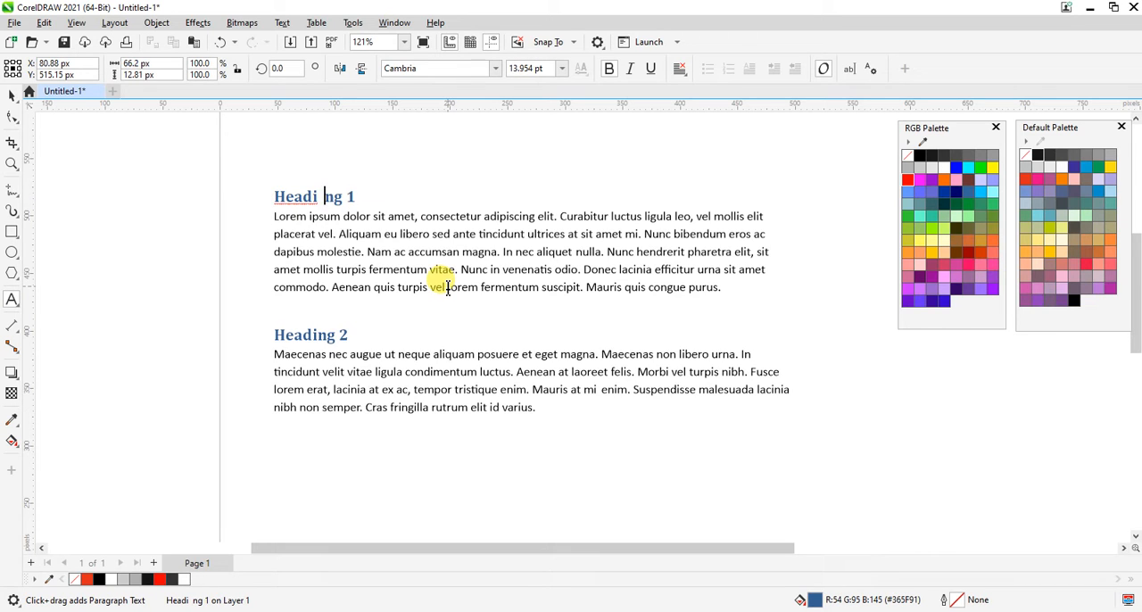
Try inserting "FSDFSDFSDFSDFSDFSDFSDF" inside the first heading, and undo the edits back to "Heading 1".
key("ctrl+z")
type("FSDFSDFSDFSDFSDFSDFSDFSDF")
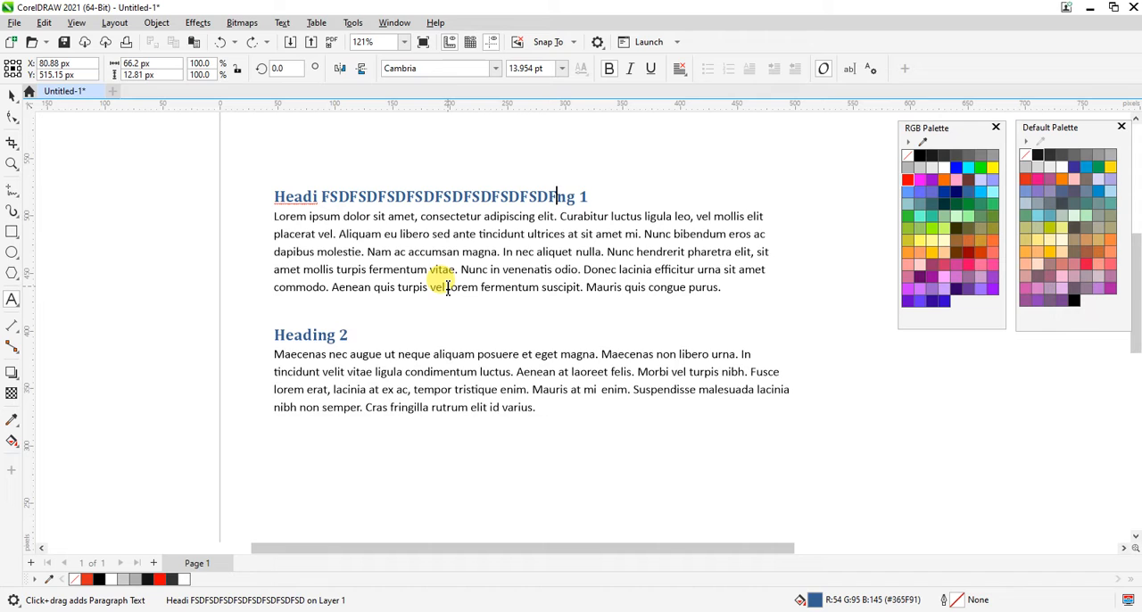
key("BackSpace")
key("BackSpace")
key("BackSpace")
key("BackSpace")
key("BackSpace")
key("BackSpace")
key("BackSpace")
key("BackSpace")
key("BackSpace")
key("BackSpace")
key("BackSpace")
key("BackSpace")
key("BackSpace")
key("BackSpace")
key("BackSpace")
key("BackSpace")
key("BackSpace")
key("BackSpace")
key("BackSpace")
key("BackSpace")
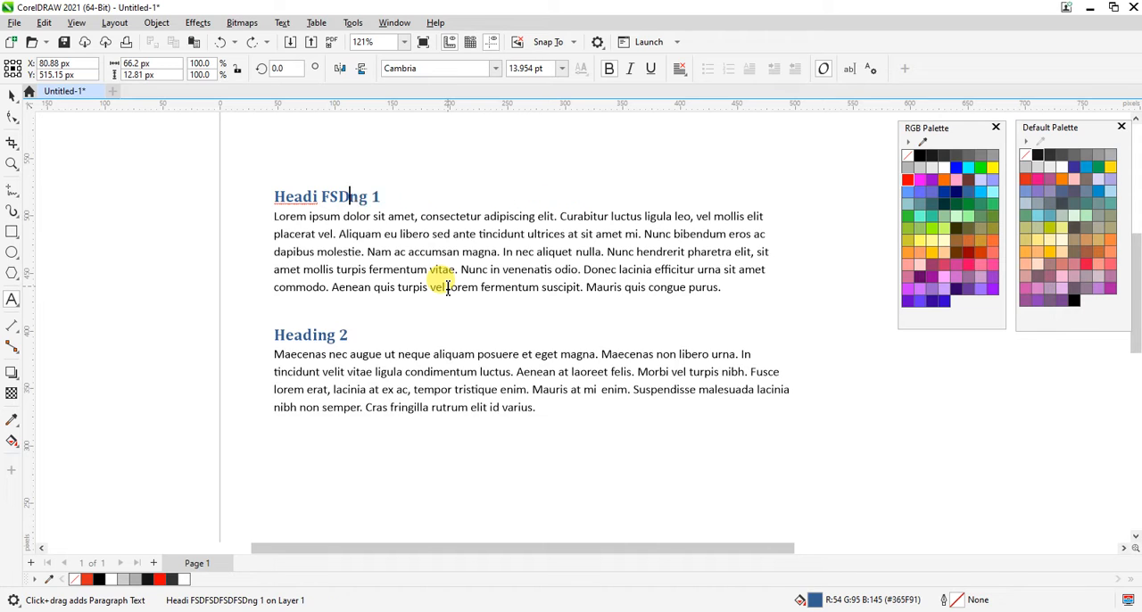
key("ctrl+space")
key("ctrl+z")
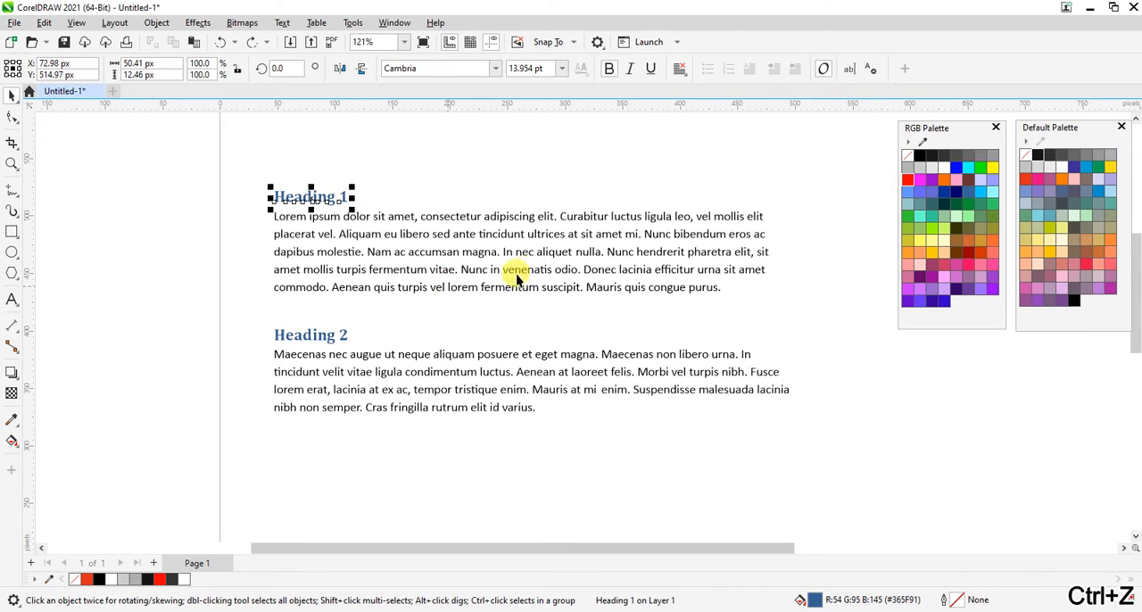
Try moving the last line of the first paragraph down towards the second heading, and undo the move.
left_click(538, 290)
left_click_drag(594, 288, 591, 322)
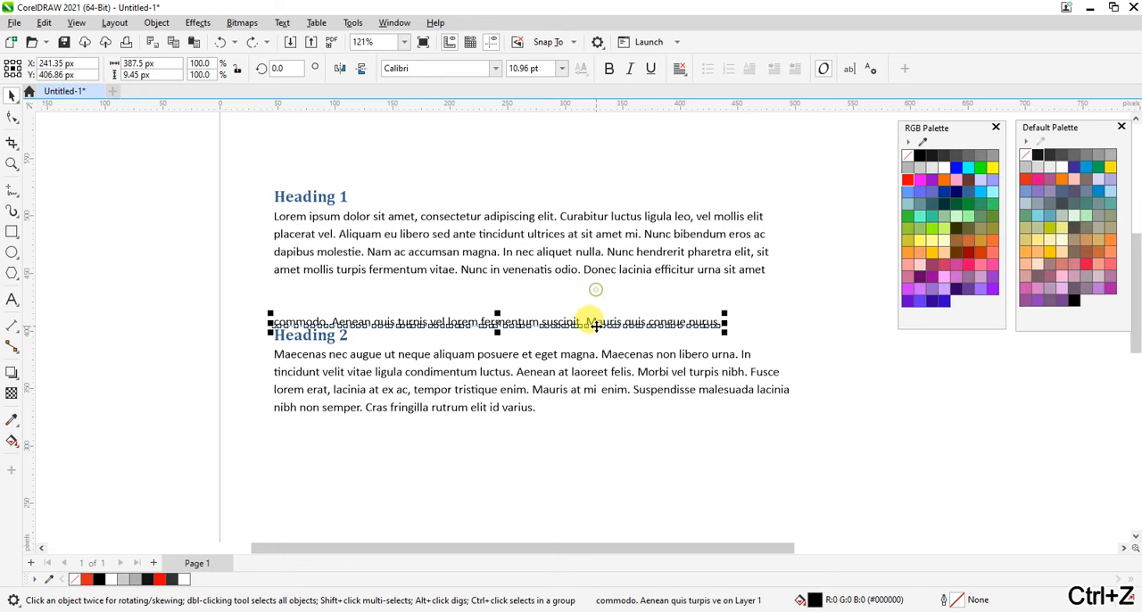
key("ctrl+z")
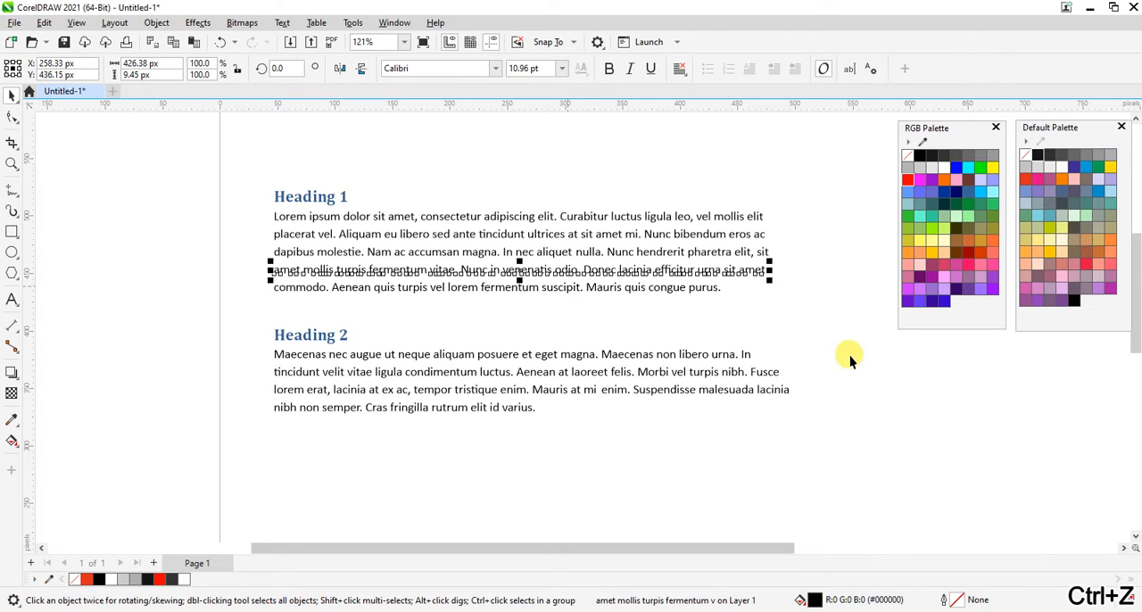
Select all the ungrouped heading and paragraph lines and delete them from the page.
left_click(856, 356)
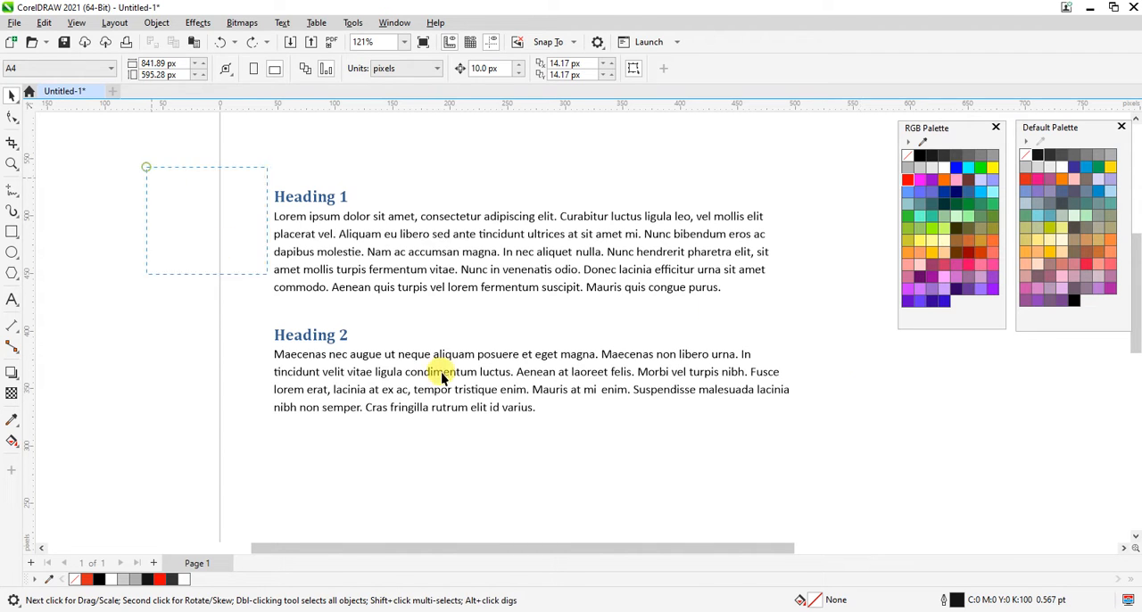
left_click_drag(443, 377, 852, 457)
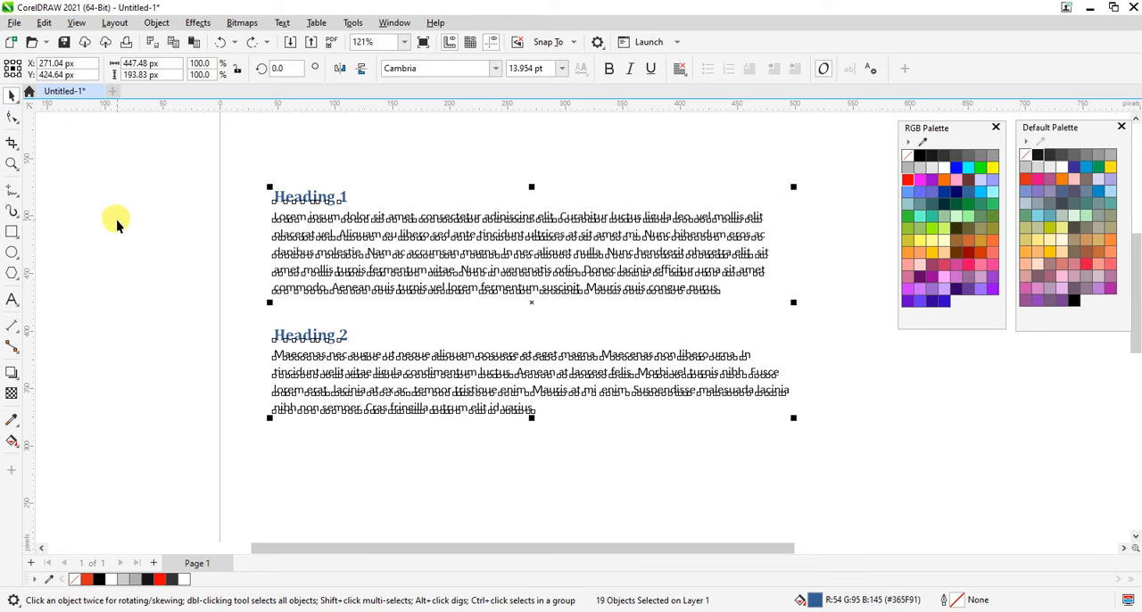
key("Delete")
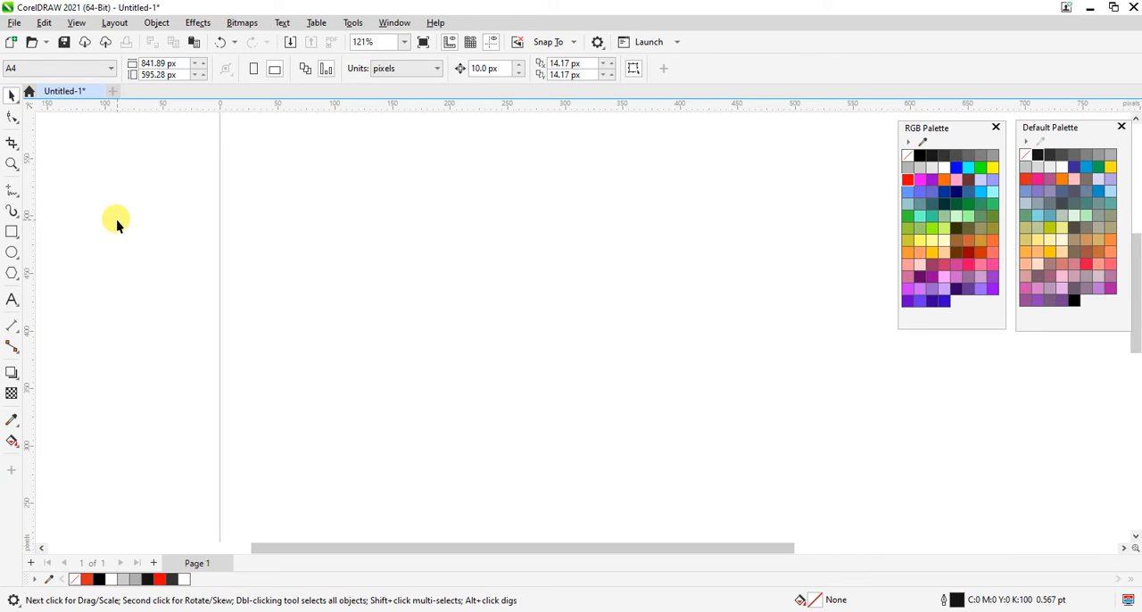
Paste the copied Word text with Paste Special as Rich Text Format.
left_click(45, 25)
left_click(102, 166)
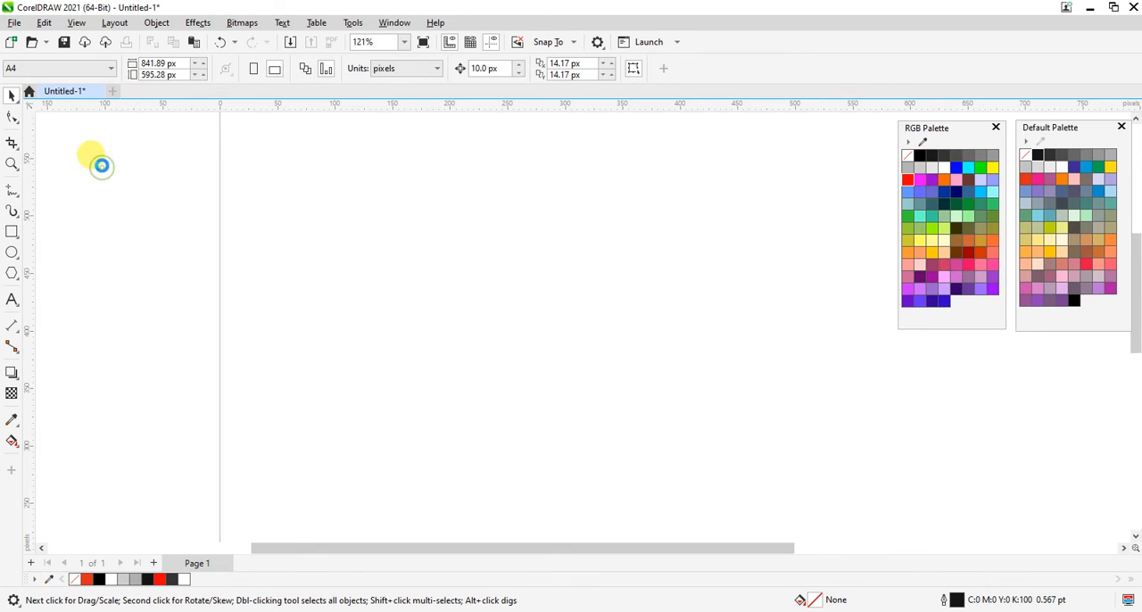
left_click(533, 302)
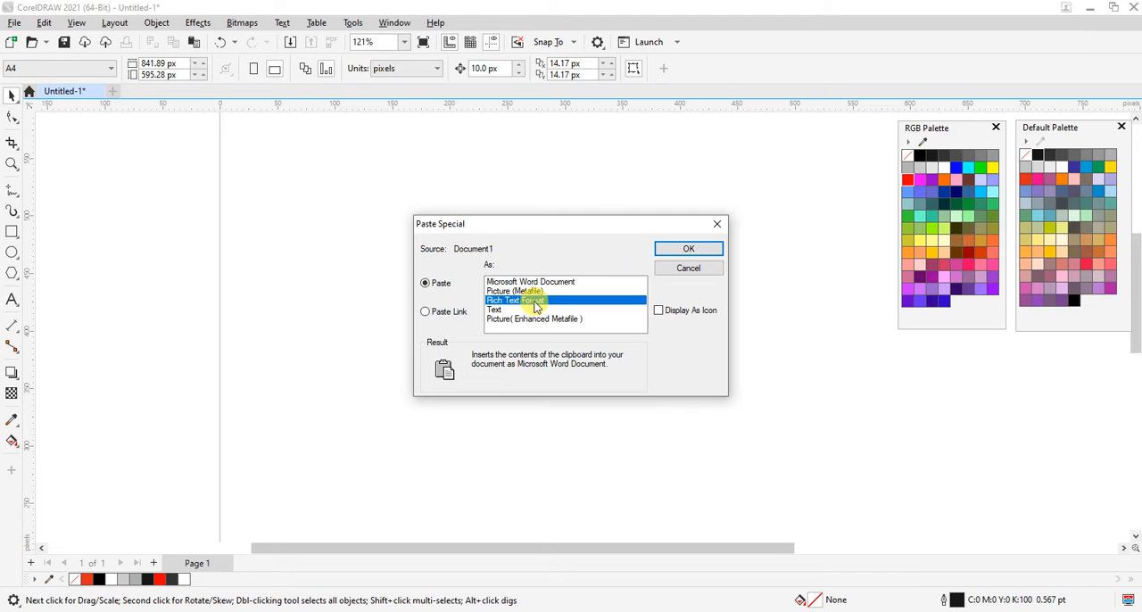
left_click_drag(601, 225, 492, 218)
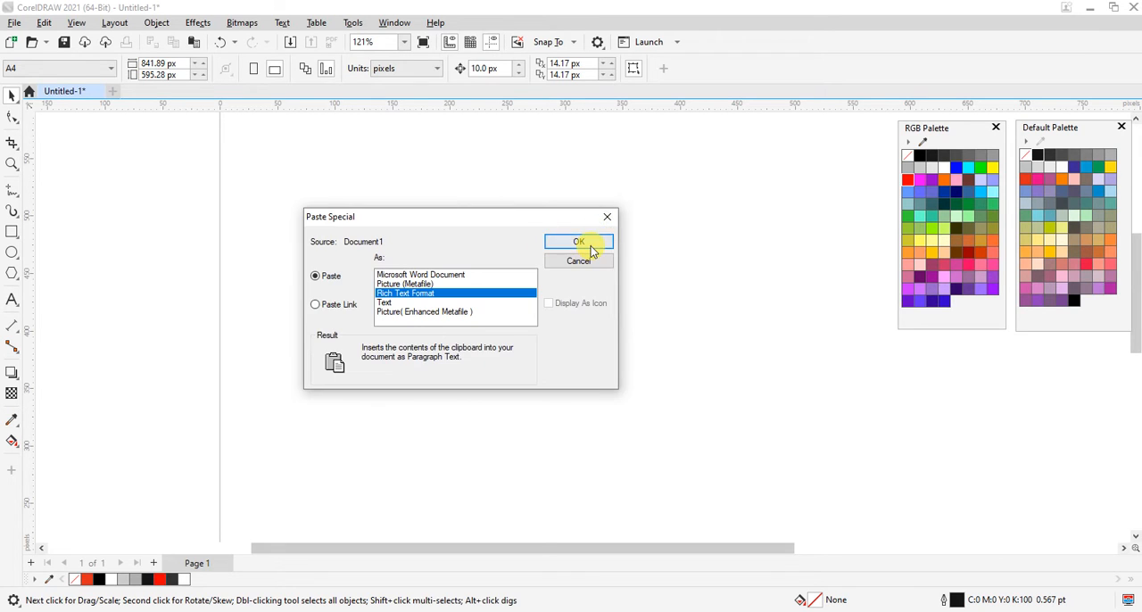
left_click(591, 250)
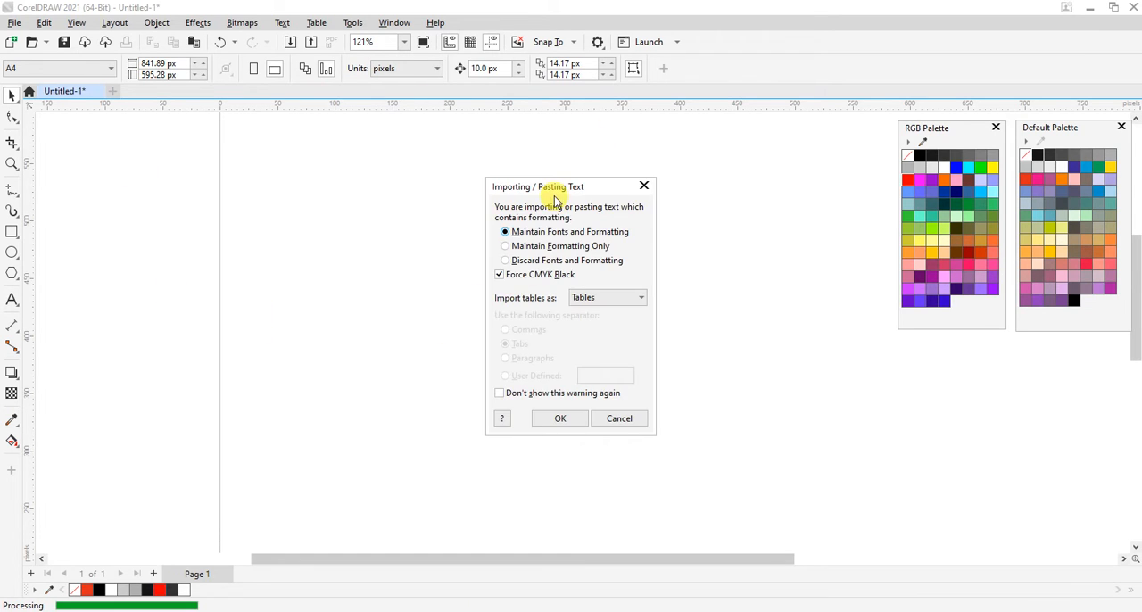
Switch to Word to examine the source text's fonts and formatting against the import options, and return to CorelDRAW.
left_click_drag(530, 189, 437, 187)
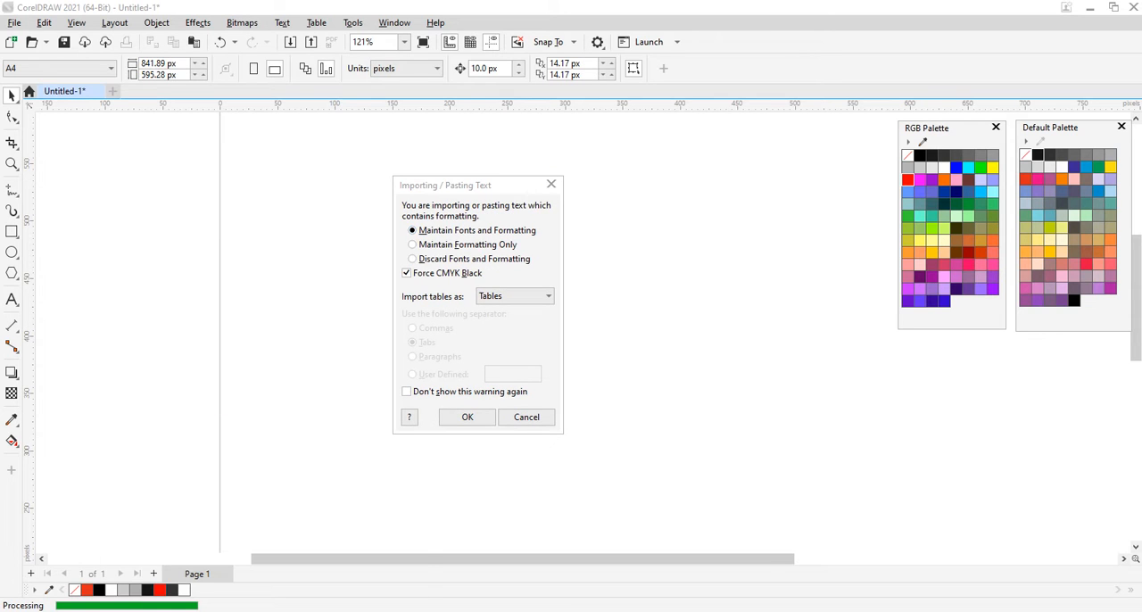
mouse_move(261, 611)
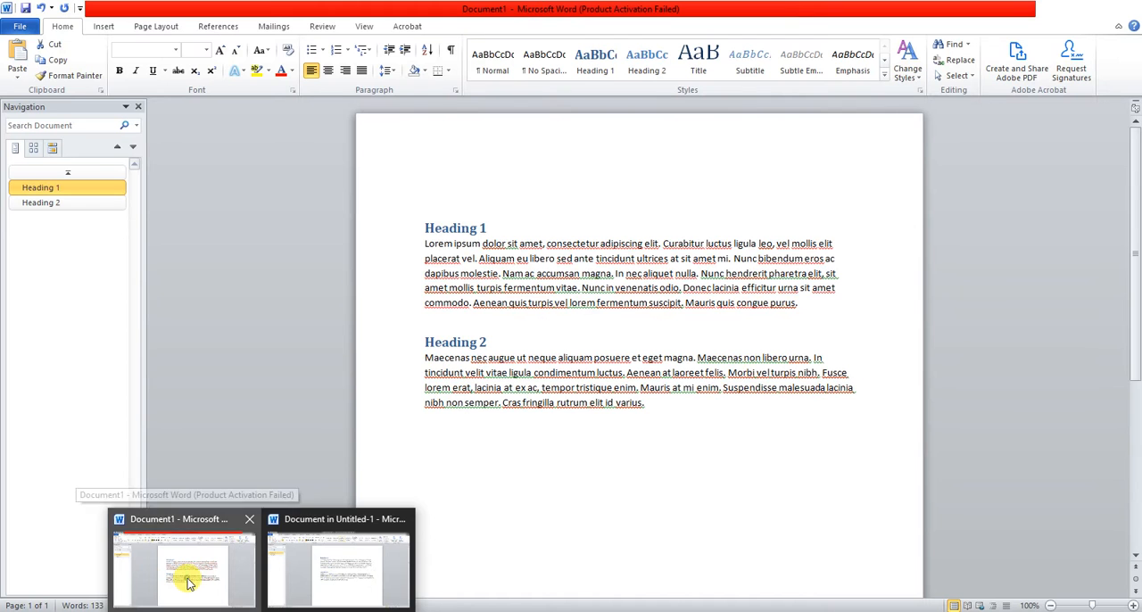
left_click(187, 582)
left_click(500, 228)
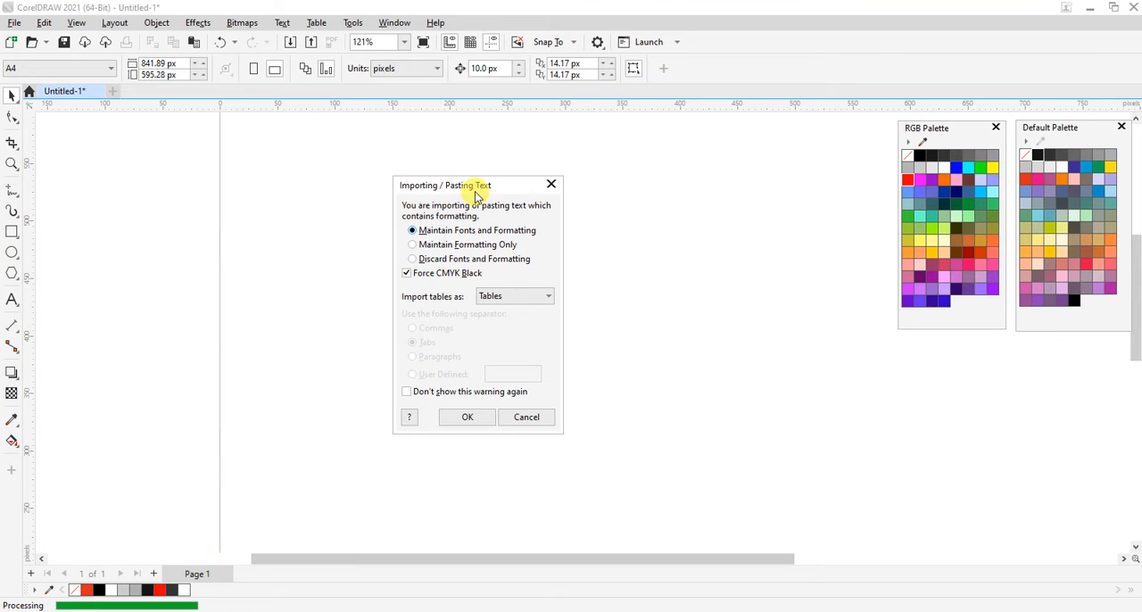
left_click_drag(476, 192, 576, 179)
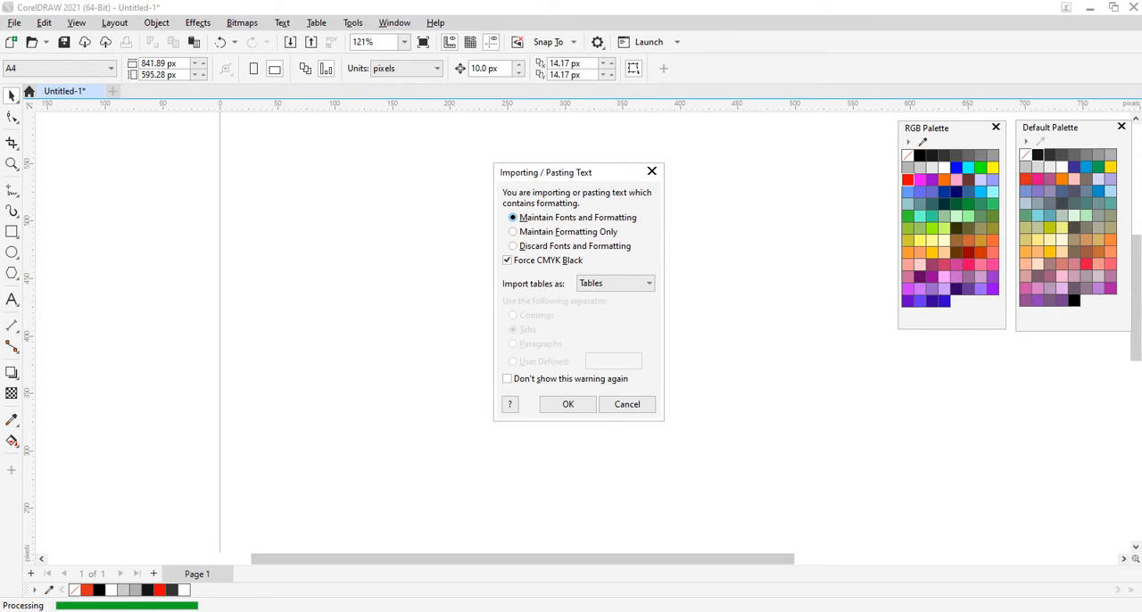
left_click(327, 580)
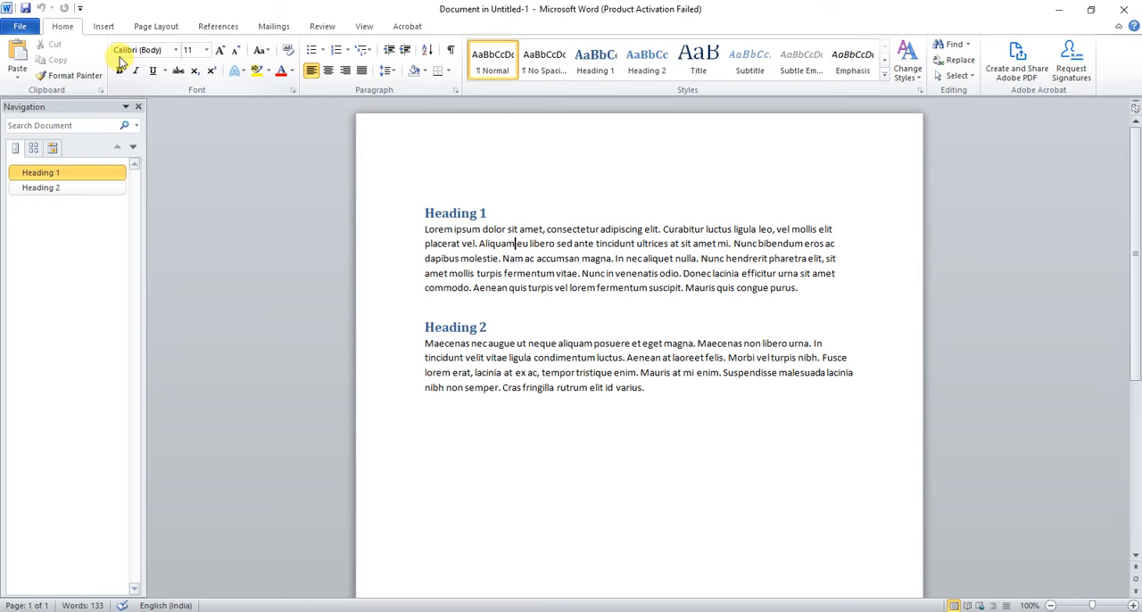
left_click(1057, 9)
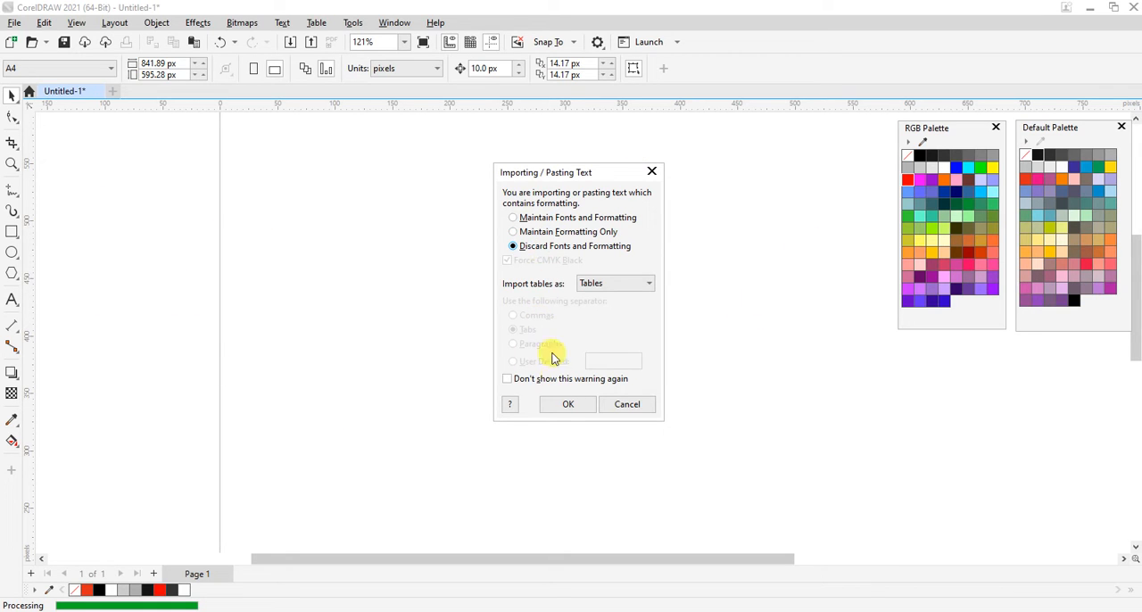
Import the text with Discard Fonts and Formatting, reposition its frame in the upper part of the page, and deselect it.
left_click(560, 411)
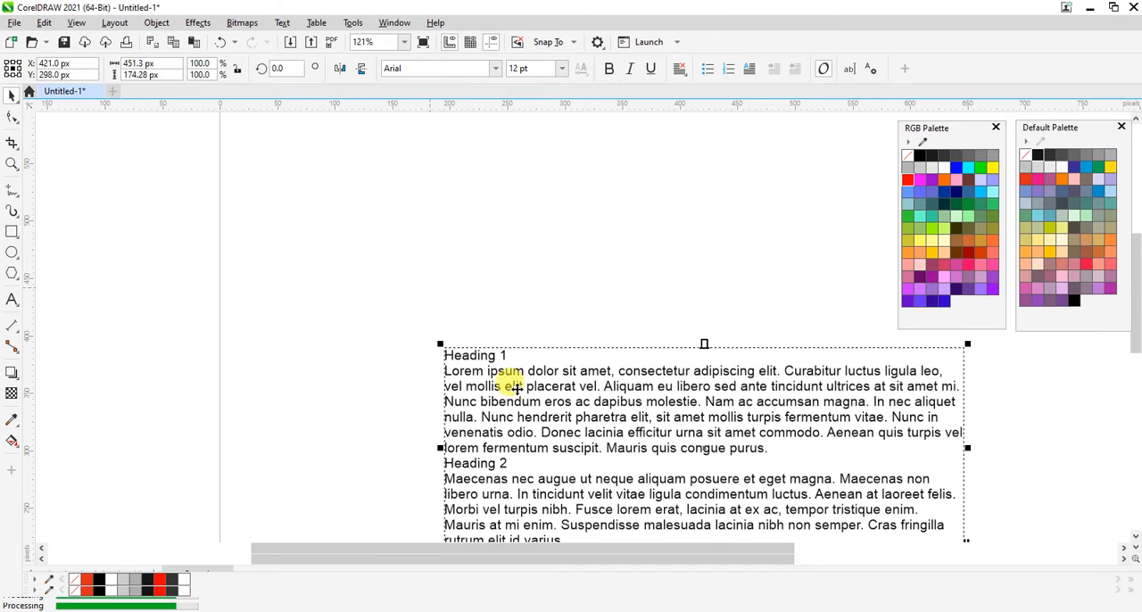
left_click_drag(513, 402, 368, 234)
left_click(262, 611)
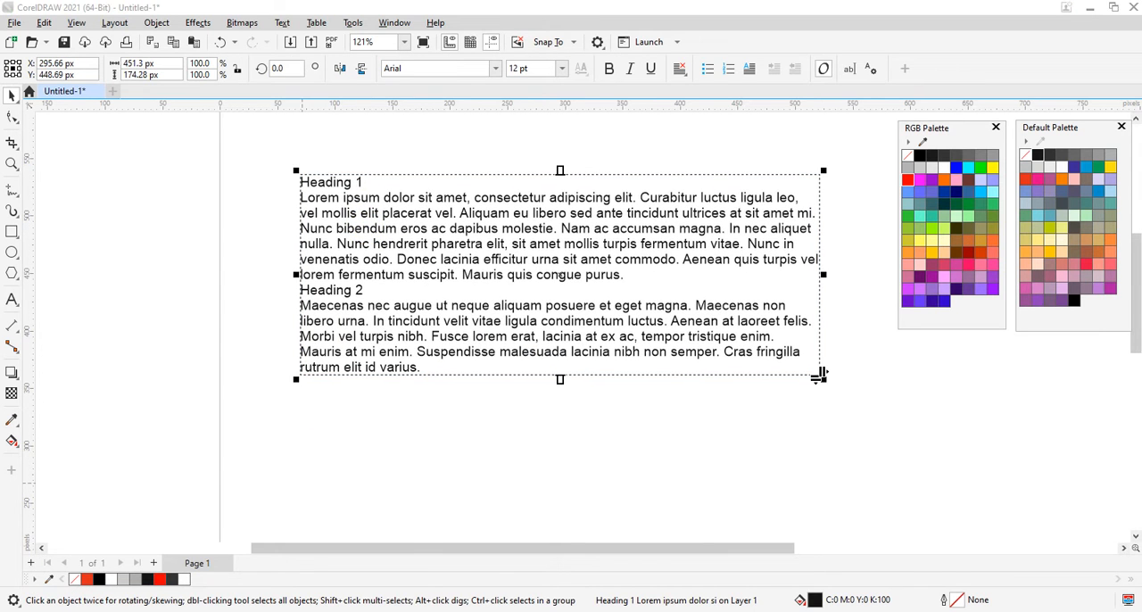
left_click(117, 216)
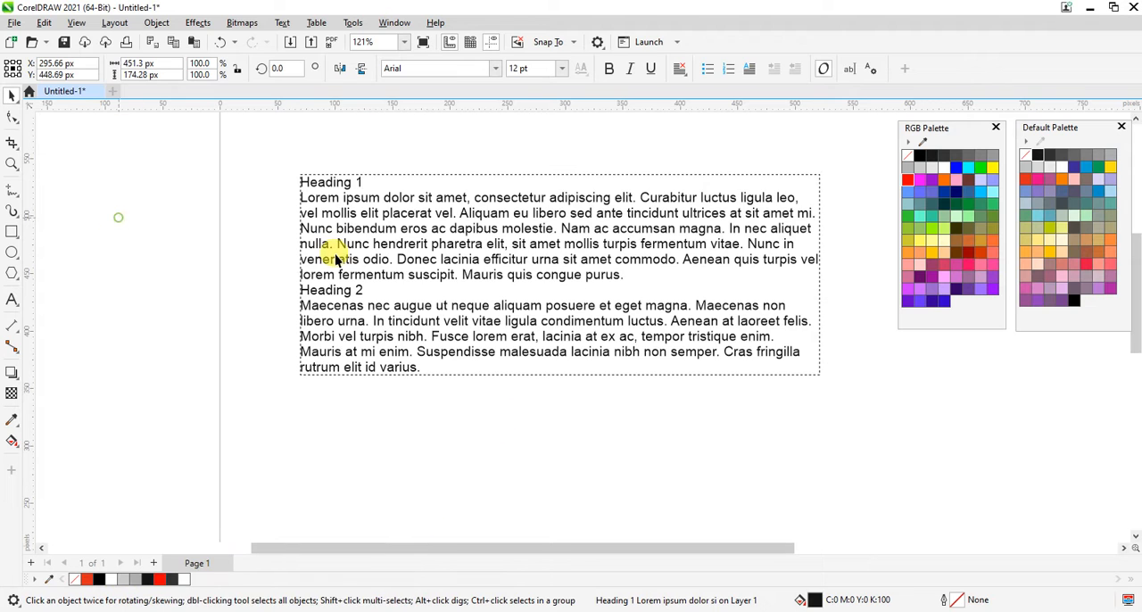
left_click_drag(423, 265, 421, 294)
left_click(247, 177)
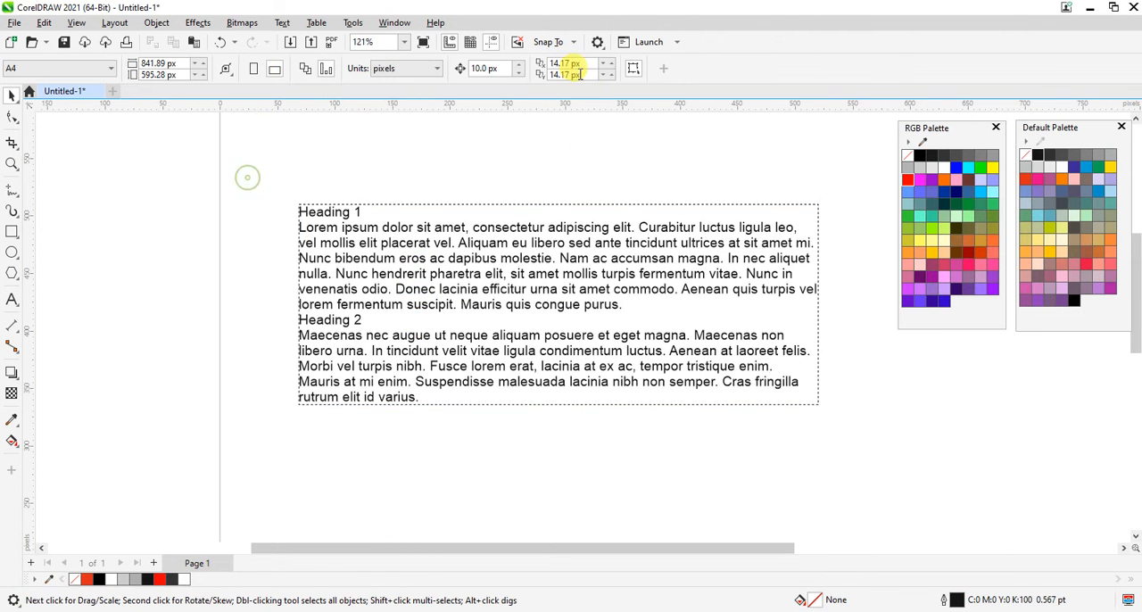
Check the Text tool's default font and size, and remove the unformatted paragraph text from the page.
left_click(10, 304)
left_click(425, 68)
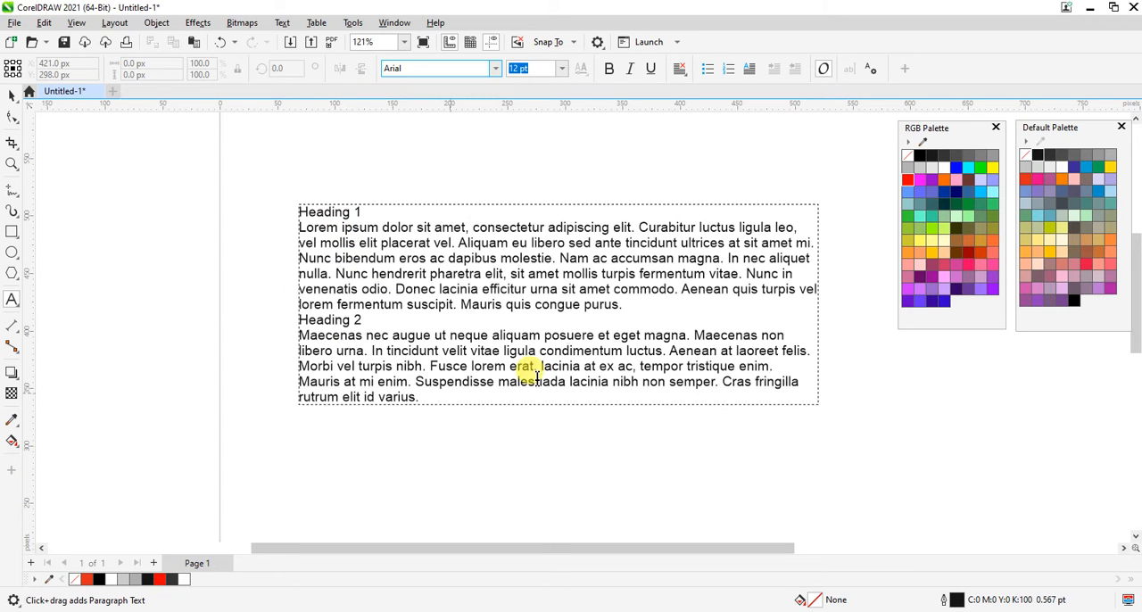
left_click(11, 96)
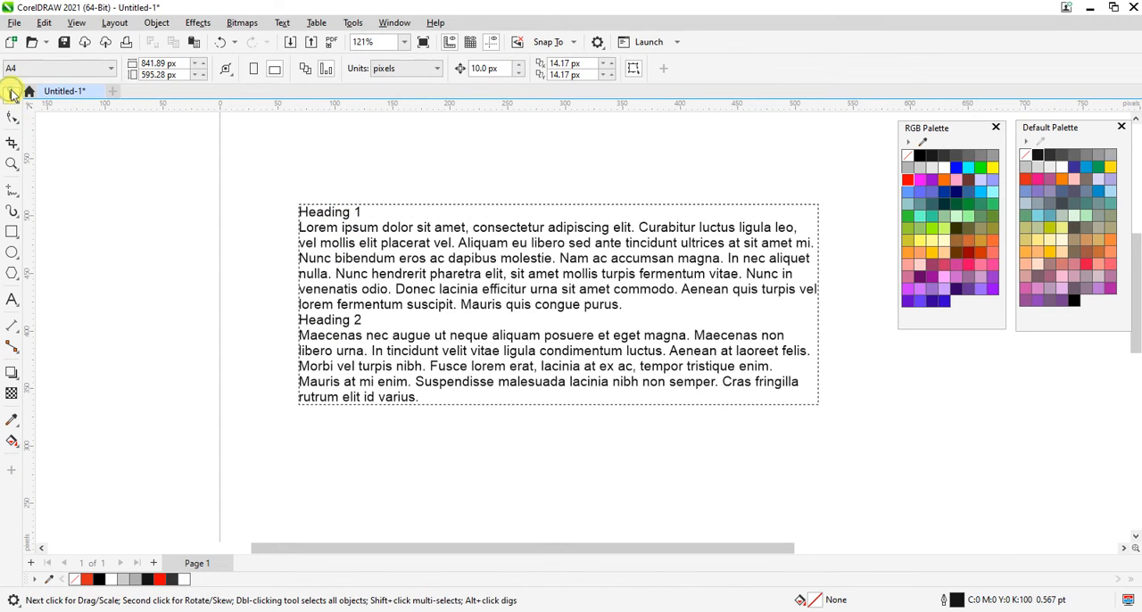
left_click(453, 308)
key("ctrl+z")
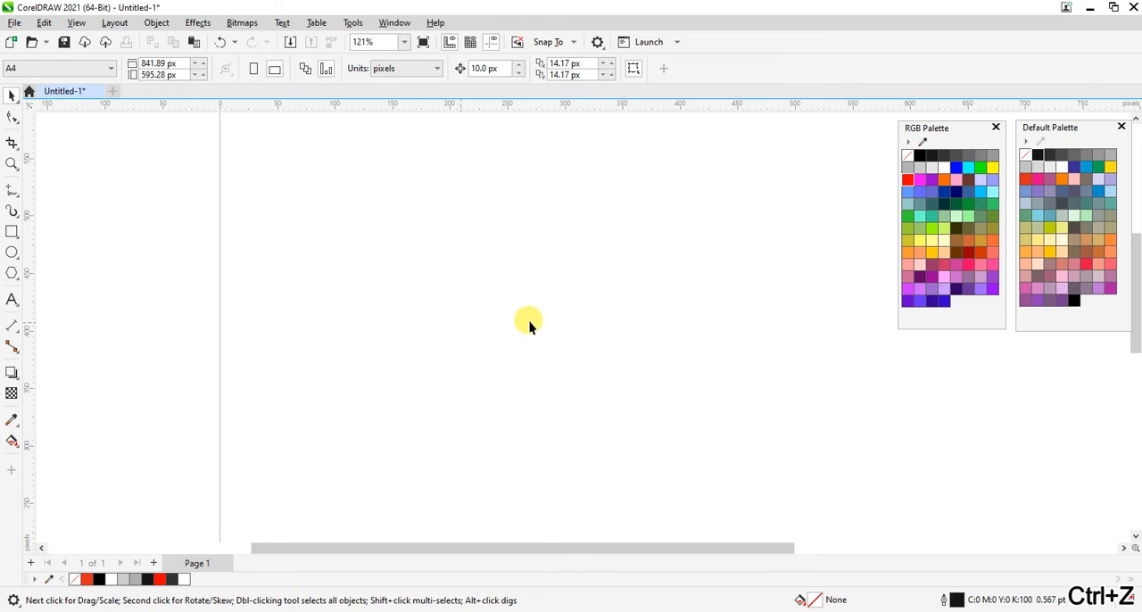
Paste the Word text with Paste Special as Rich Text Format, using Maintain Fonts and Formatting.
left_click(43, 22)
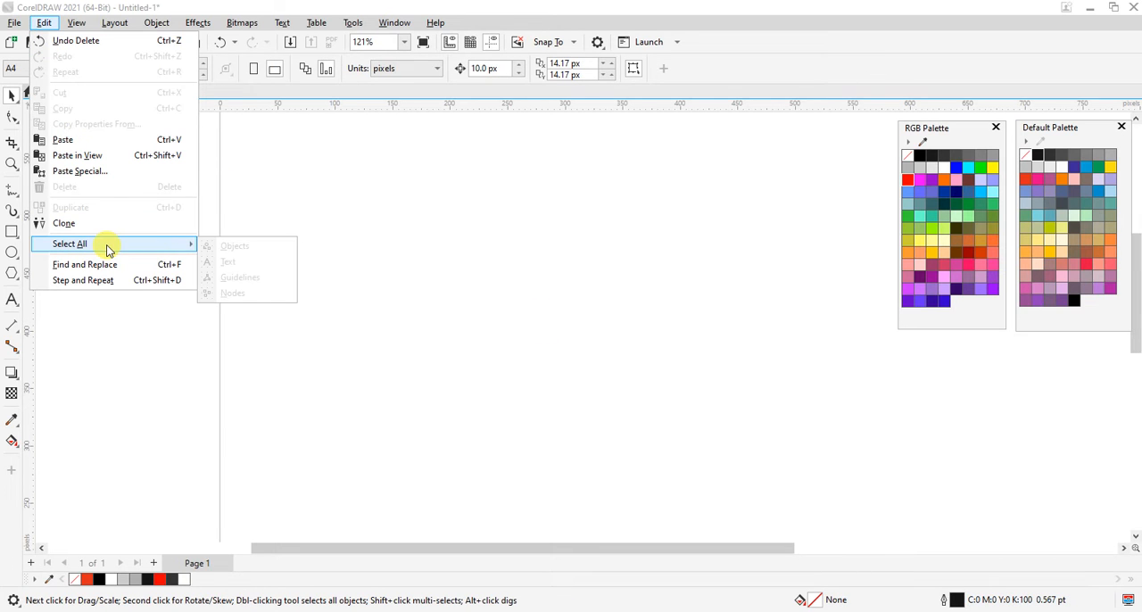
left_click(99, 181)
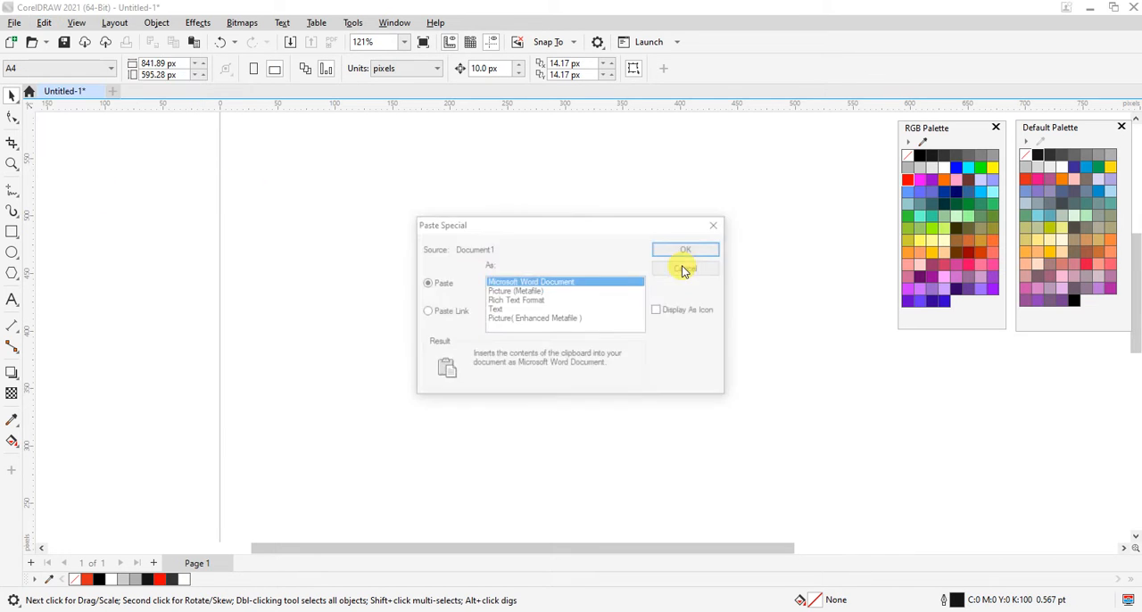
left_click(524, 302)
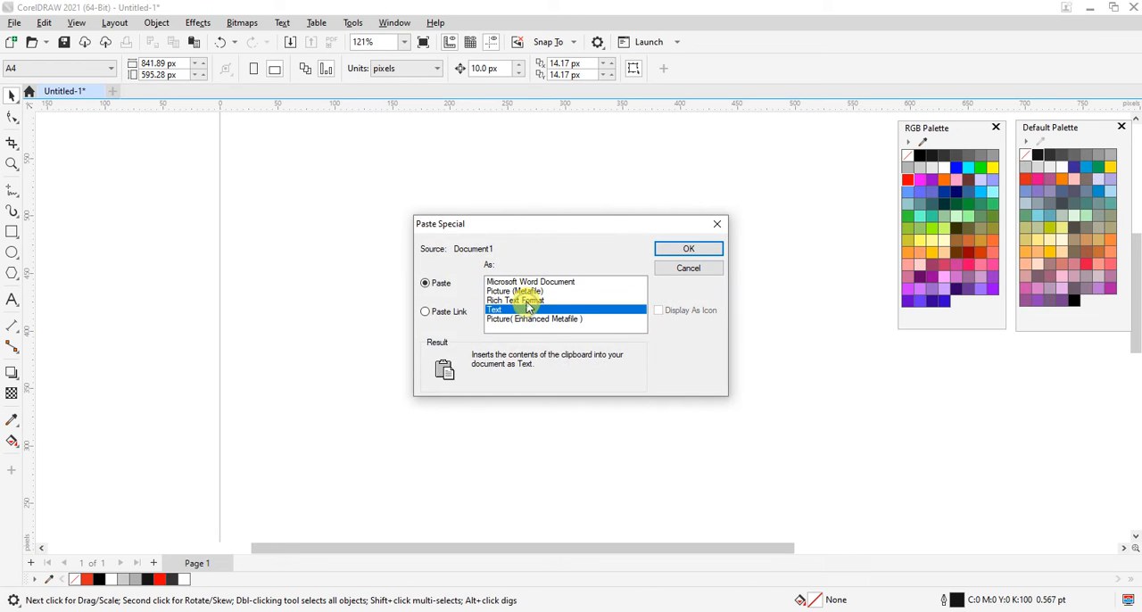
left_click(689, 249)
left_click(539, 231)
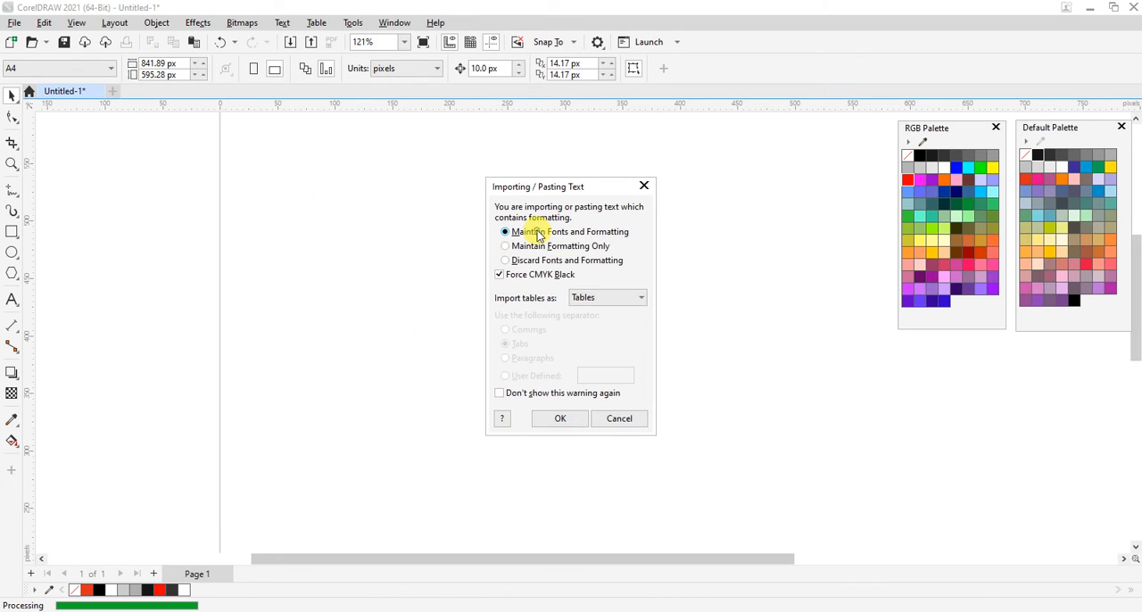
left_click(560, 419)
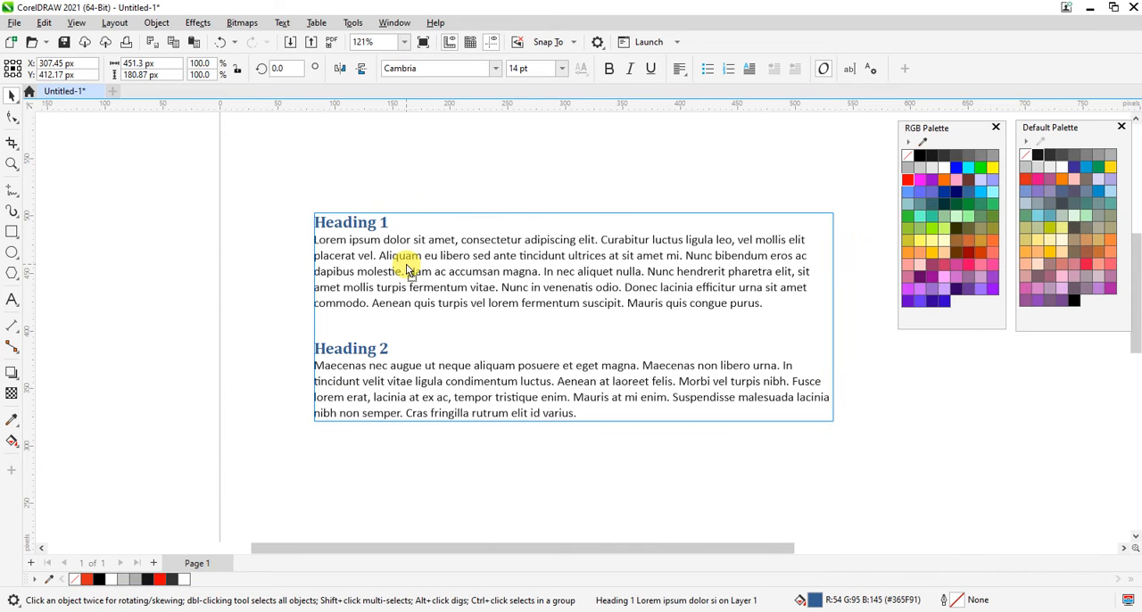
Check that the formatted paragraph text is editable by placing the text cursor in its paragraphs and after the last sentence.
double_click(375, 248)
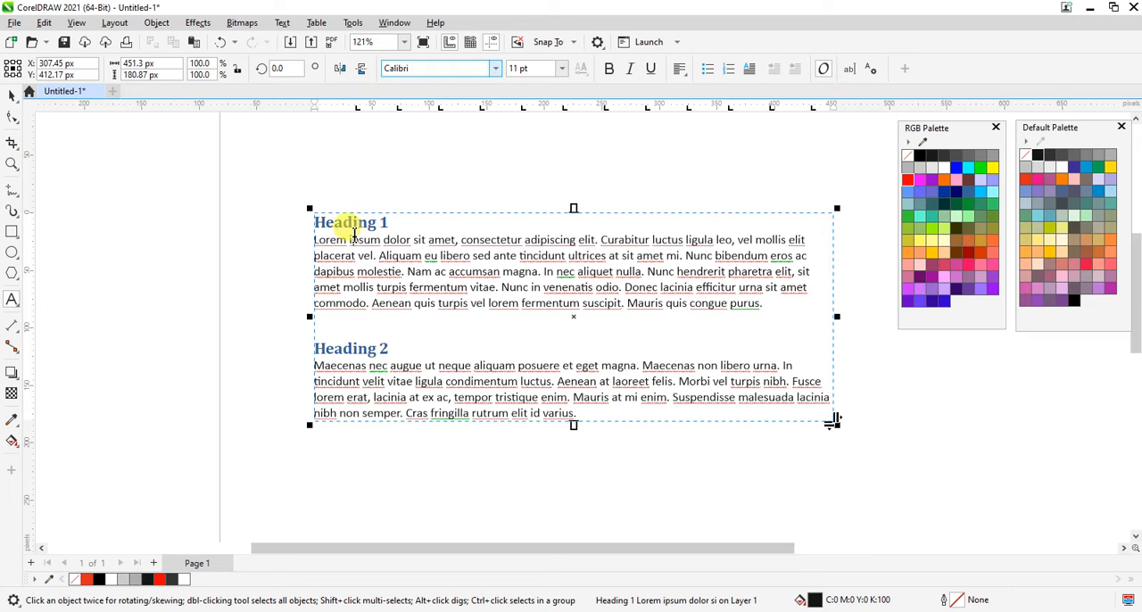
left_click(340, 347)
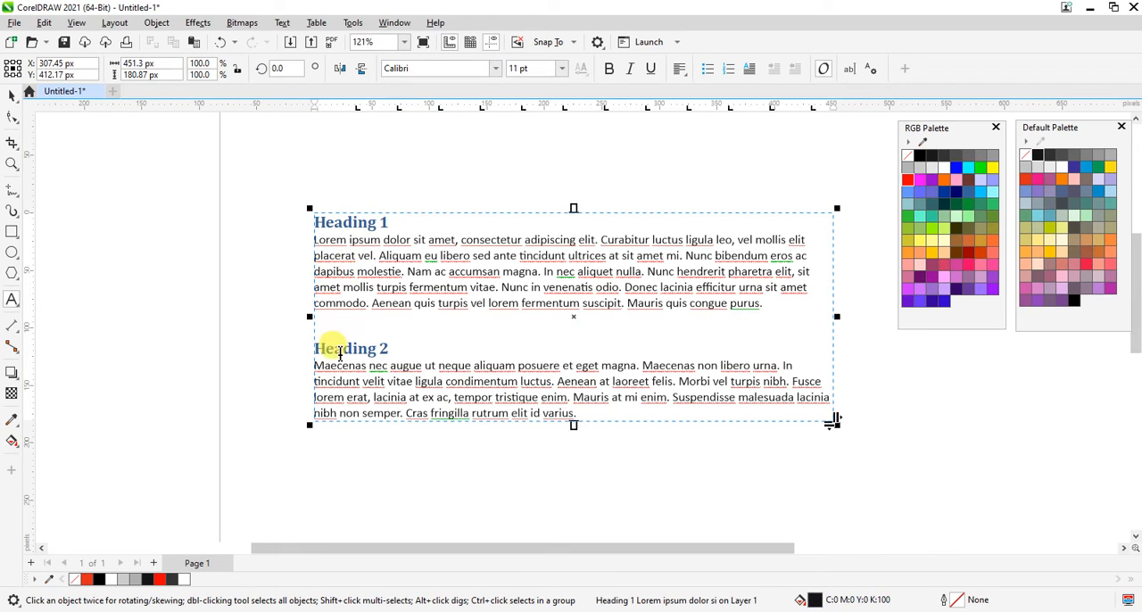
left_click(375, 278)
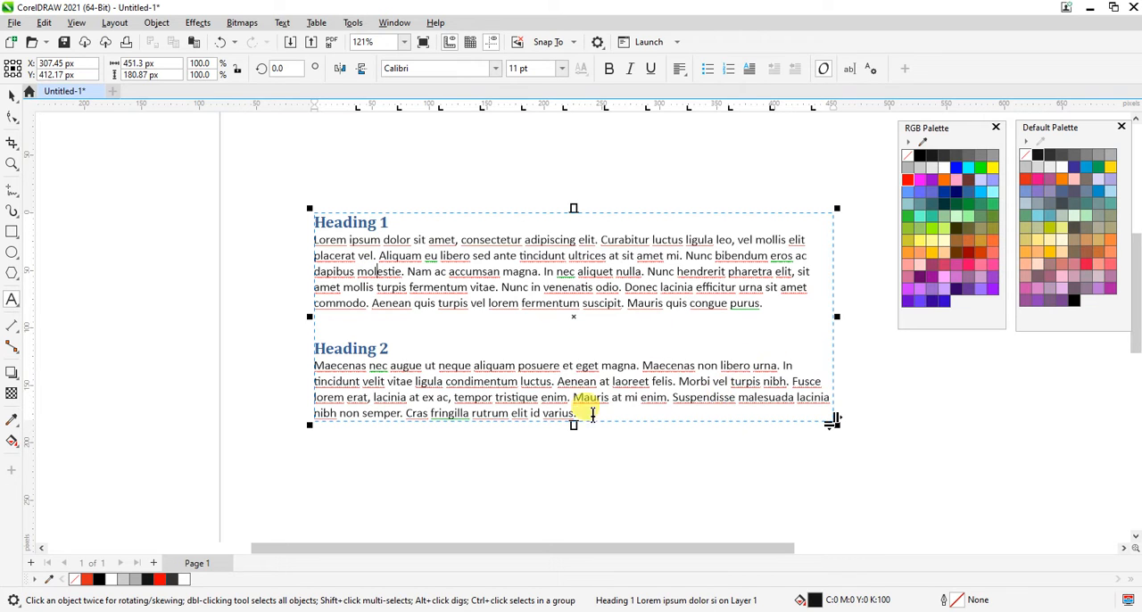
key("ctrl+space")
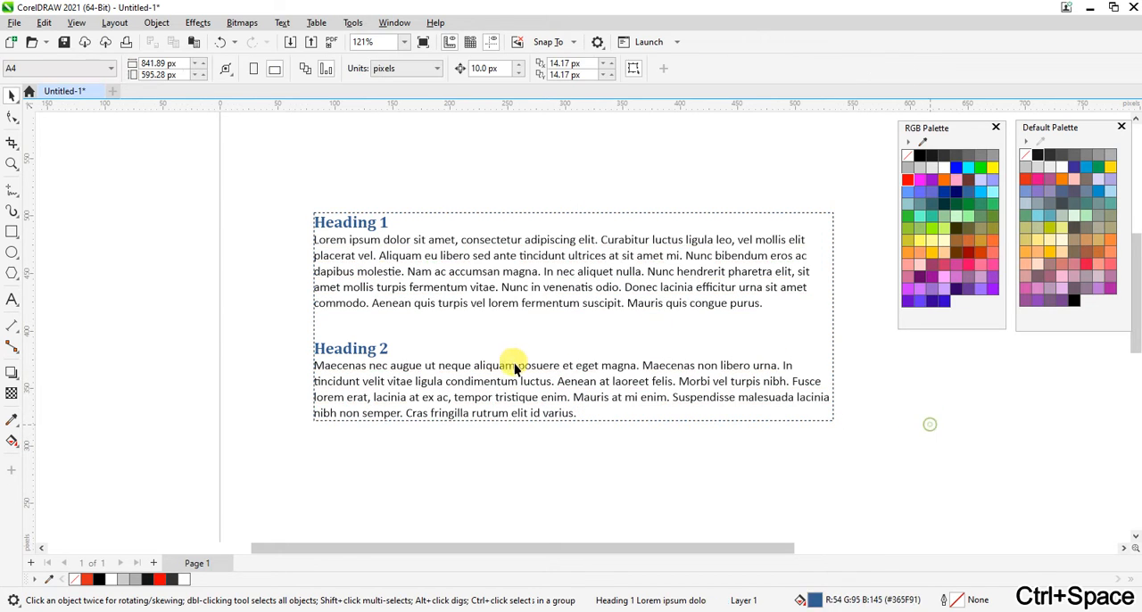
double_click(584, 411)
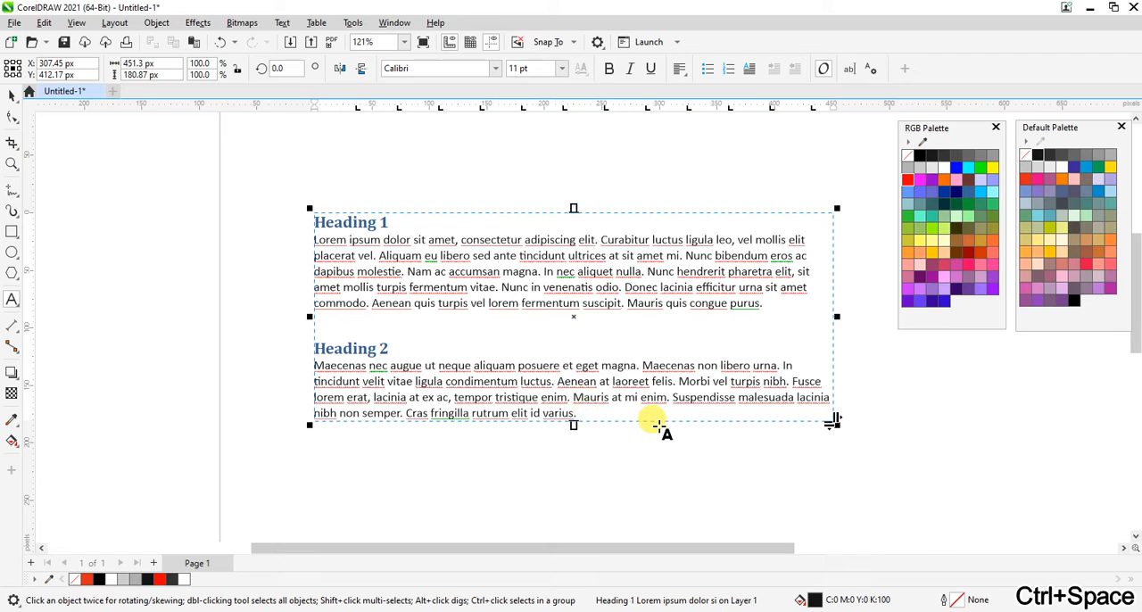
Test editing by adding "DFS" after the last sentence, end text editing, and compare the text with the original Word document.
type("DFS")
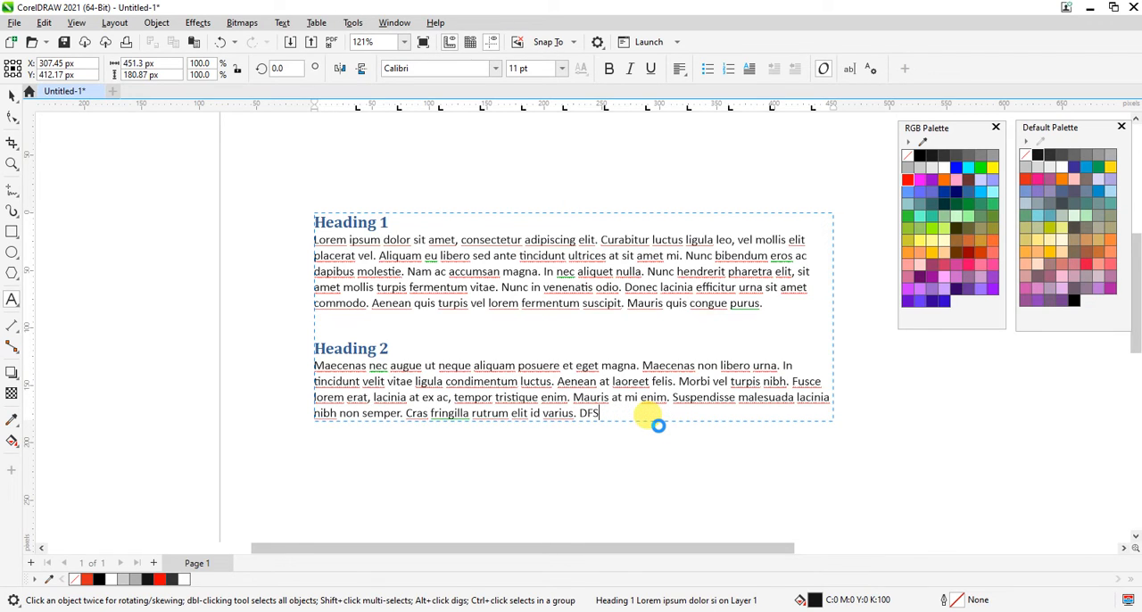
key("ctrl+space")
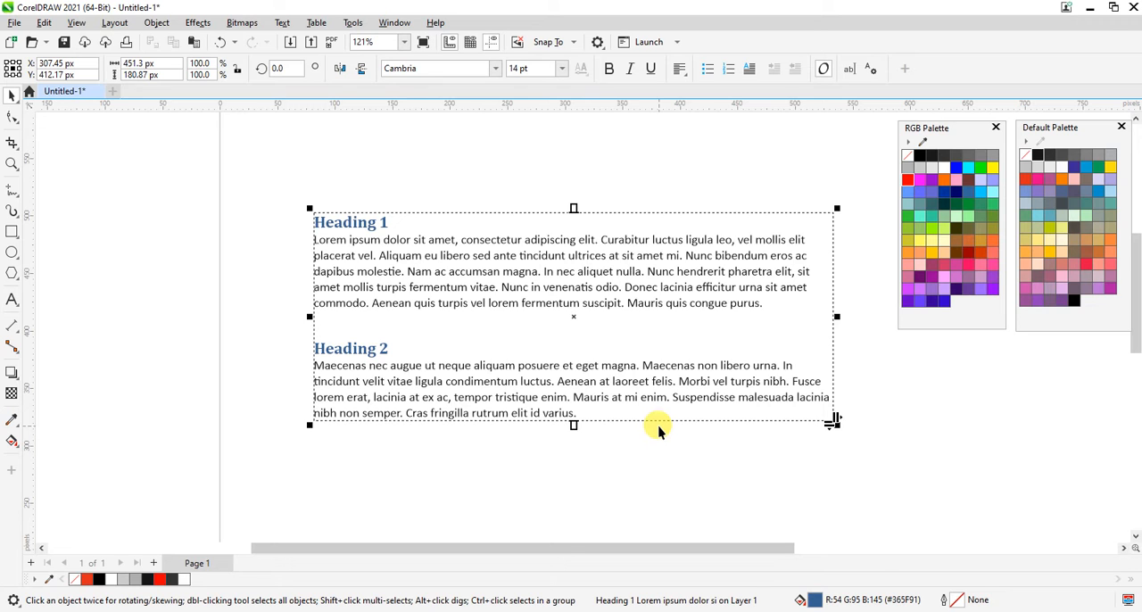
left_click(262, 611)
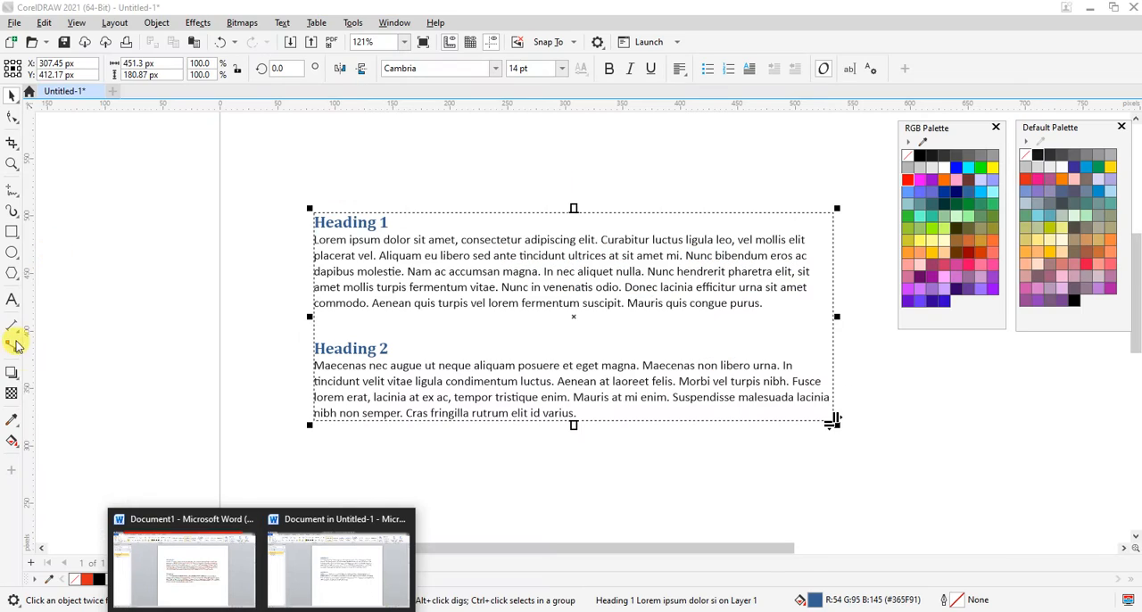
left_click(223, 323)
left_click(443, 370)
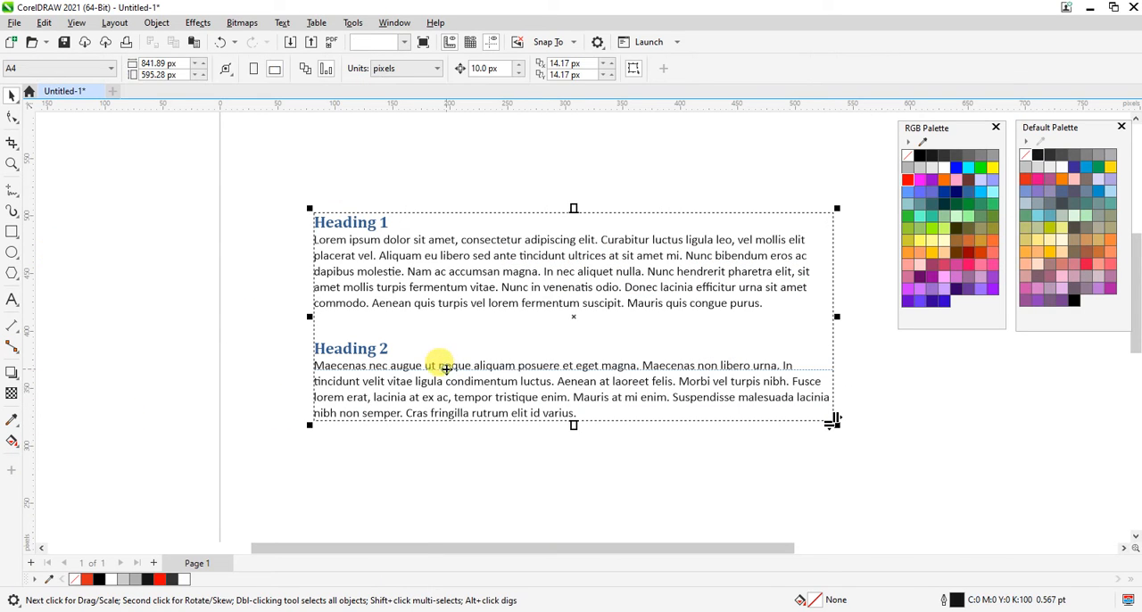
Try narrowing the formatted text frame to about 266 px wide, and undo the resize.
left_click_drag(838, 321, 624, 329)
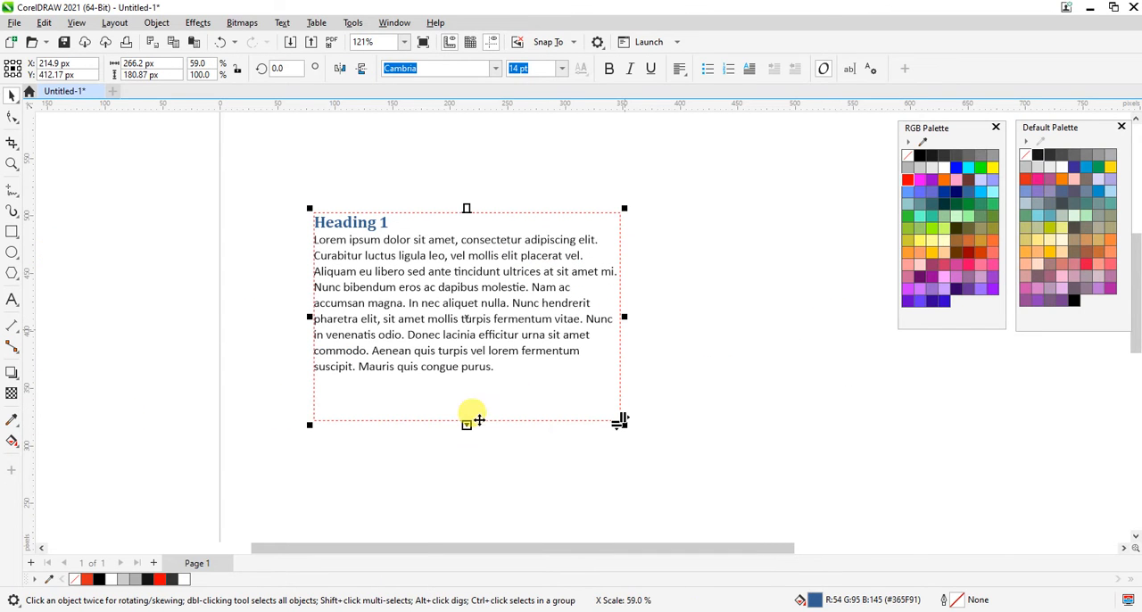
key("ctrl+z")
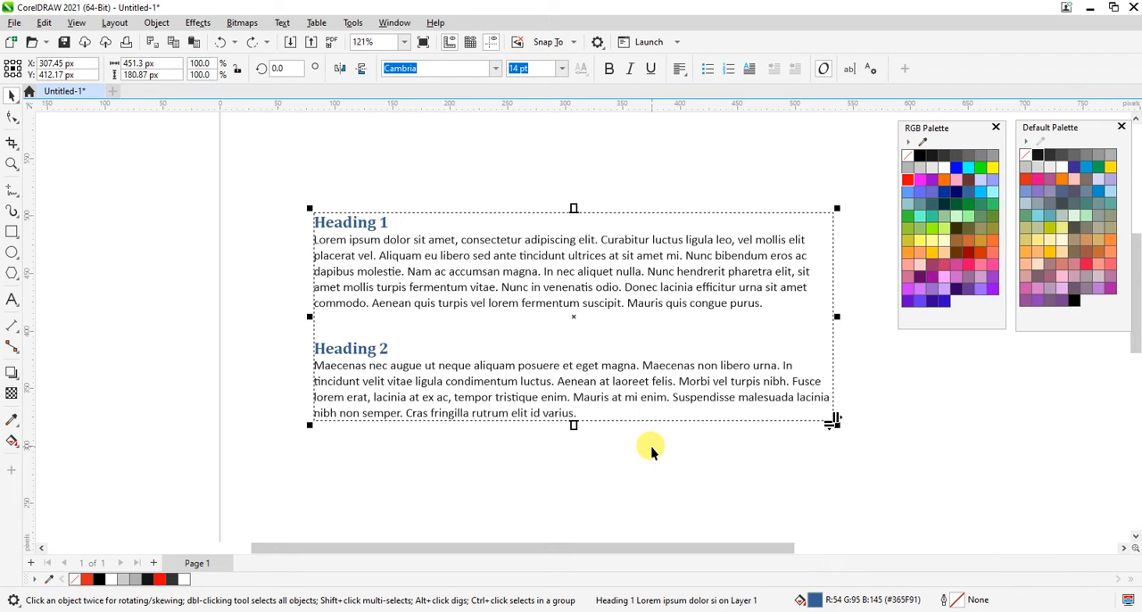
Delete the formatted paragraph text and paste the Word text with Paste Special as Text.
left_click_drag(288, 165, 876, 474)
key("Delete")
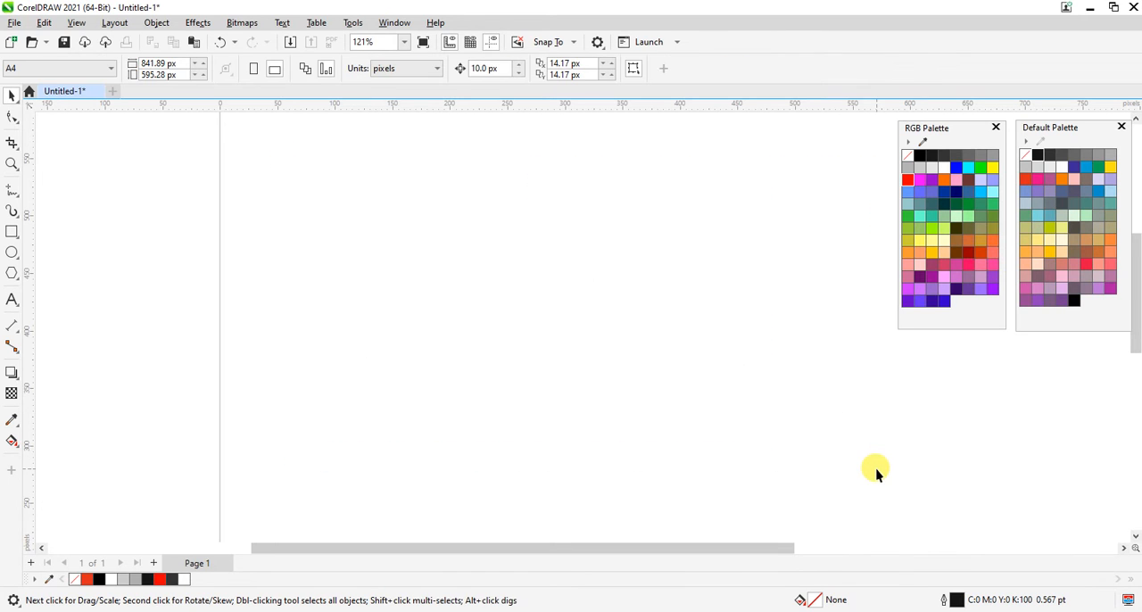
left_click(46, 22)
left_click(100, 171)
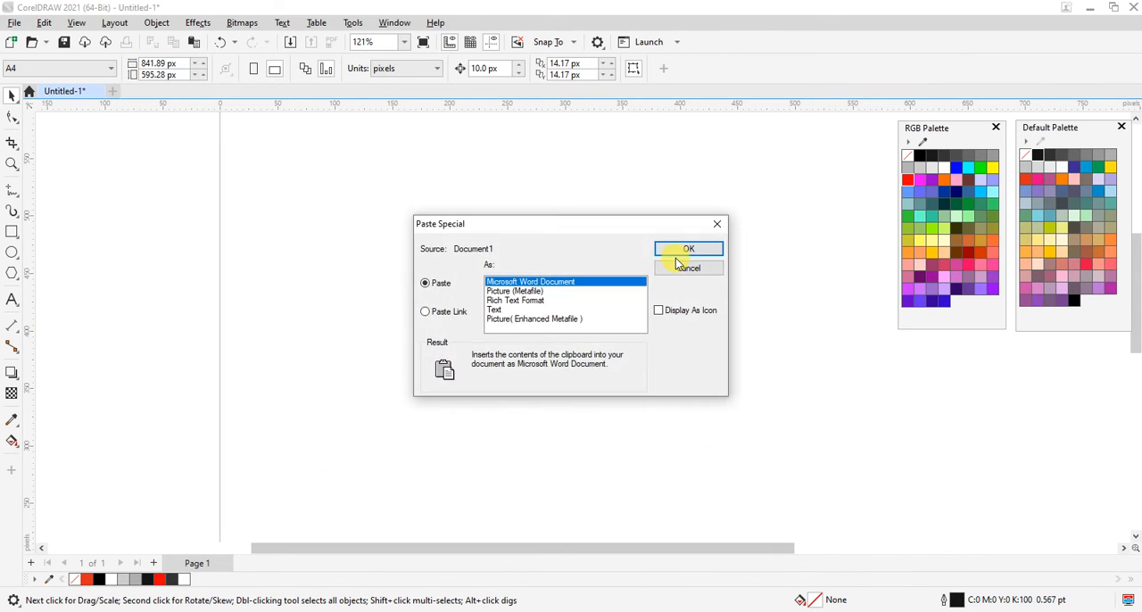
left_click(496, 310)
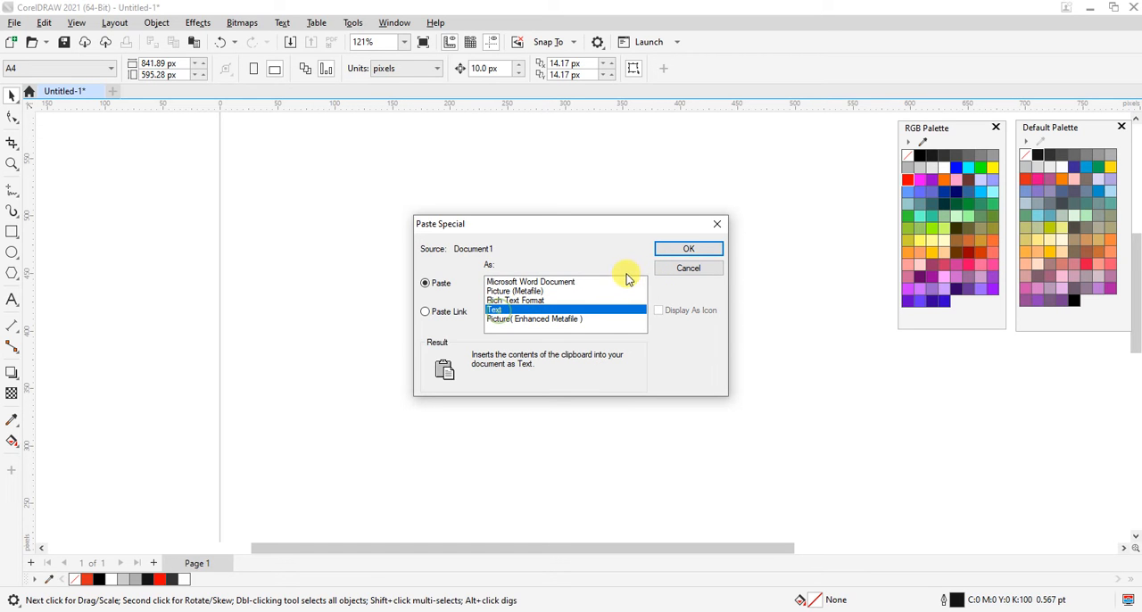
left_click(687, 248)
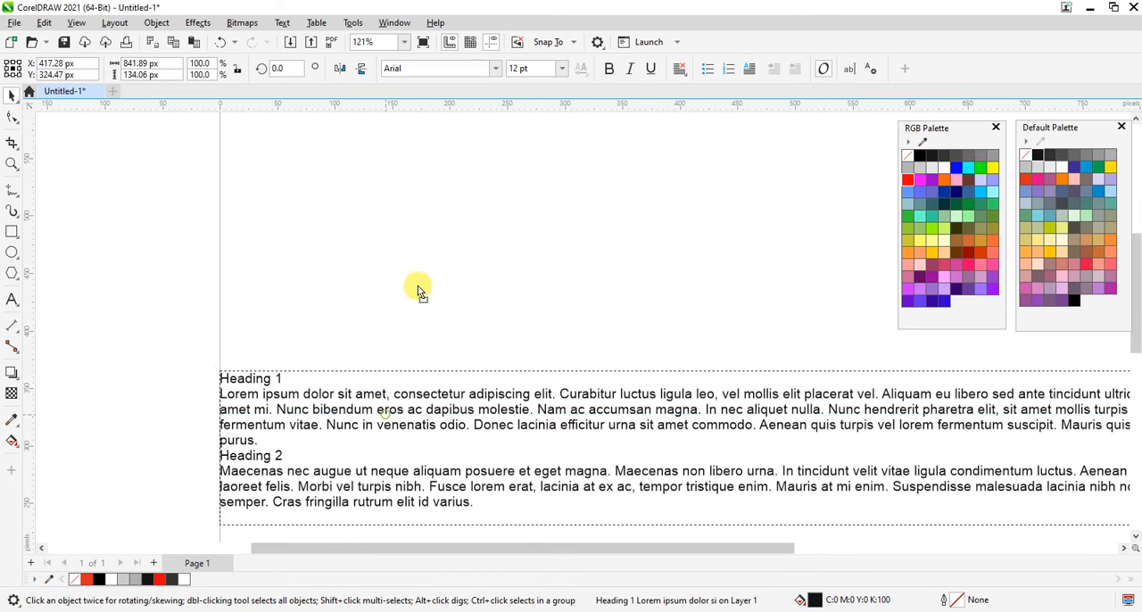
Move the plain text frame to the upper part of the page and resize it to about 460 by 200 px.
left_click_drag(236, 294, 675, 299)
left_click_drag(763, 271, 325, 292)
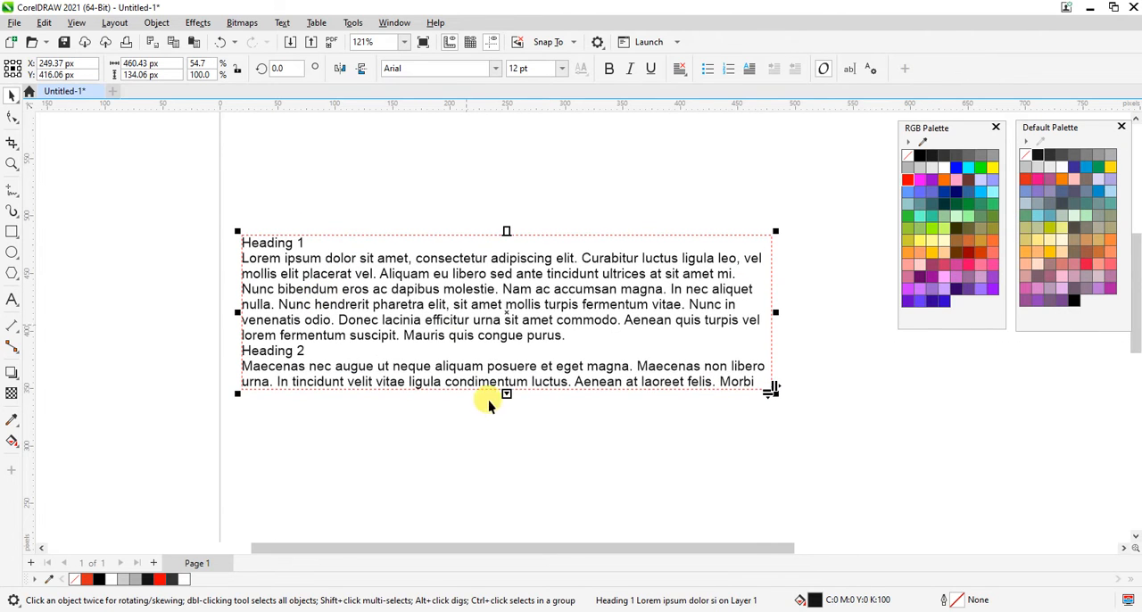
left_click_drag(506, 394, 506, 488)
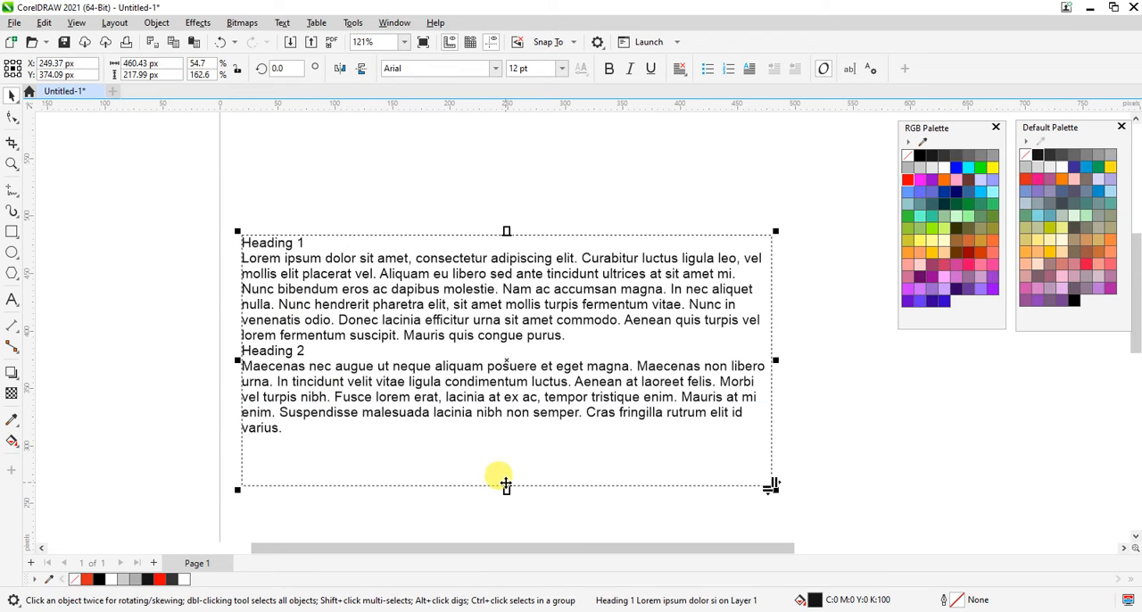
mouse_move(501, 463)
left_mouse_down()
mouse_move(501, 436)
mouse_move(502, 459)
left_mouse_up()
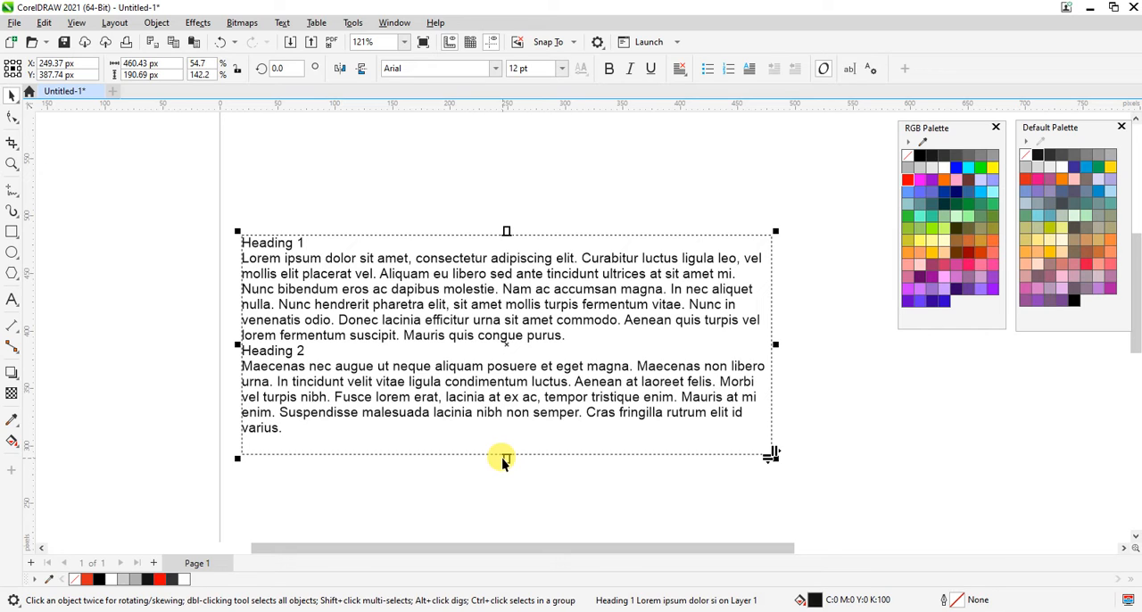
left_click(502, 457)
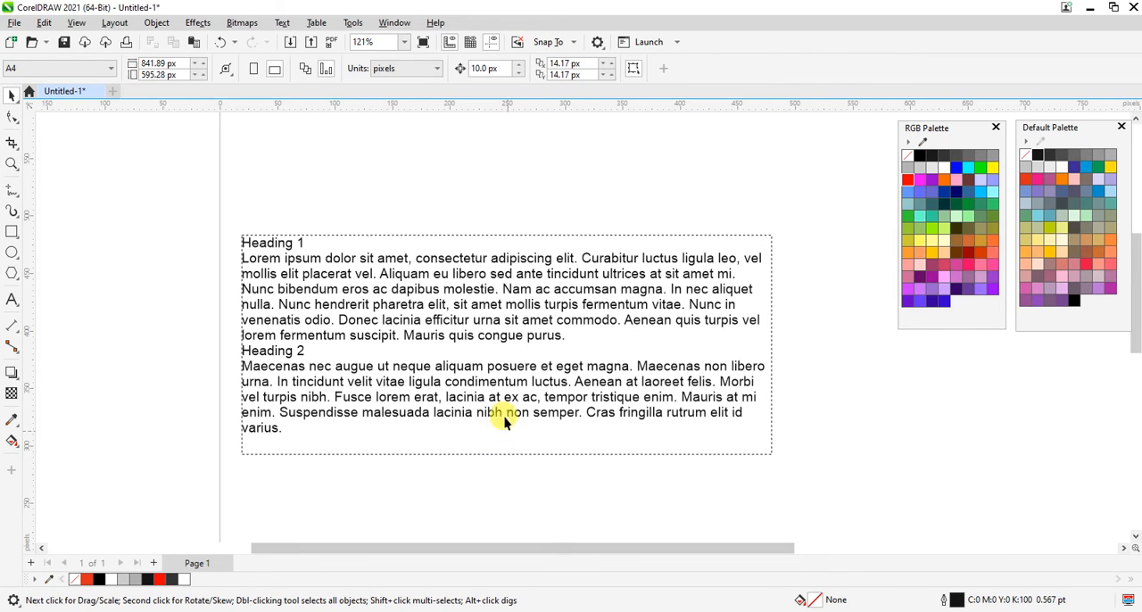
left_click(471, 405)
left_click_drag(506, 459, 507, 465)
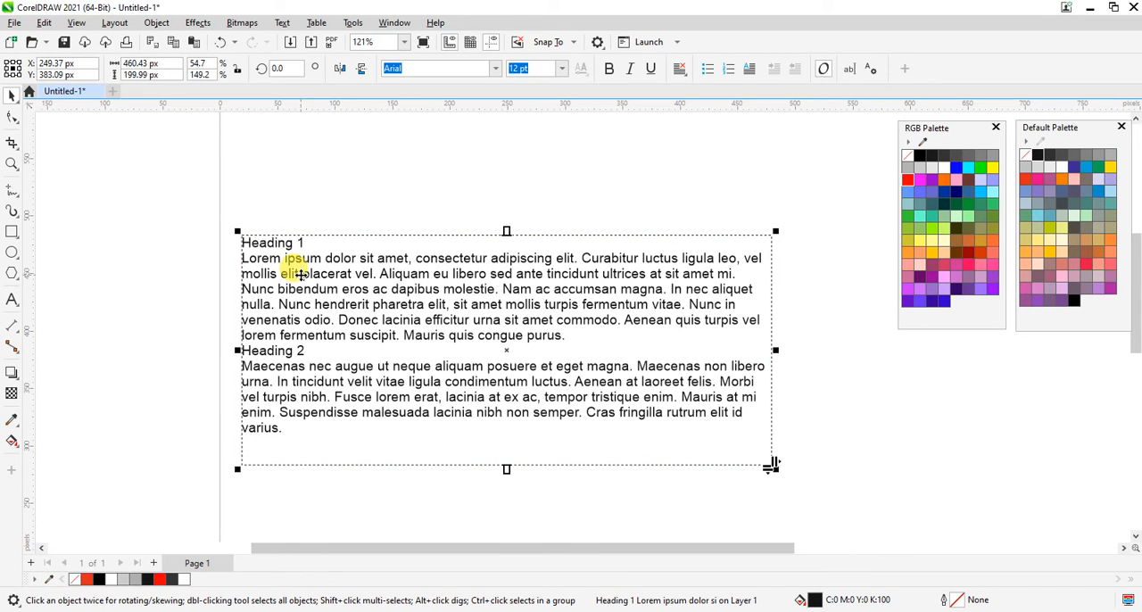
Delete the plain text frame and paste the Word text with Paste Special as Picture (Enhanced Metafile).
left_click(815, 336)
left_click(695, 324)
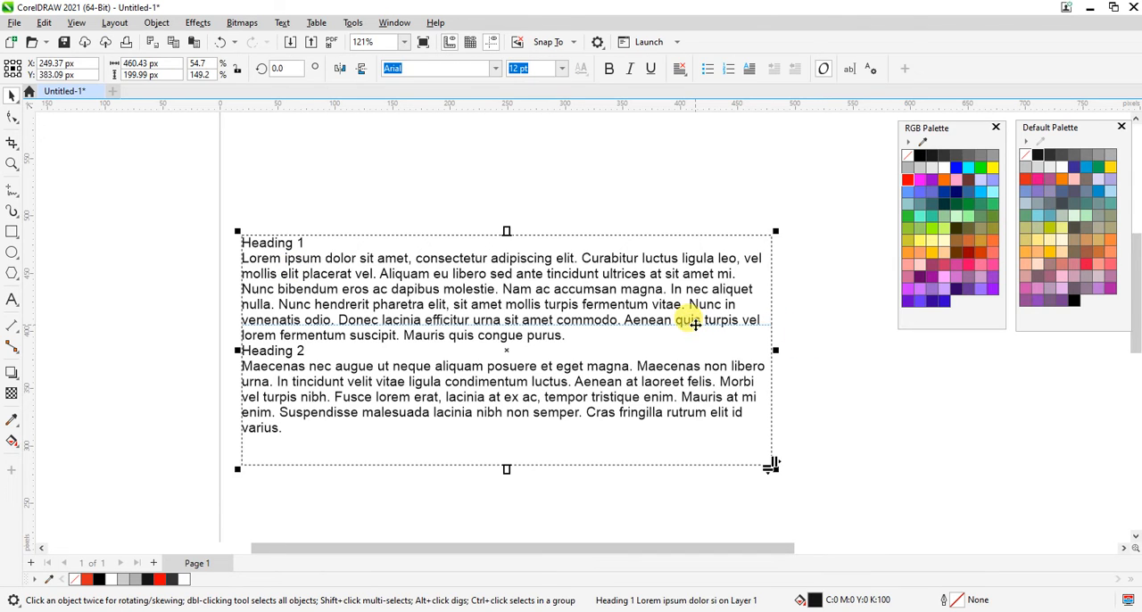
key("Delete")
left_click(44, 23)
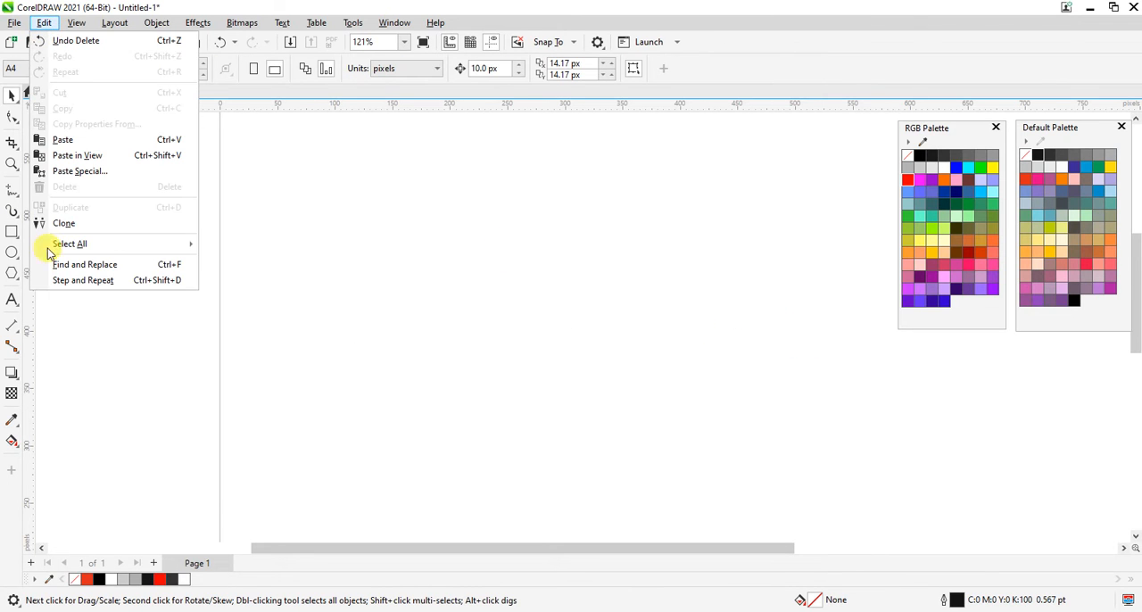
left_click(106, 171)
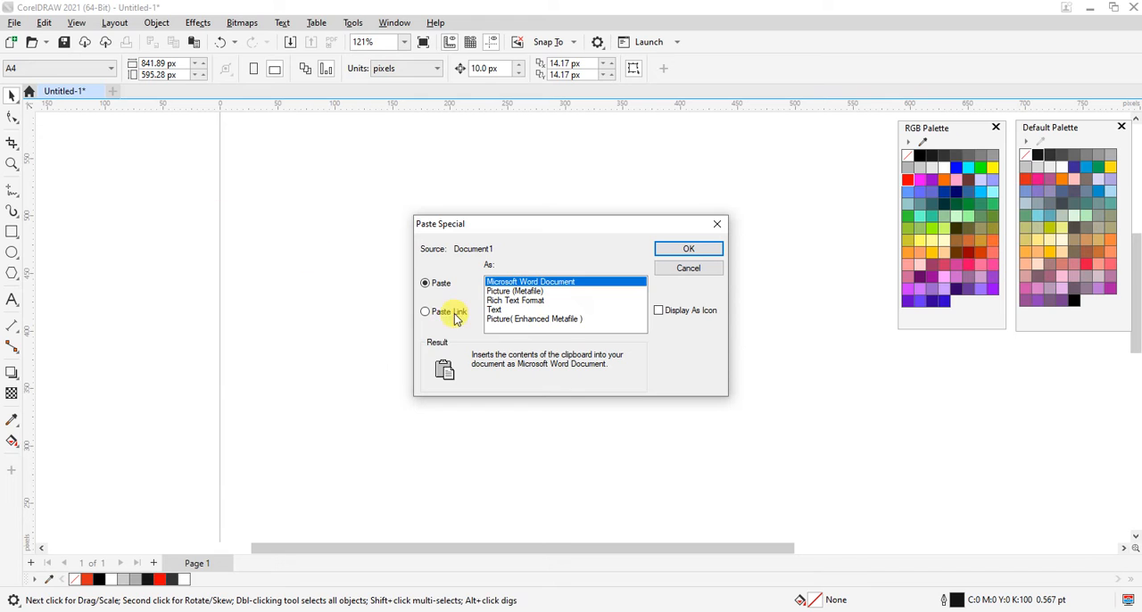
left_click(525, 322)
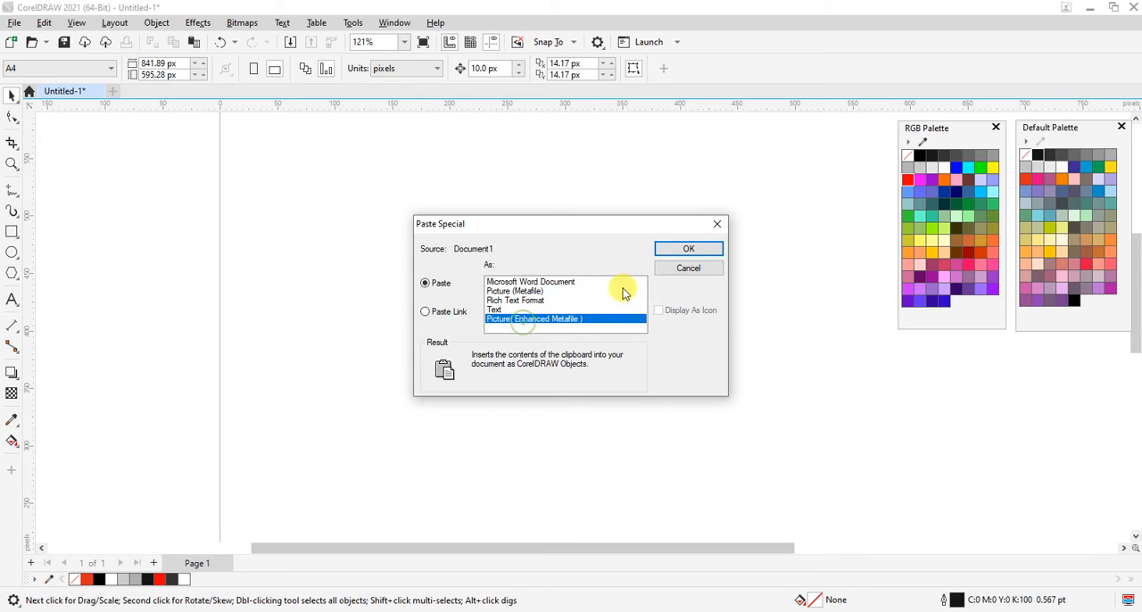
left_click(678, 249)
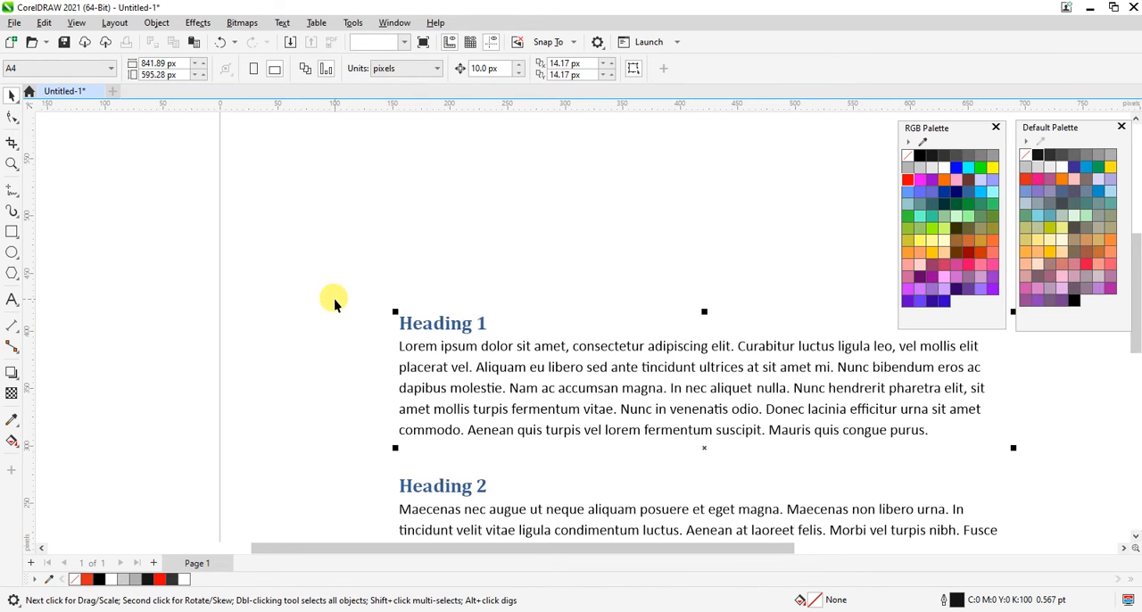
Move the pasted metafile group to the upper part of the page and check how its text selects as an object.
left_click_drag(360, 354, 303, 261)
left_click_drag(427, 322, 305, 191)
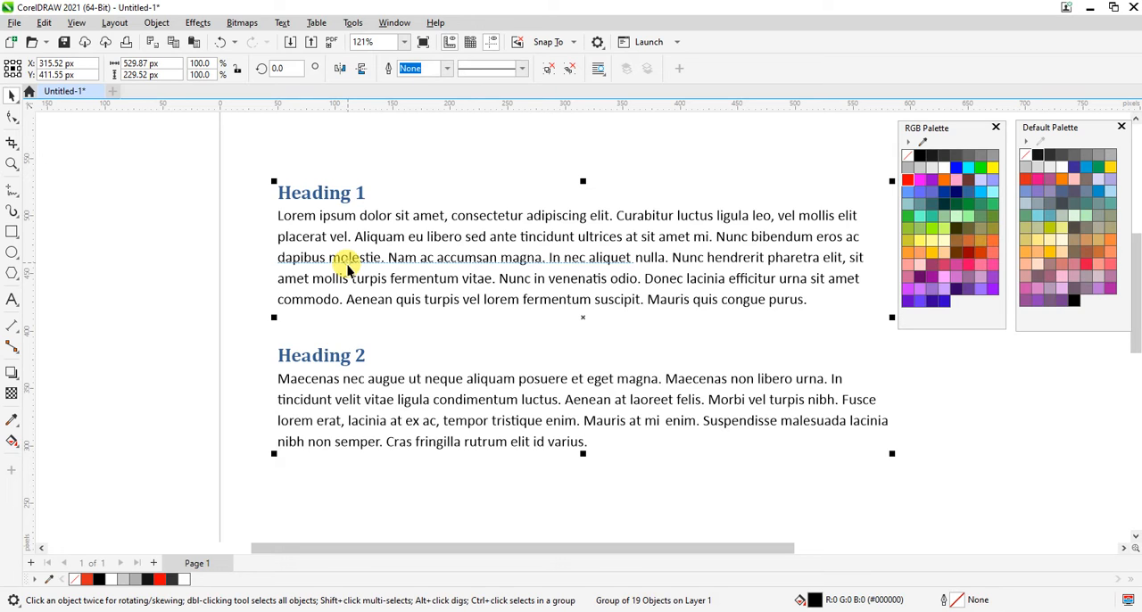
left_click(263, 249)
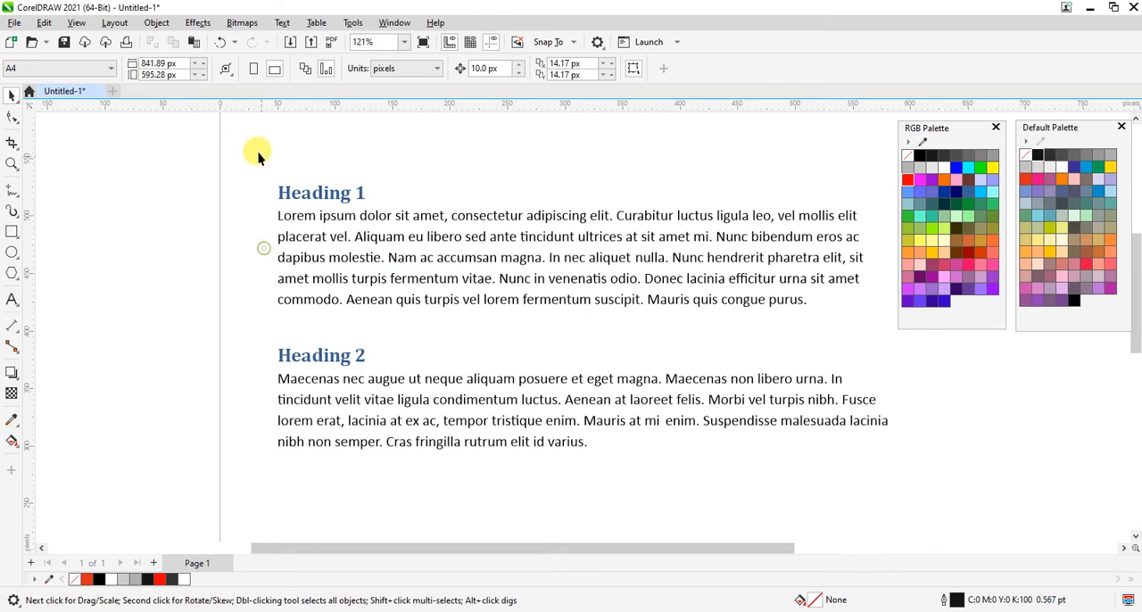
left_click_drag(257, 152, 957, 485)
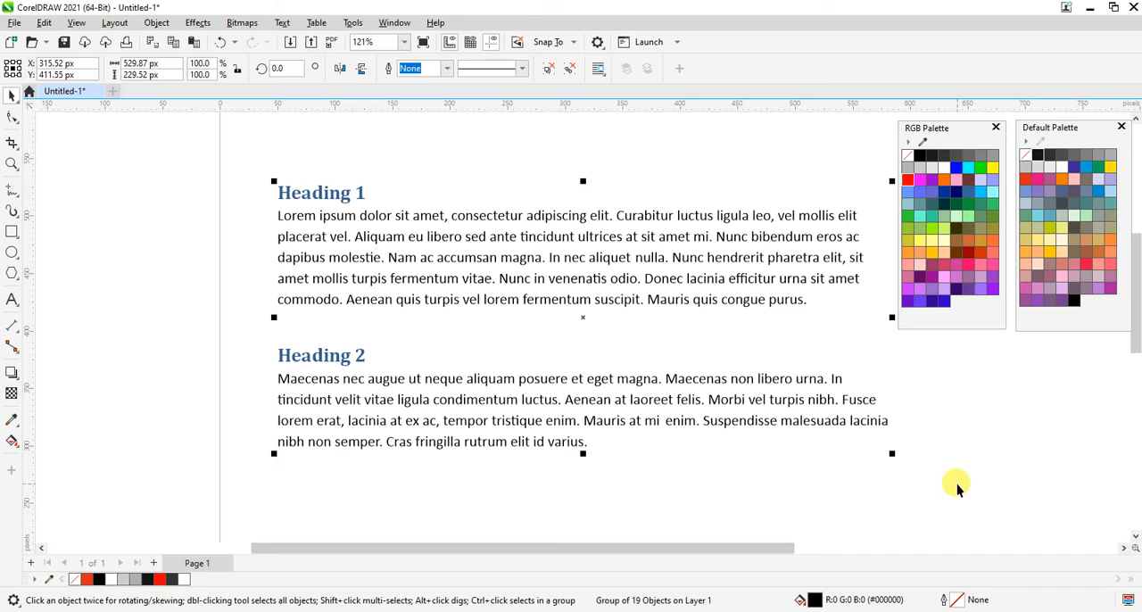
left_click(957, 485)
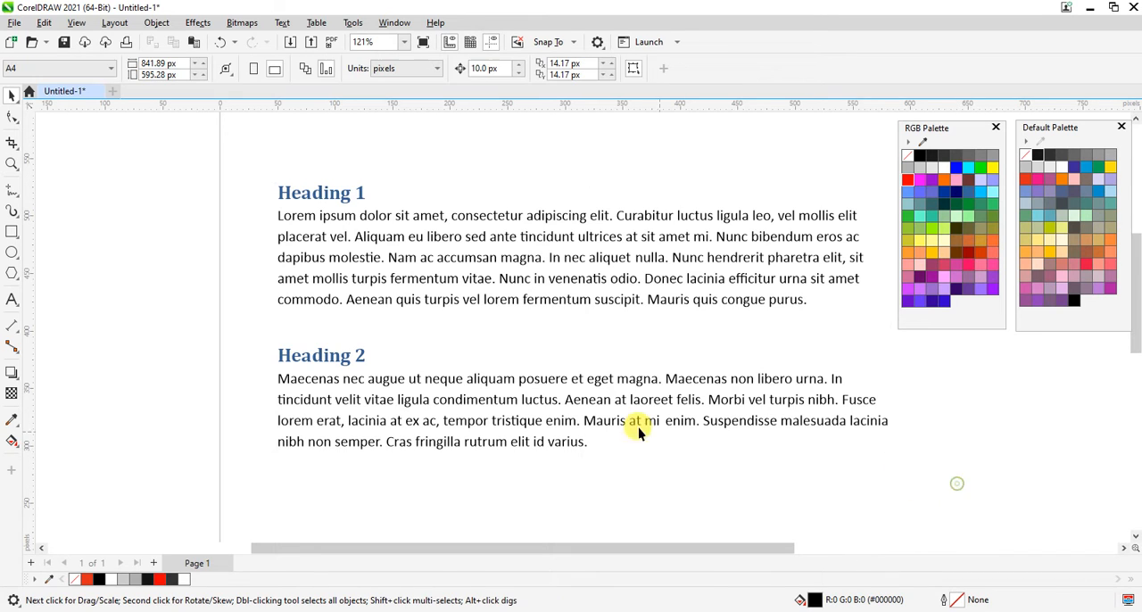
left_click(596, 416)
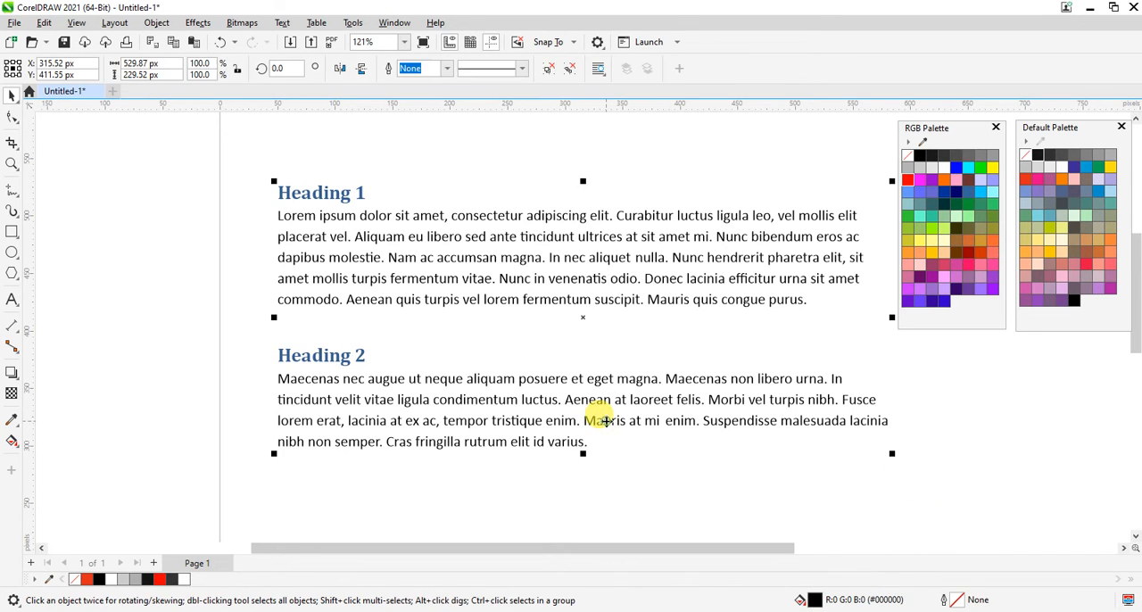
Replace the metafile group with the Word text pasted as a linked Microsoft Word Document, placed in the upper part of the page.
key("Delete")
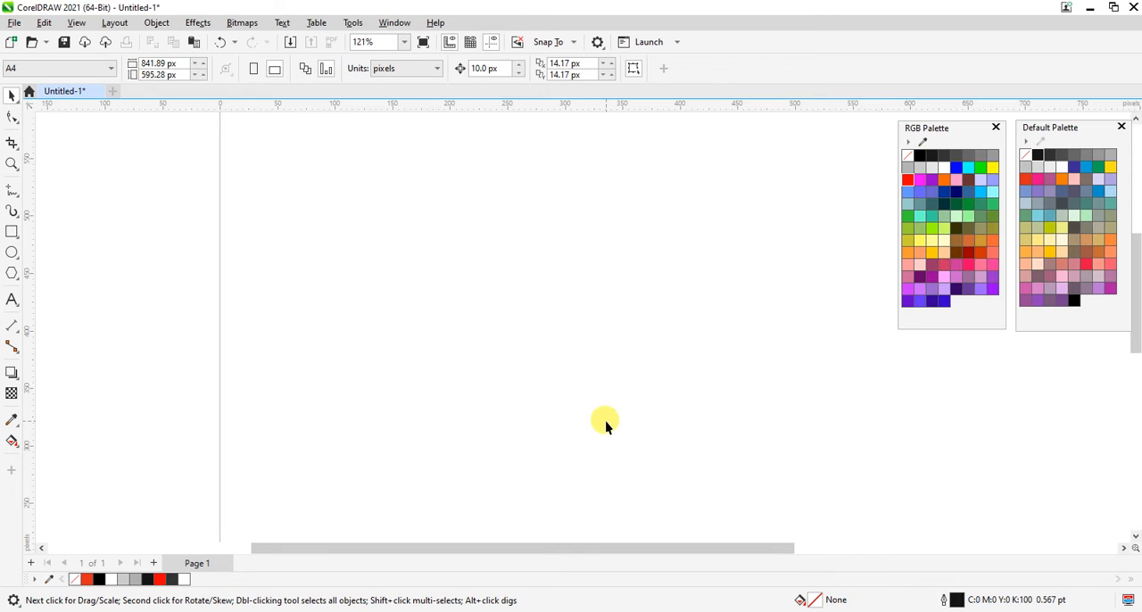
left_click(44, 22)
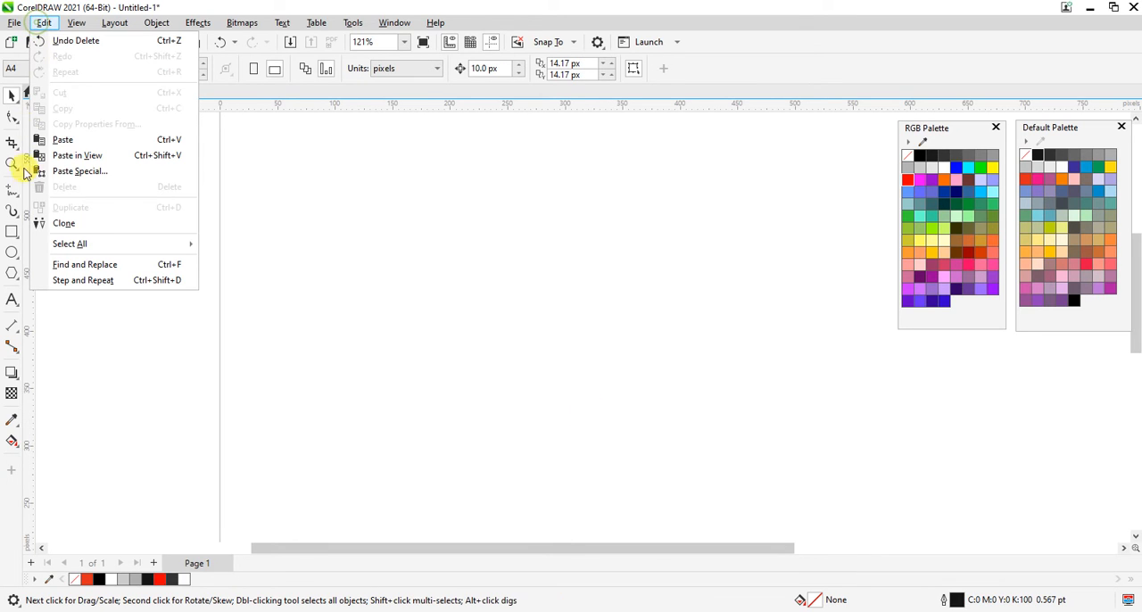
left_click(98, 171)
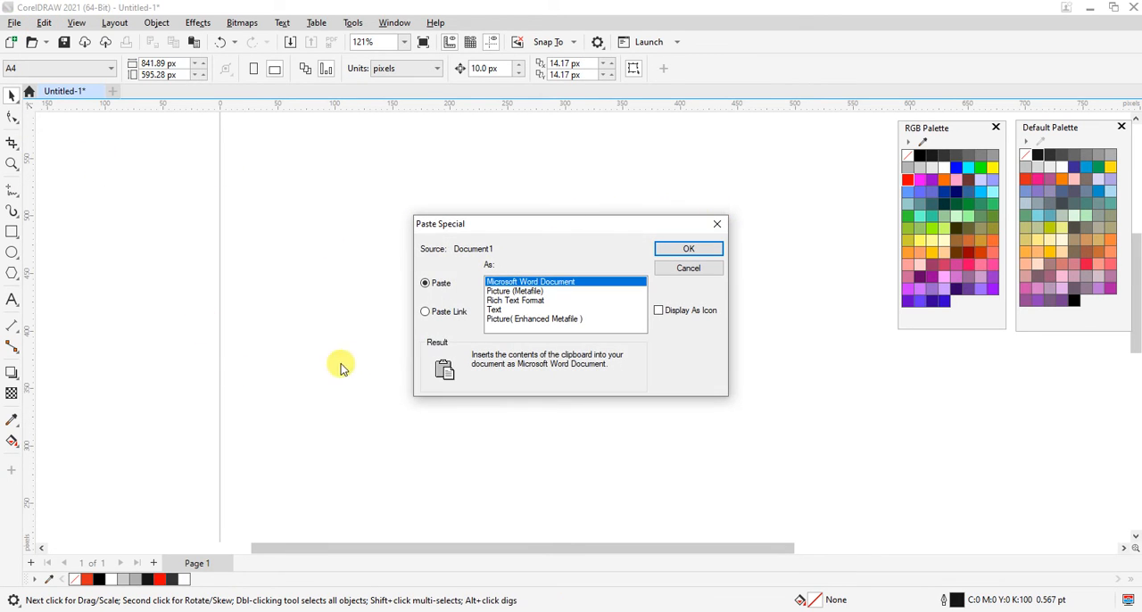
left_click_drag(482, 233, 401, 211)
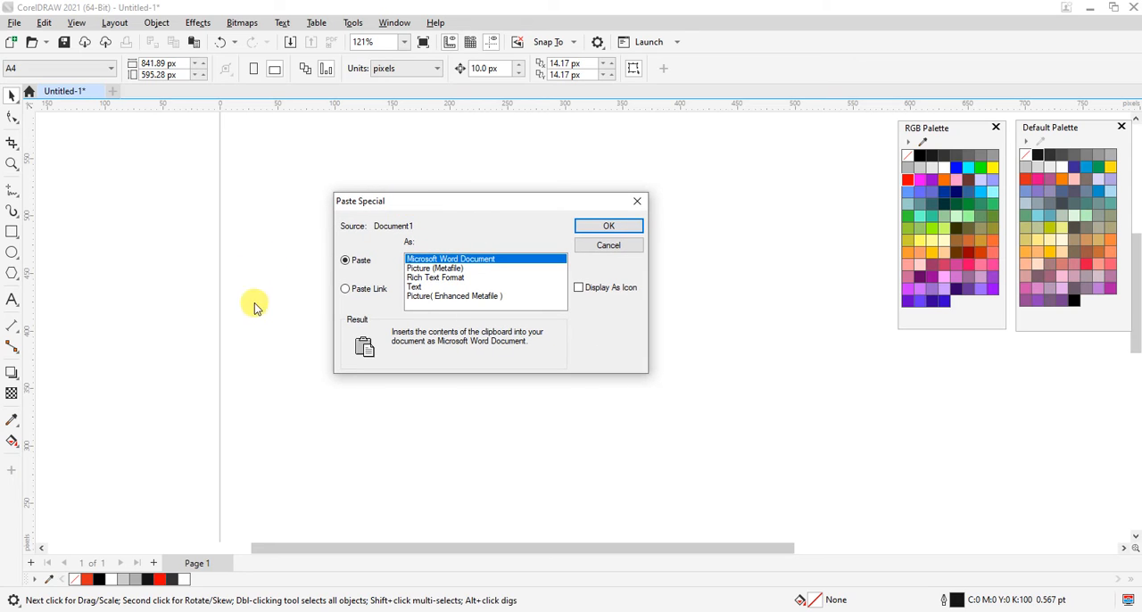
left_click(358, 298)
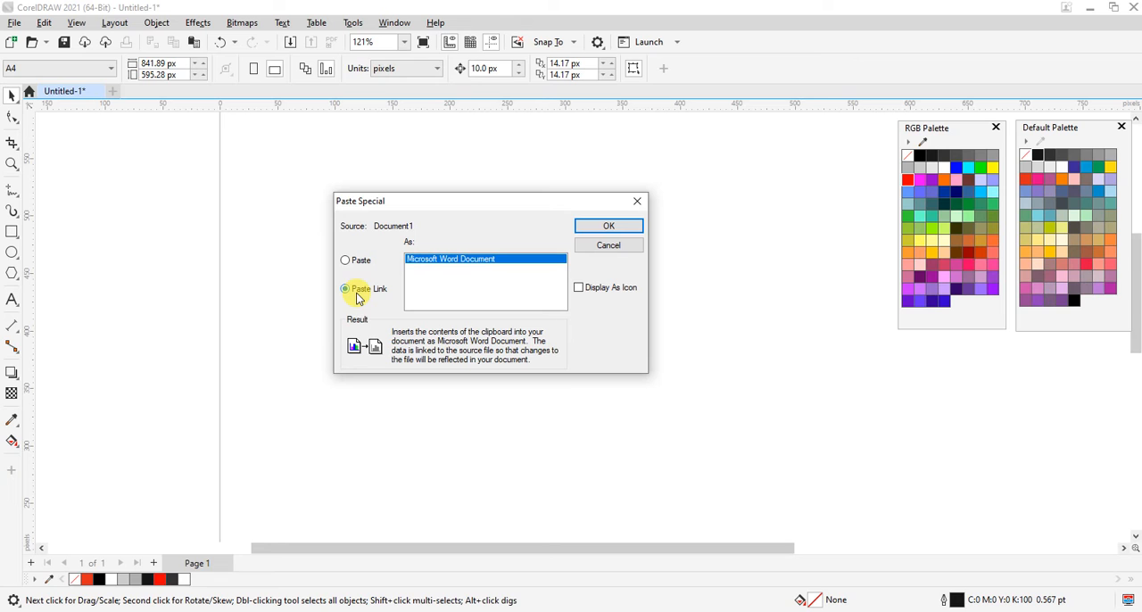
left_click(602, 231)
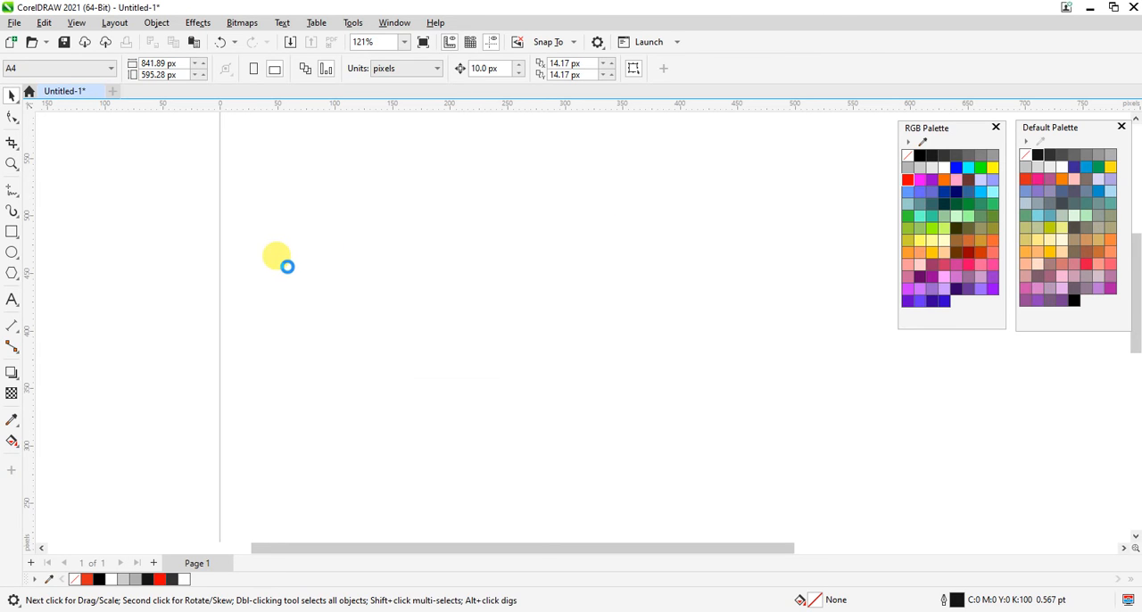
left_click_drag(484, 356, 329, 245)
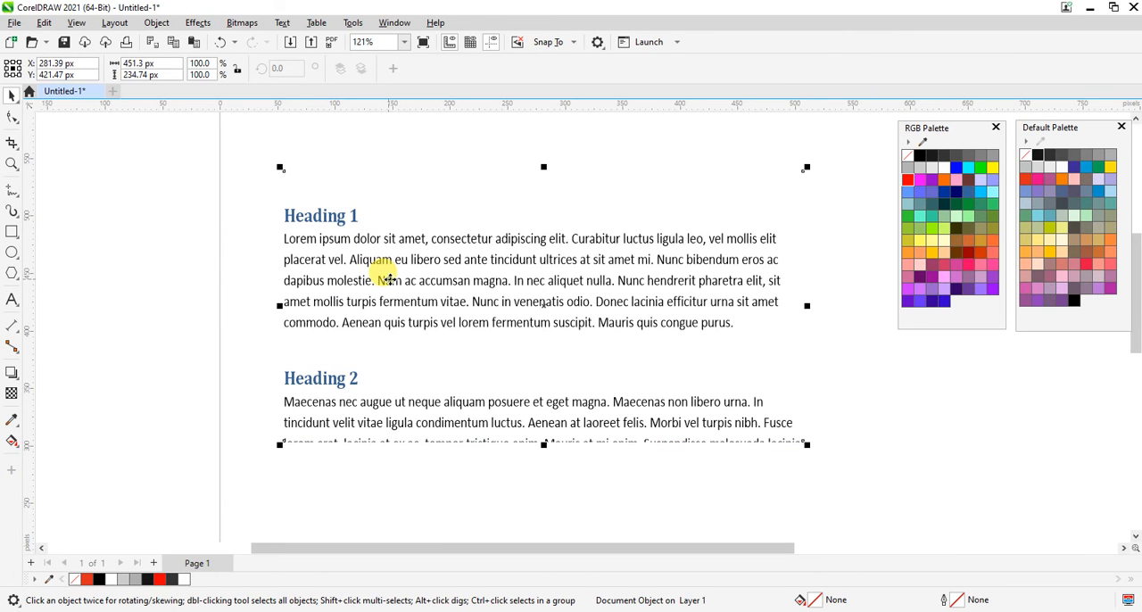
Open the linked document object's source in Word and select all the text from Heading 1 to the last sentence.
double_click(390, 279)
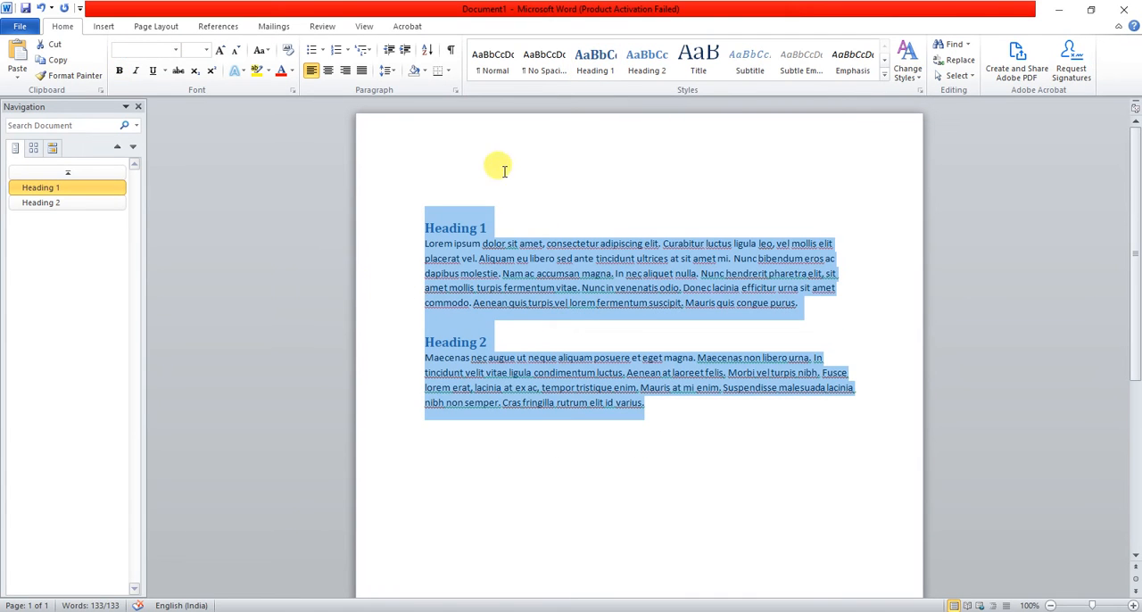
left_click(492, 284)
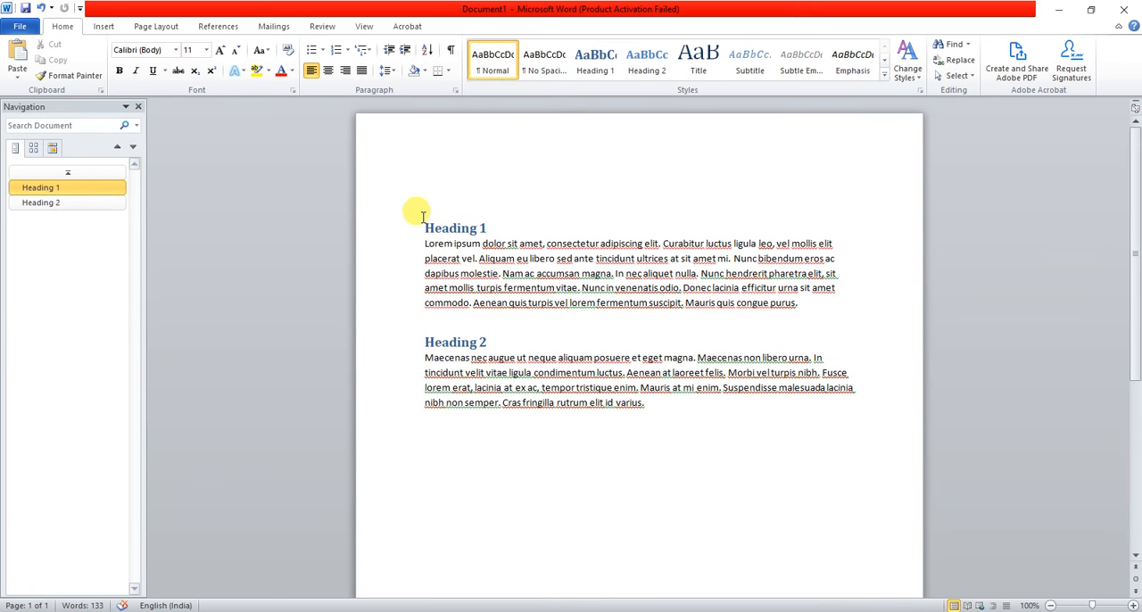
left_click_drag(416, 212, 627, 429)
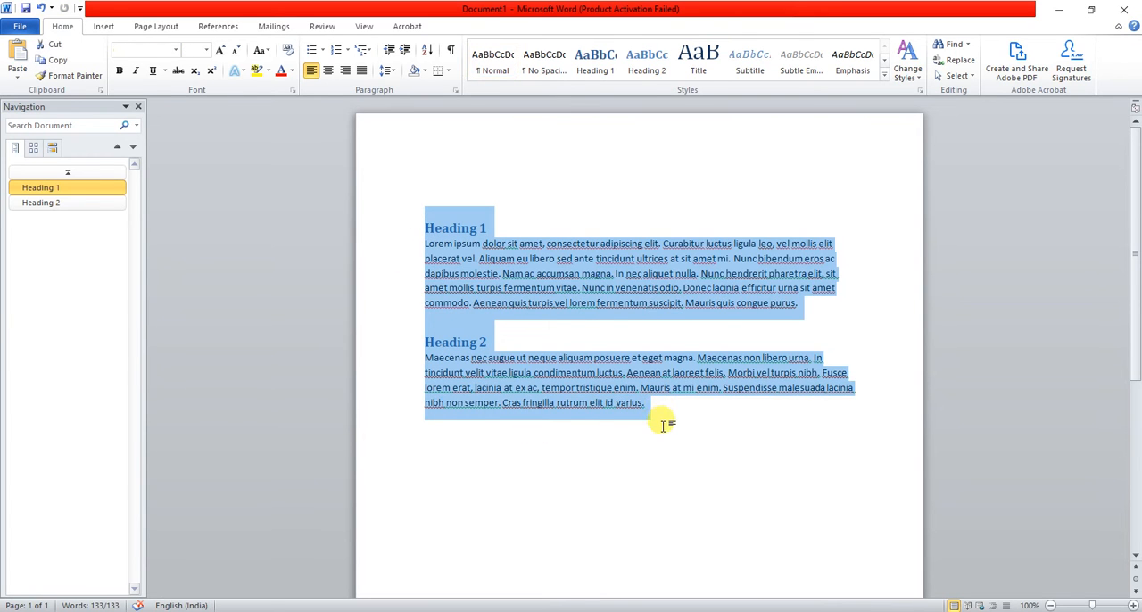
Compare the text in the Word source document with the linked document object in CorelDRAW by reselecting its content and switching between both.
left_click(659, 419)
left_click_drag(430, 219, 643, 395)
left_click(651, 403)
left_click_drag(425, 223, 627, 358)
left_click(642, 408)
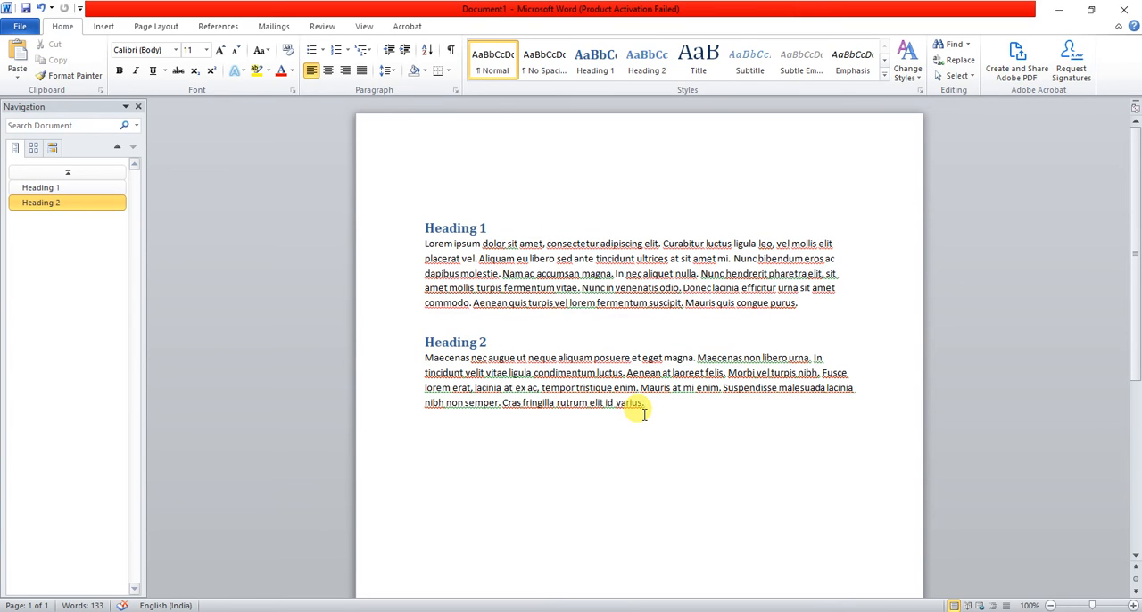
left_click(438, 256)
key("alt+Tab")
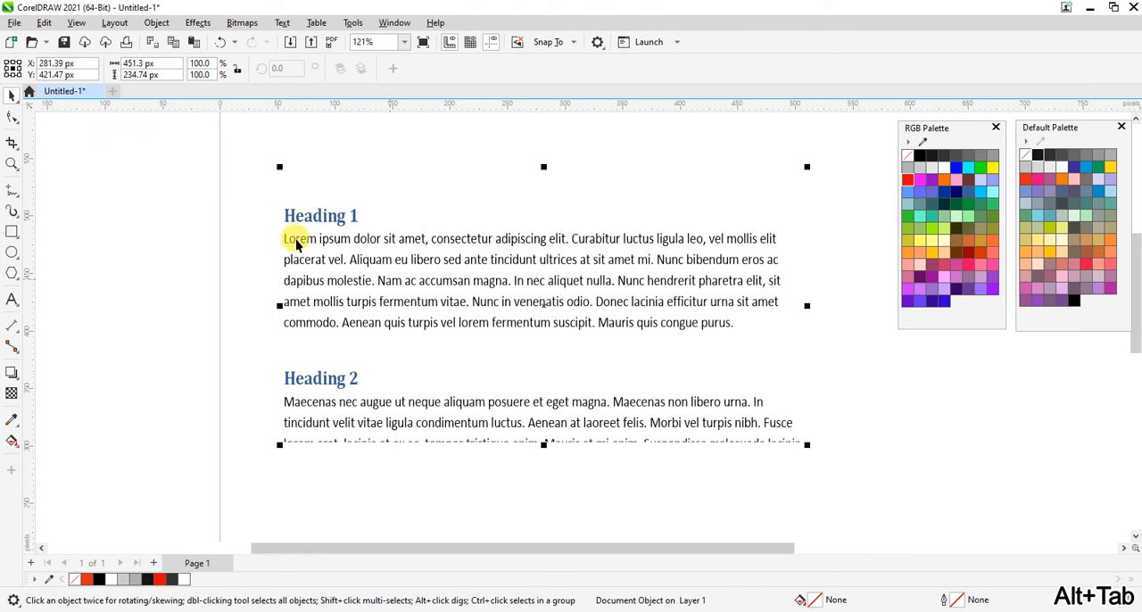
key("alt+Tab")
key("ctrl+a")
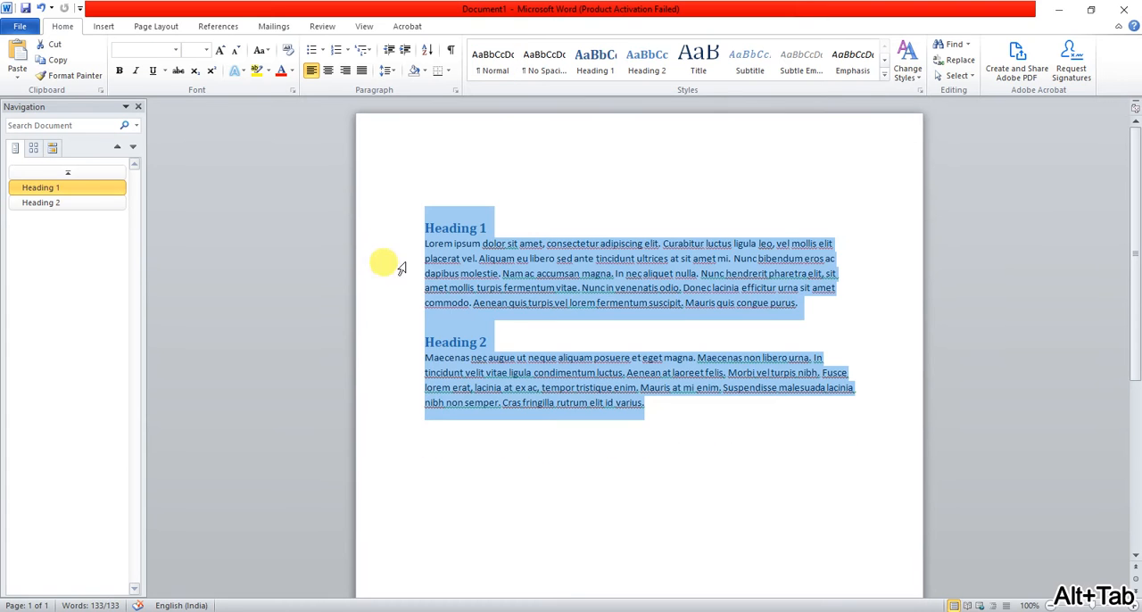
left_click(455, 229)
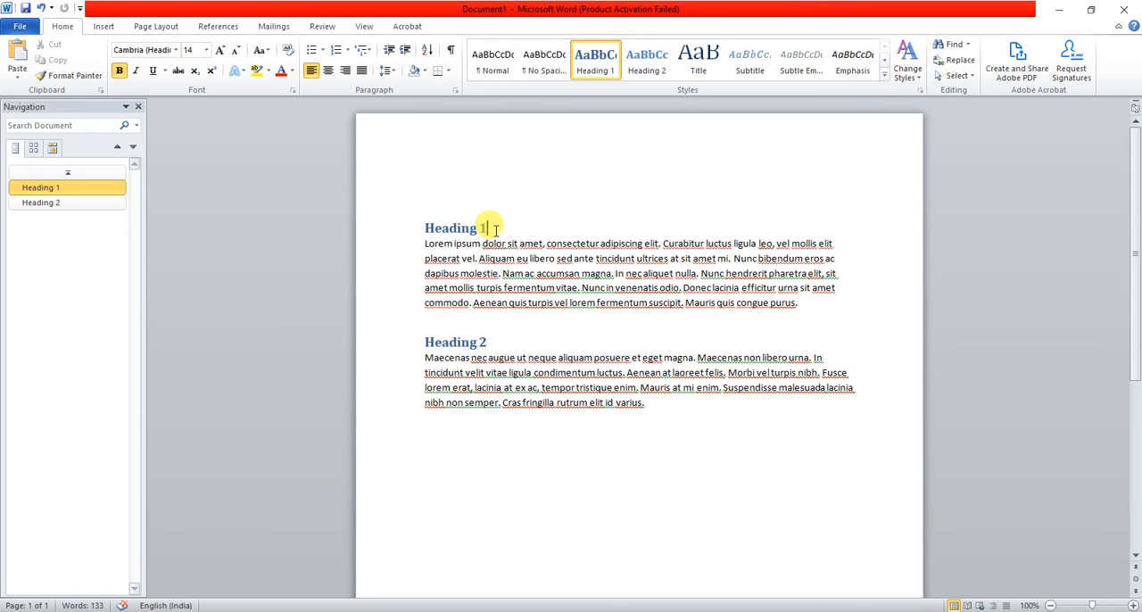
key("alt+Tab")
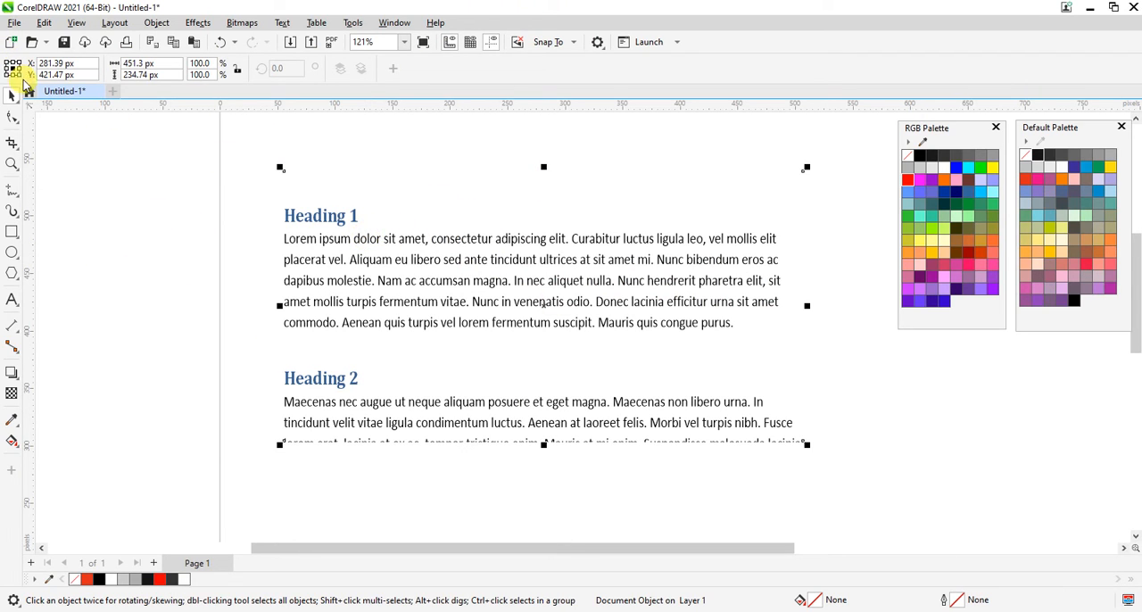
Select and copy the Heading 1 section with its paragraph in the Word window Document in Untitled-1, and return to CorelDRAW.
left_click(43, 22)
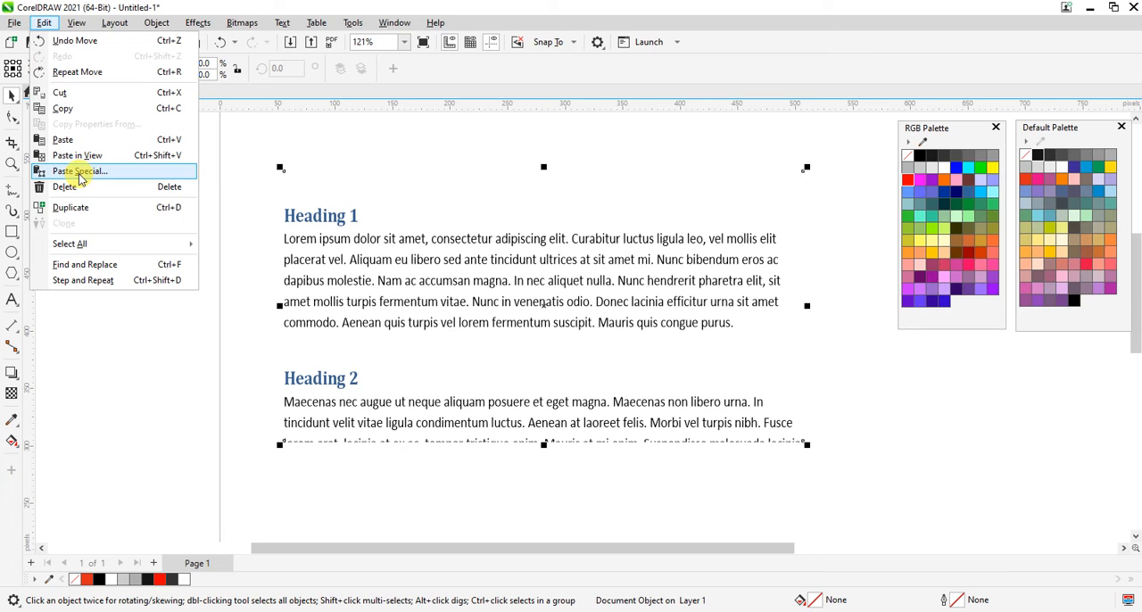
left_click(261, 611)
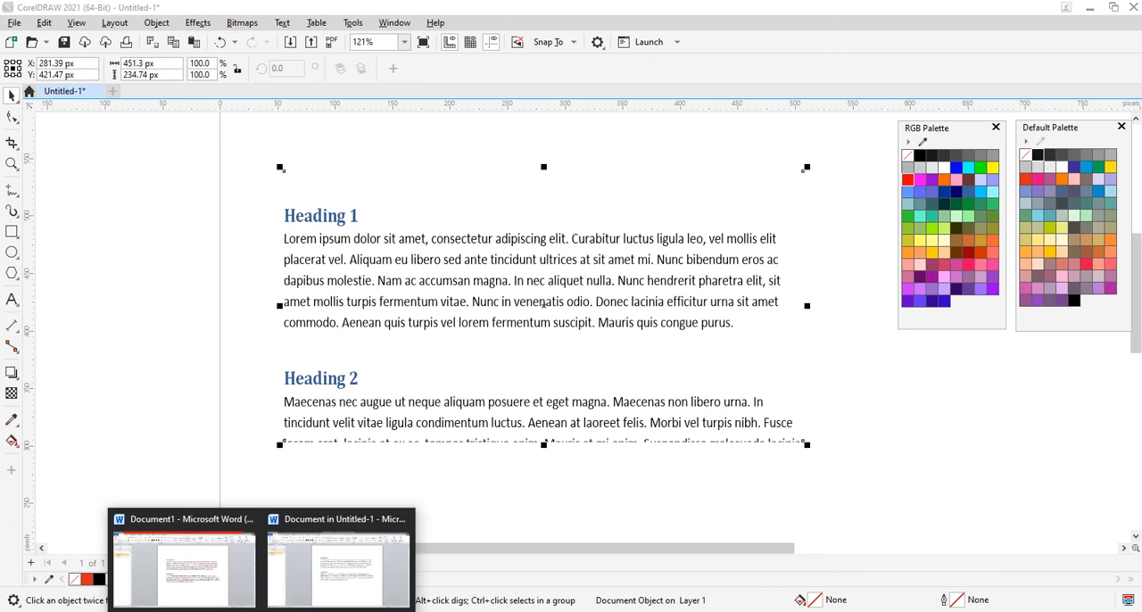
left_click(354, 575)
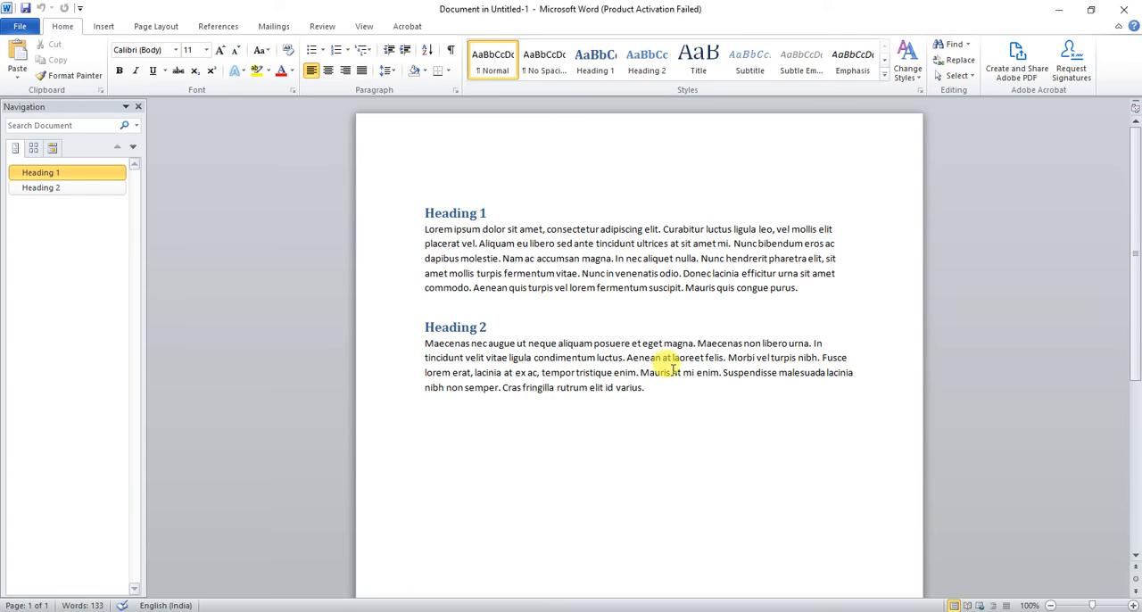
left_click_drag(648, 389, 424, 201)
left_click(492, 283)
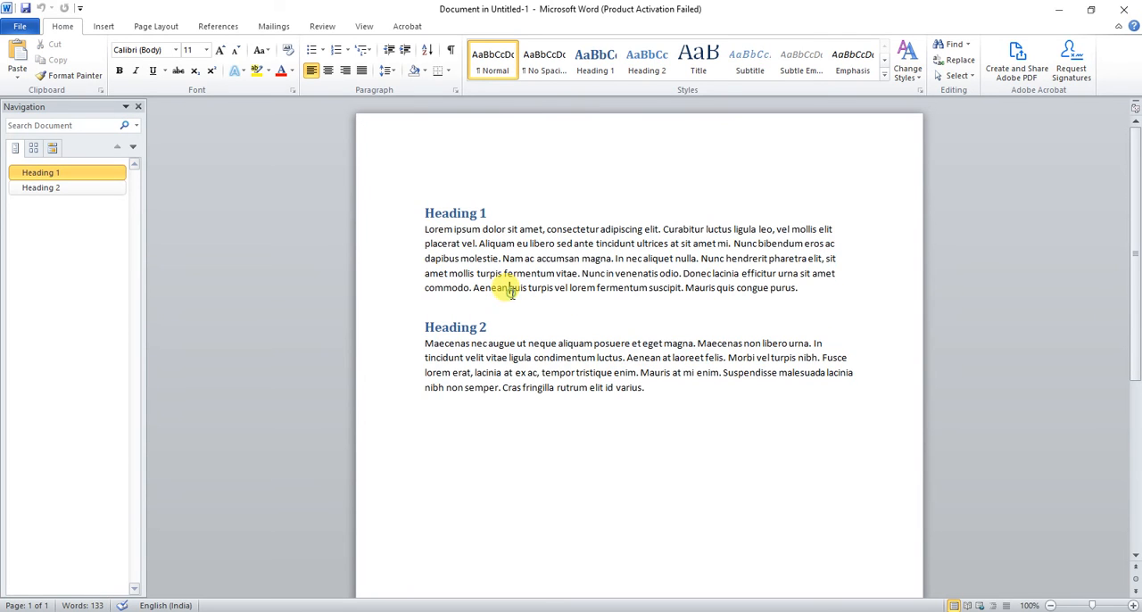
left_click_drag(797, 296, 353, 174)
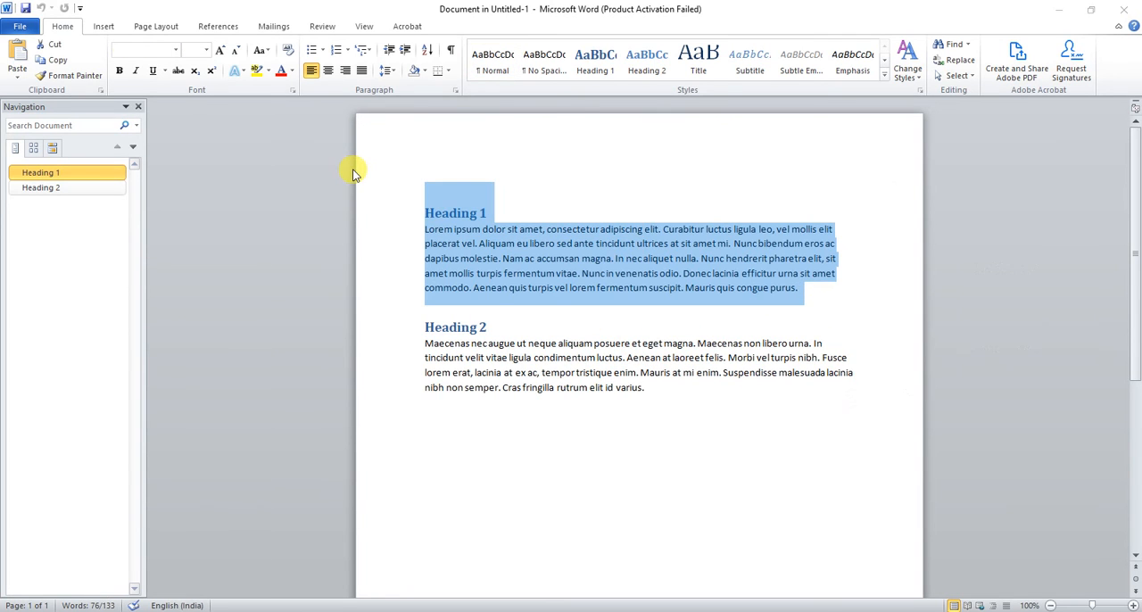
key("alt+Tab")
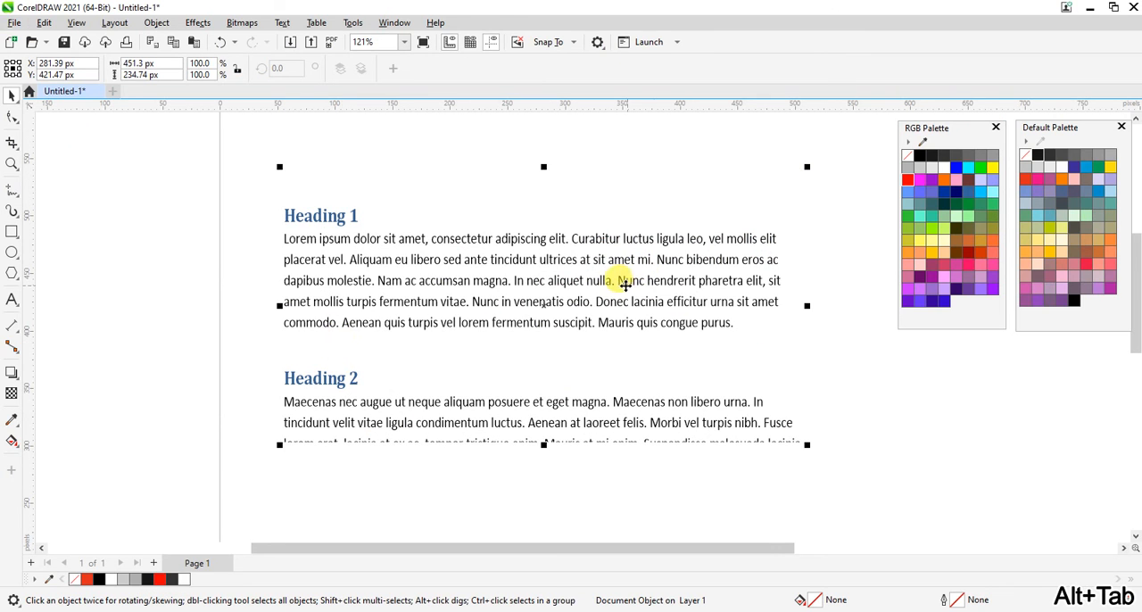
key("alt+Tab")
key("alt+Tab")
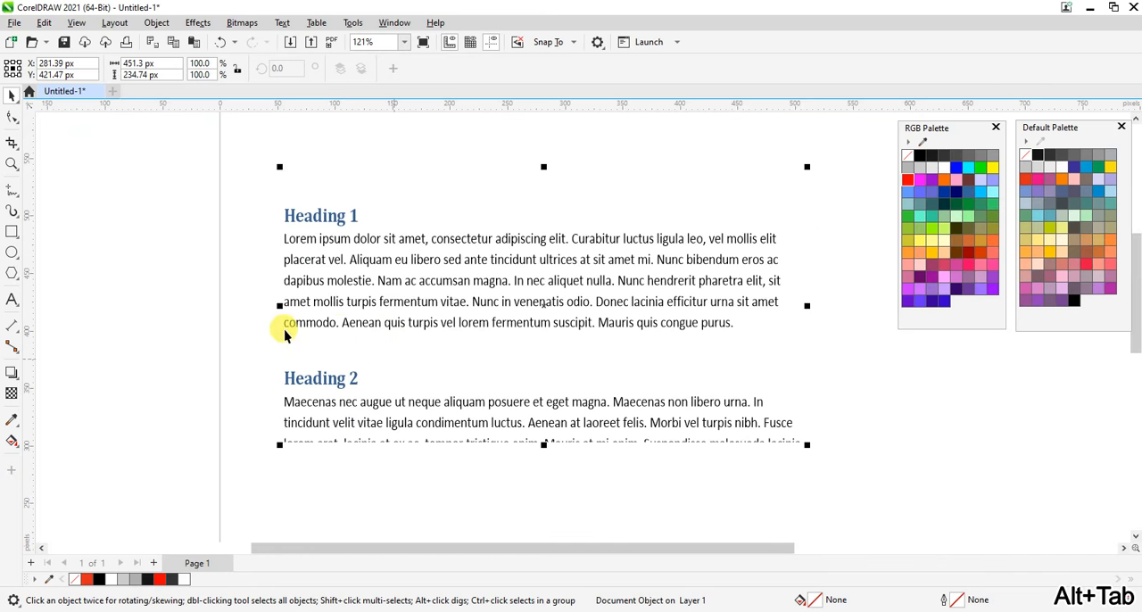
Delete the linked document object and paste the Word text as artistic text with Maintain Fonts and Formatting.
key("Delete")
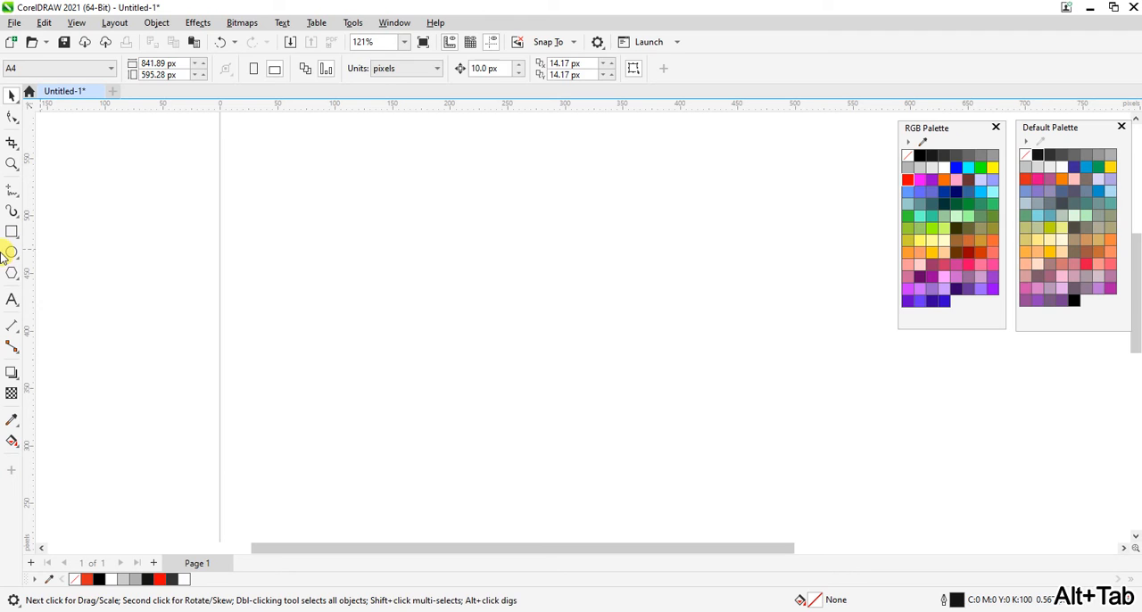
left_click(11, 300)
left_click(342, 253)
key("ctrl+v")
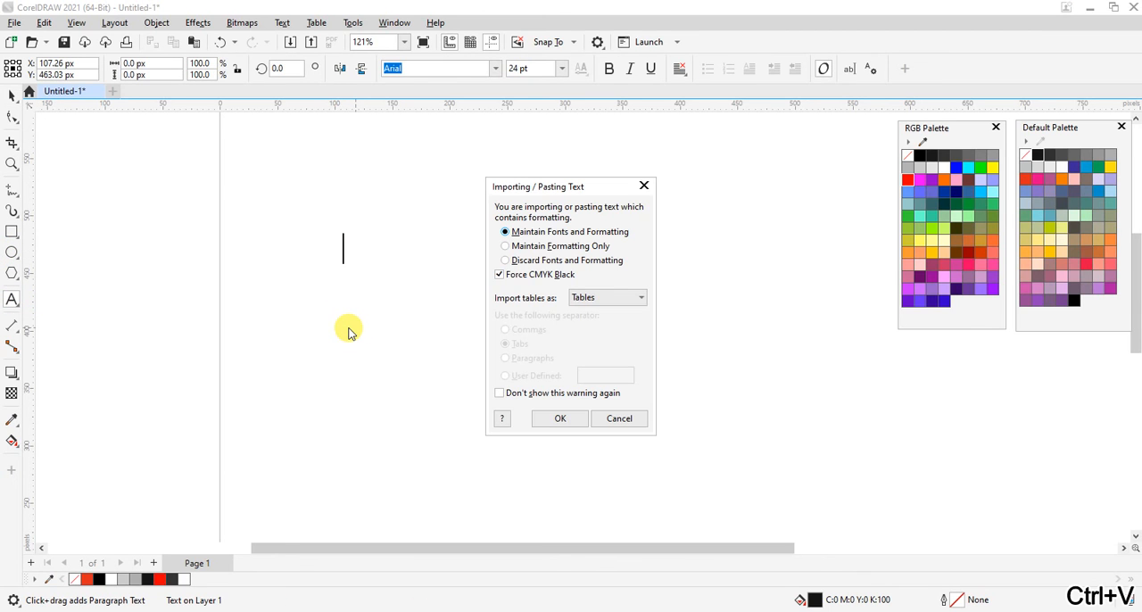
left_click_drag(539, 187, 462, 186)
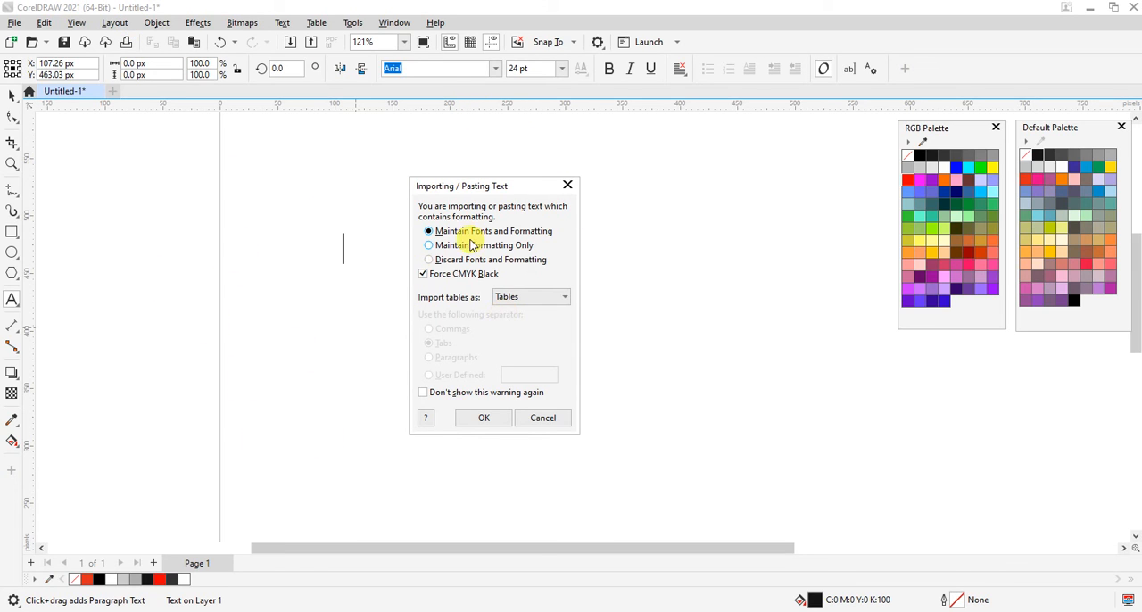
left_click(479, 419)
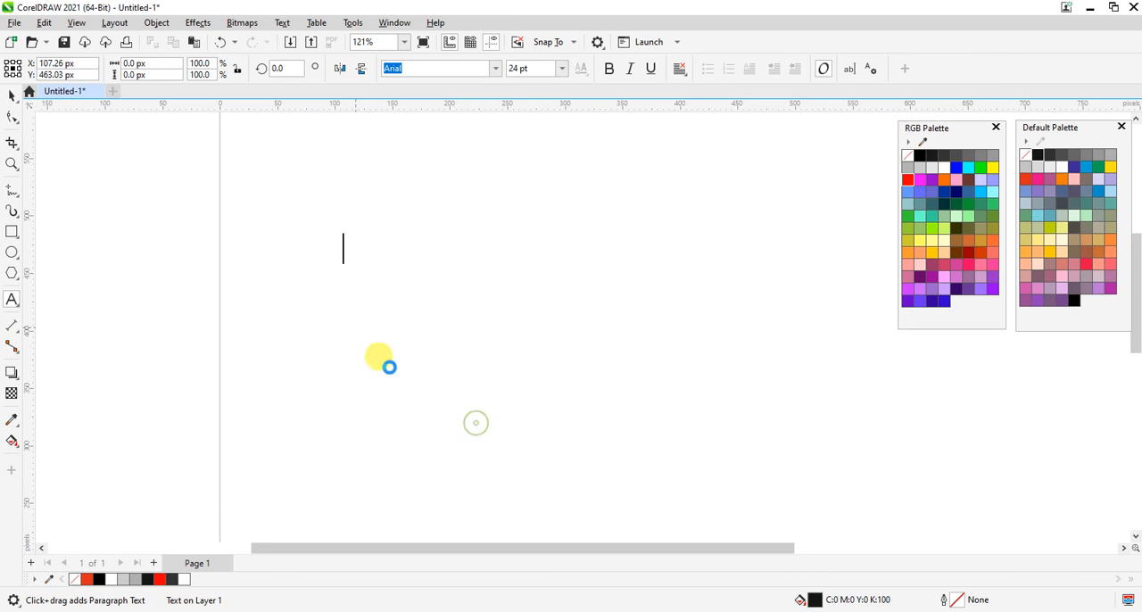
Examine how far the pasted artistic text runs beyond the page and delete it.
key("ctrl+space")
key("z")
right_click(437, 308)
right_click(491, 259)
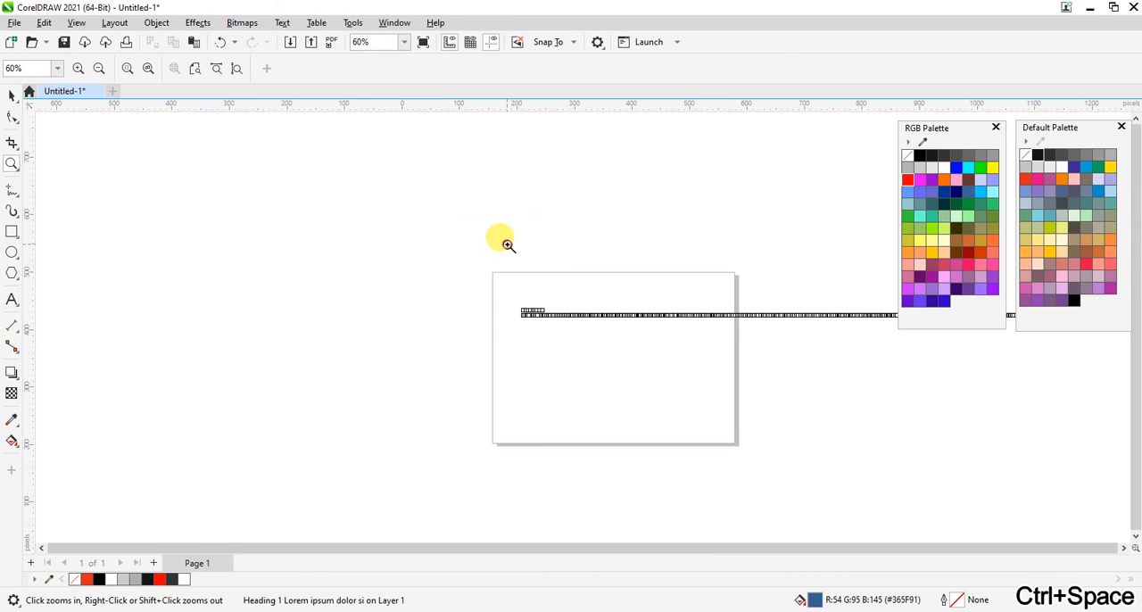
right_click(502, 263)
left_click_drag(509, 288, 639, 368)
right_click(639, 368)
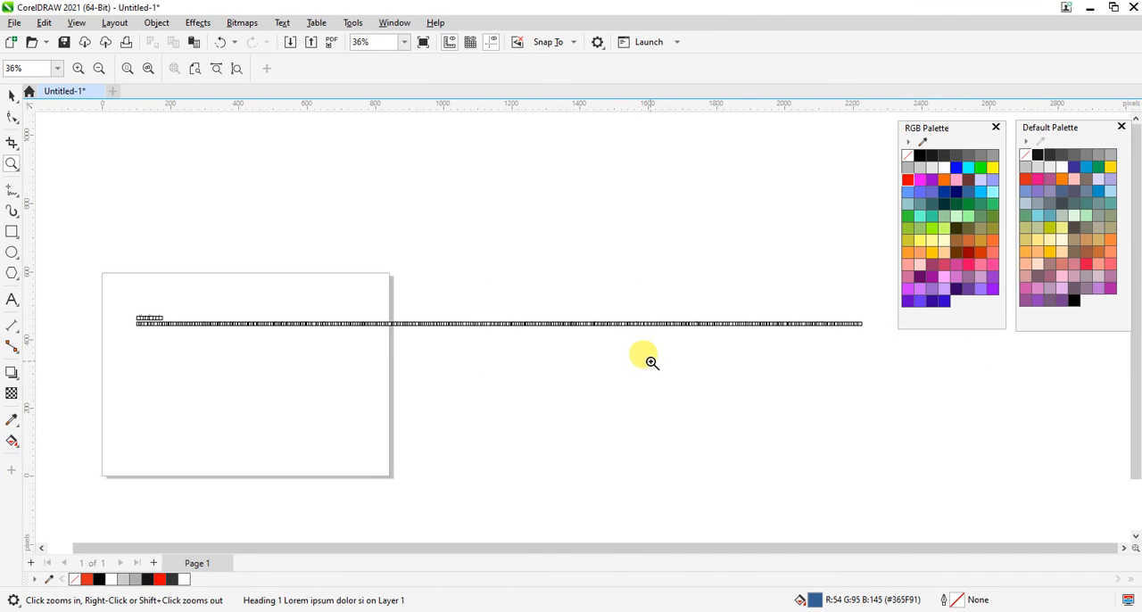
left_click_drag(70, 255, 528, 424)
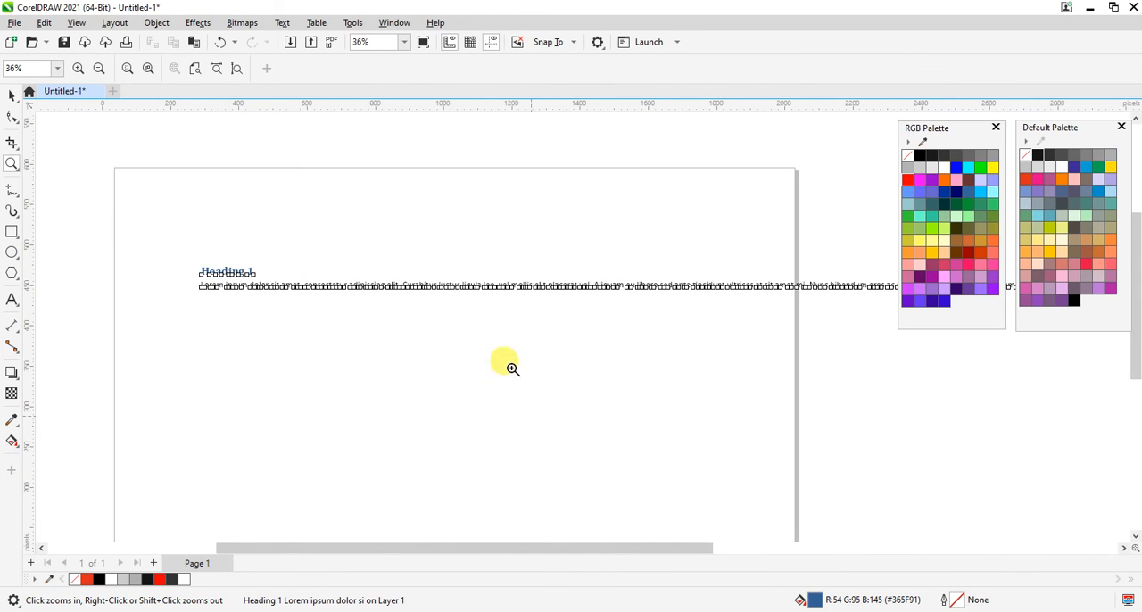
key("space")
key("Delete")
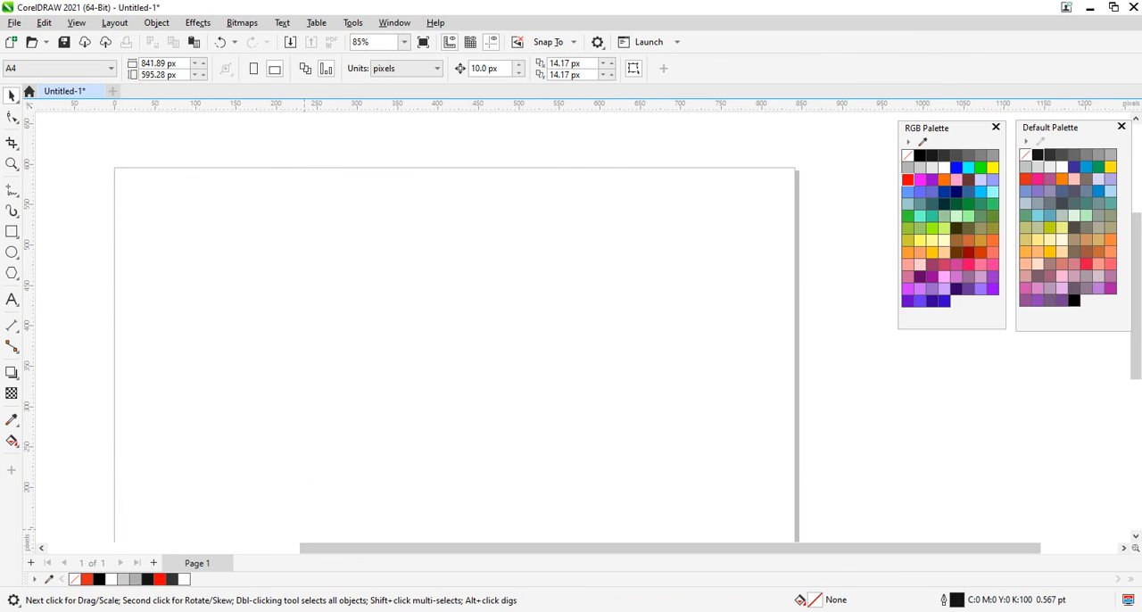
Copy the selected Heading 1 section again from the Word window Document in Untitled-1 and switch back to CorelDRAW.
mouse_move(261, 610)
left_click(340, 580)
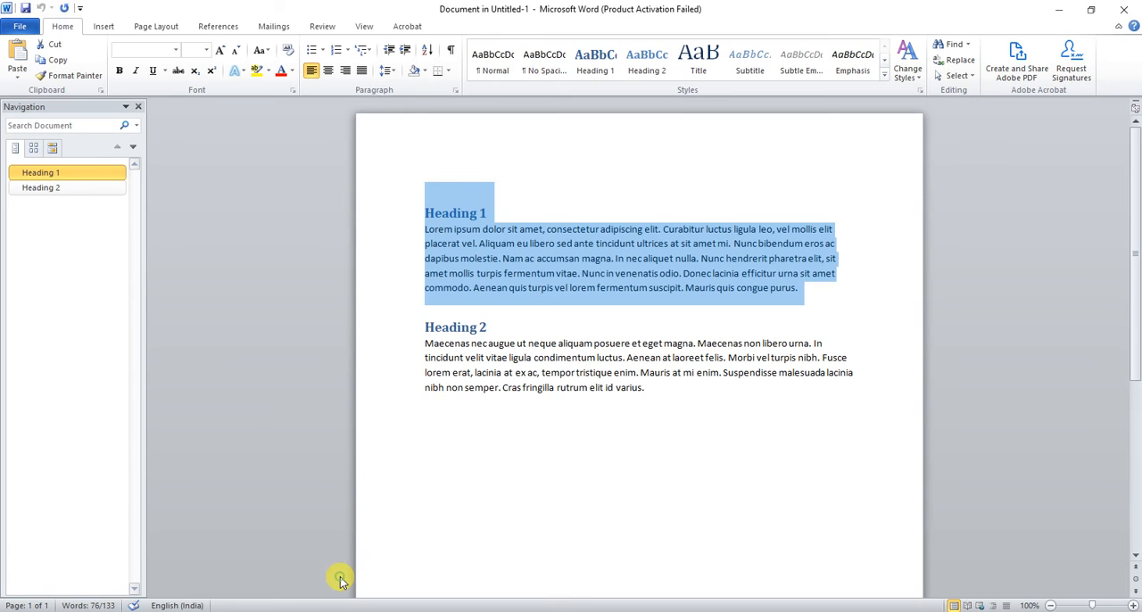
key("ctrl+c")
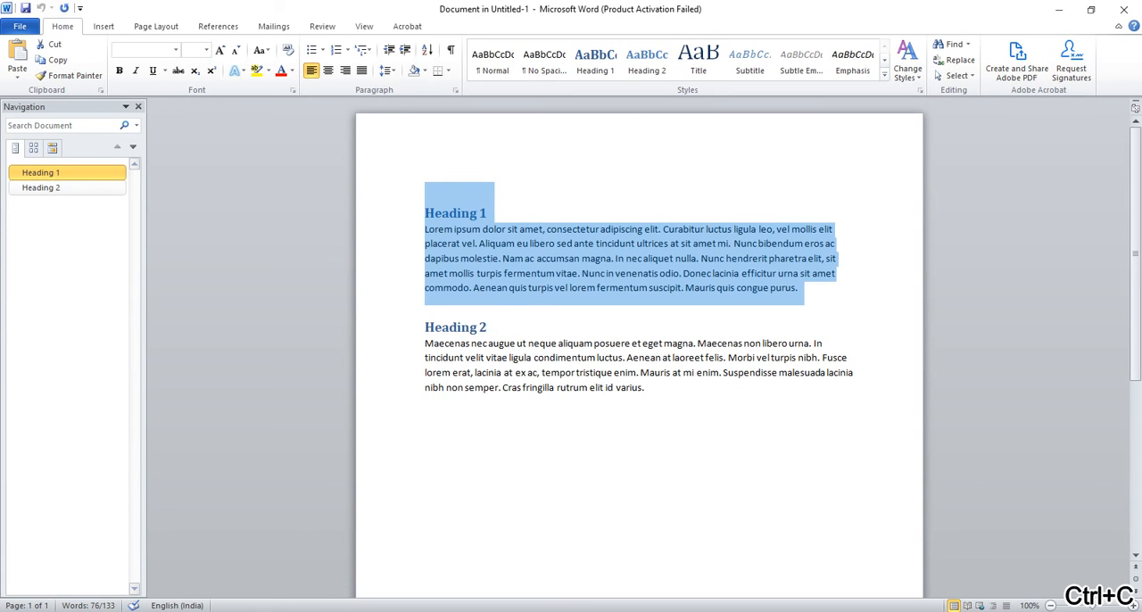
key("alt+Tab")
left_click(12, 301)
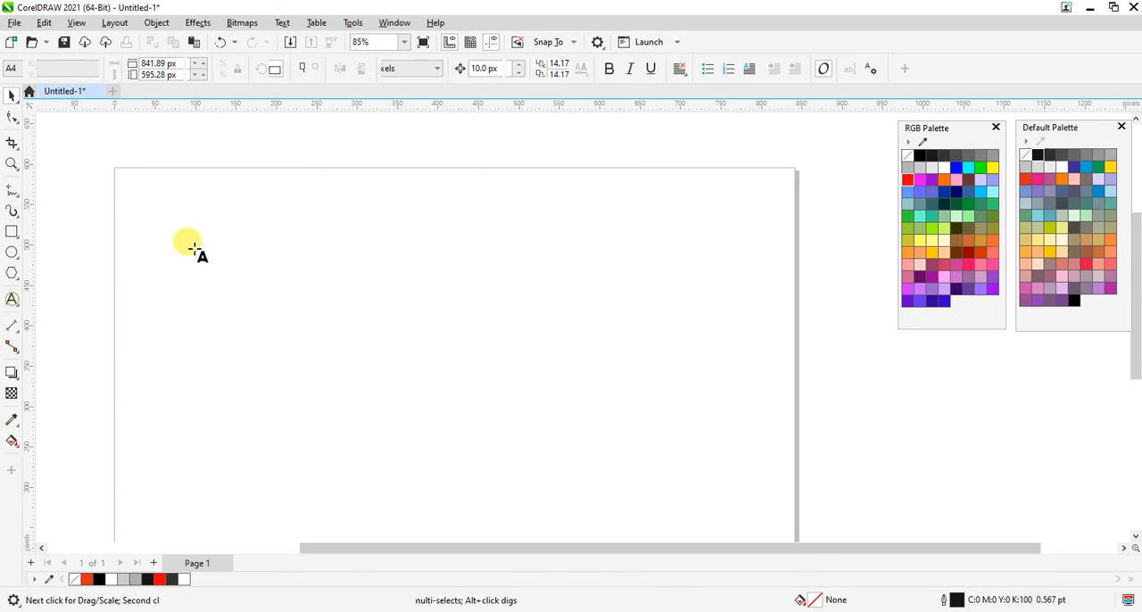
left_click_drag(173, 212, 705, 417)
key("ctrl+space")
left_click(616, 385)
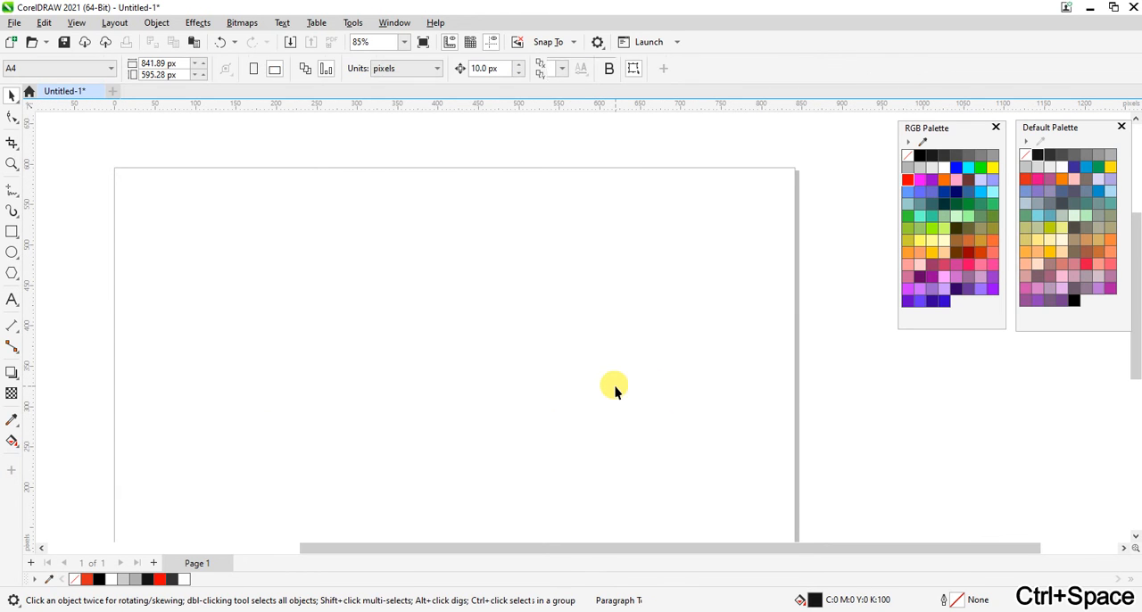
Paste the Heading 1 section as artistic text with its fonts and formatting maintained, and delete the resulting text.
left_click(13, 303)
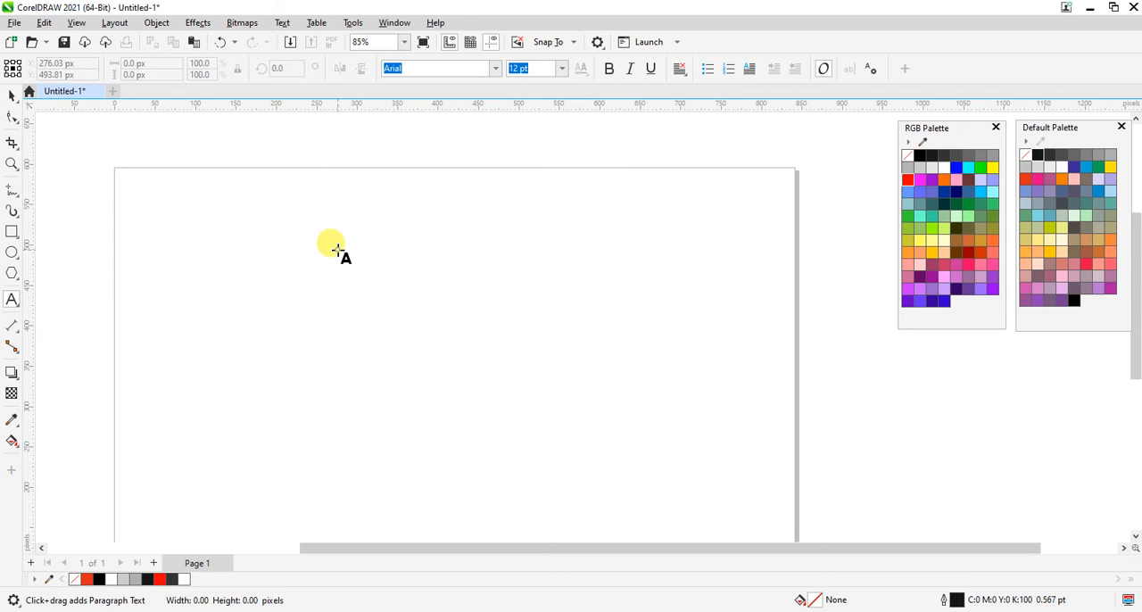
left_click(425, 330)
key("ctrl+v")
left_click(559, 418)
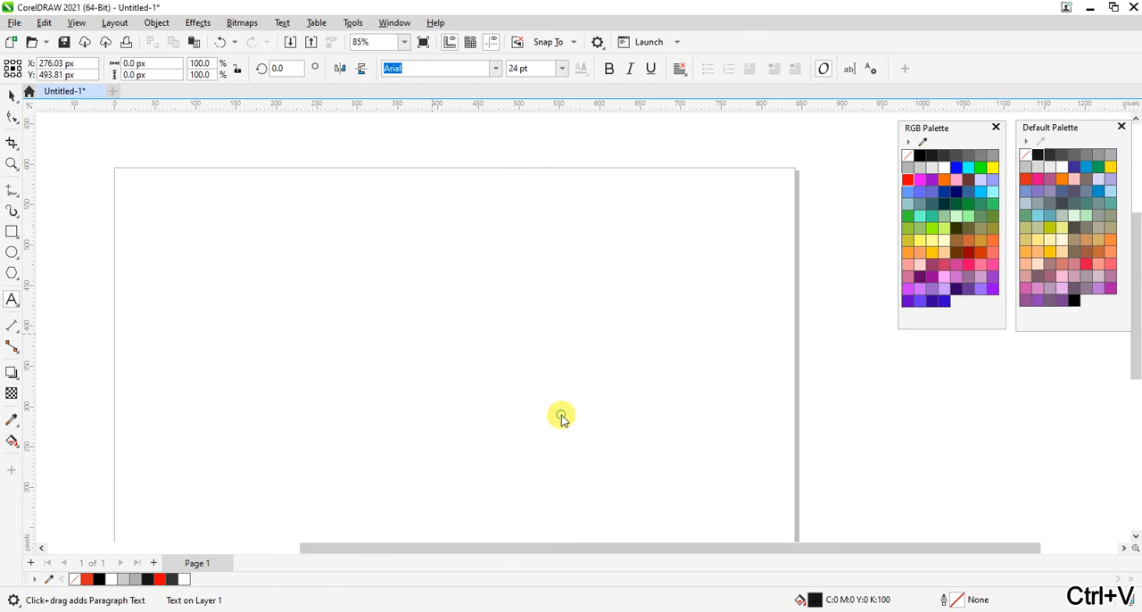
key("ctrl+space")
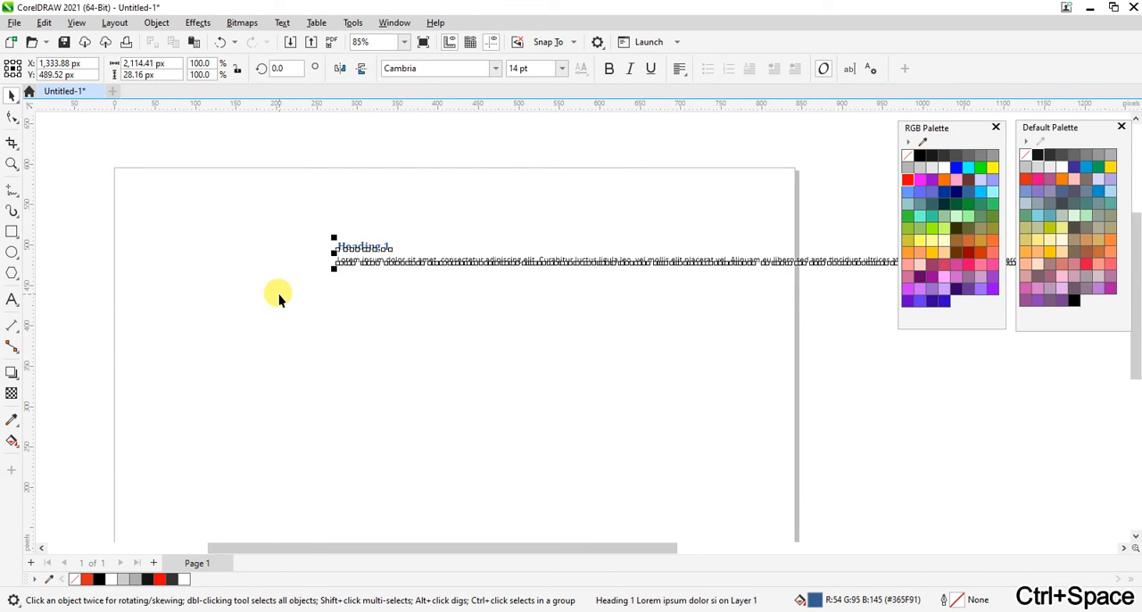
key("Delete")
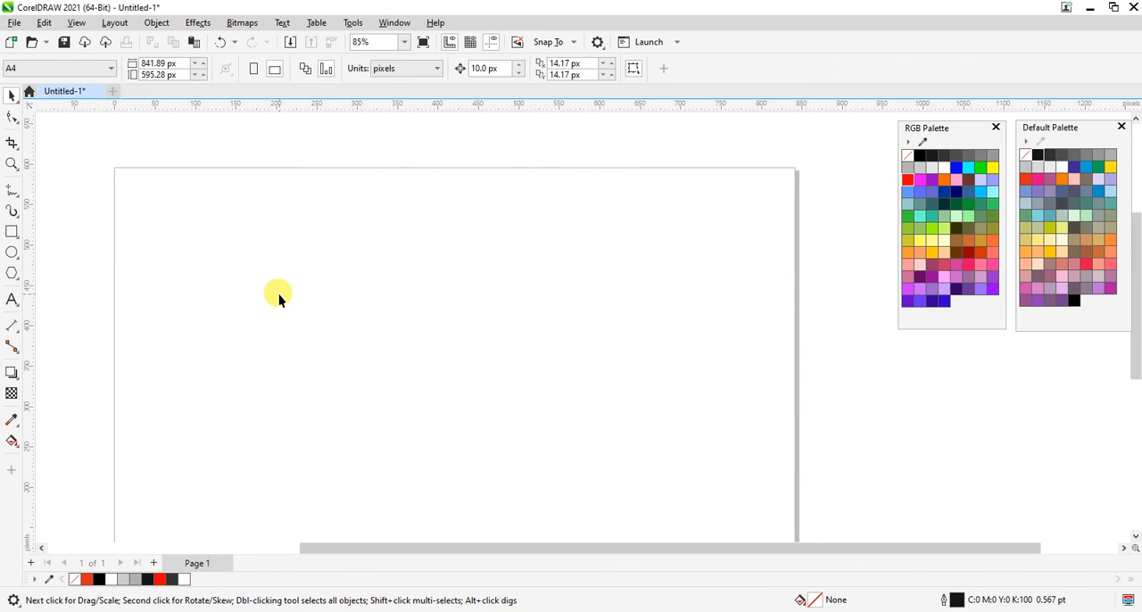
Draw a paragraph text frame of about 697 by 218 px near the page top and paste the formatted Heading 1 section into it.
left_click(12, 301)
left_click_drag(158, 204, 722, 379)
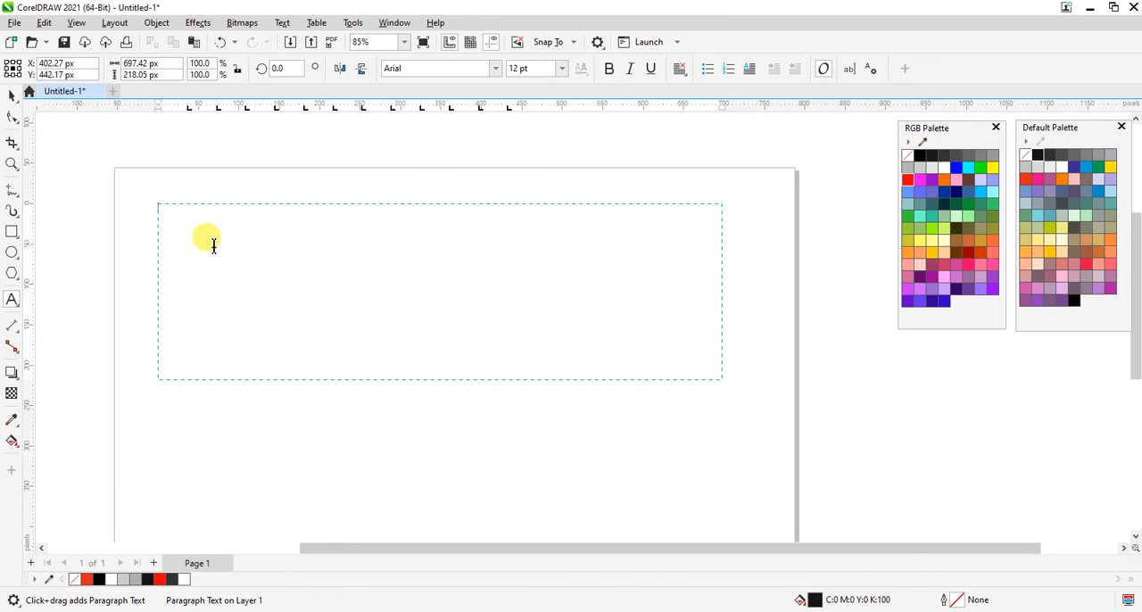
key("ctrl+v")
left_click(551, 419)
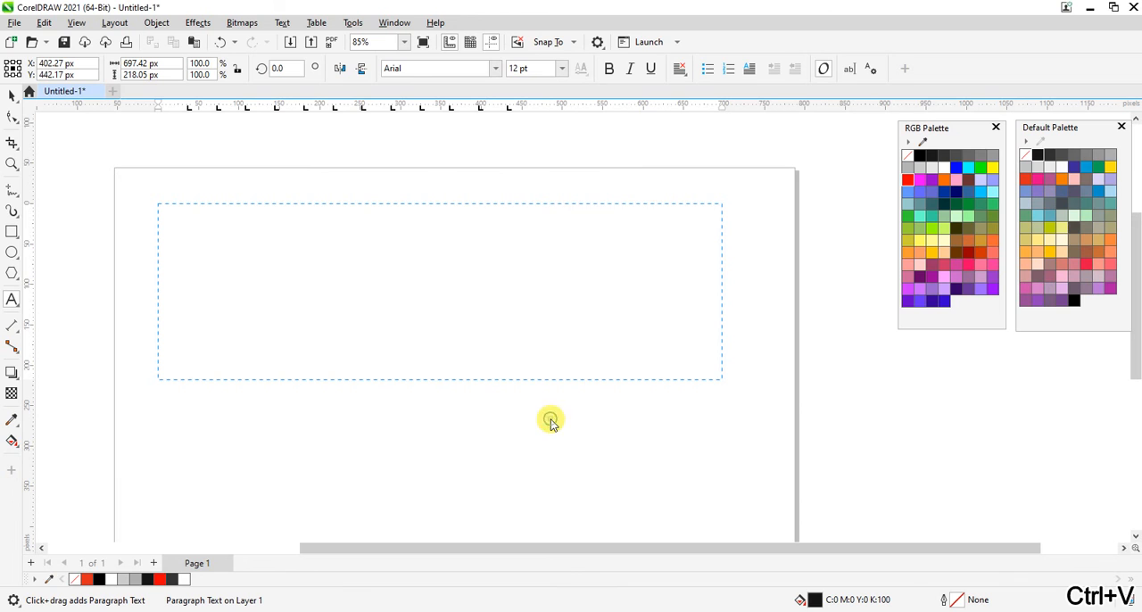
key("ctrl+space")
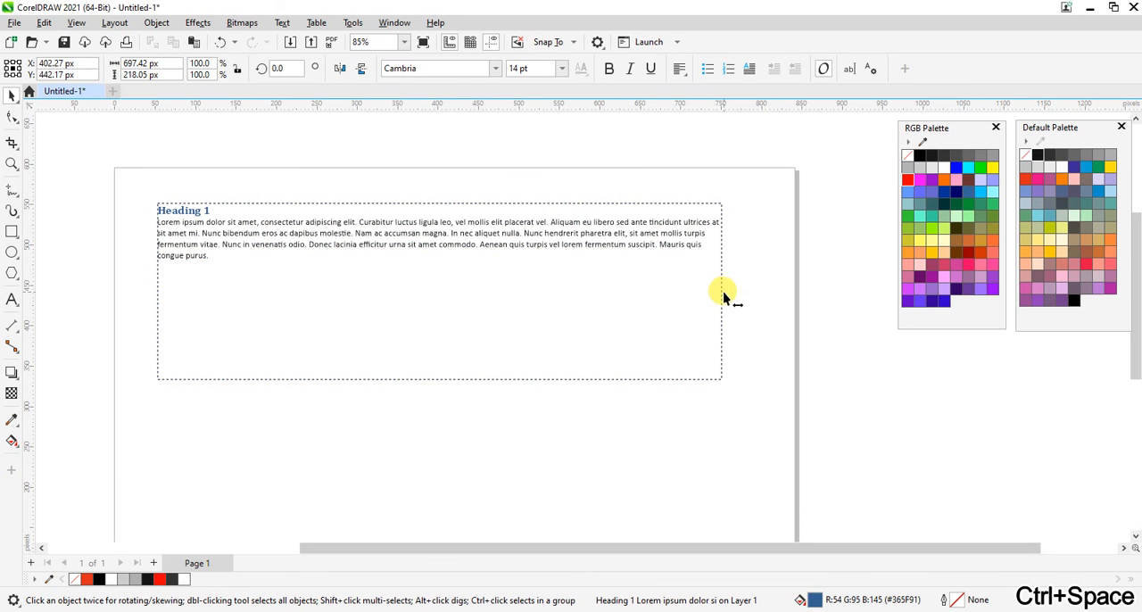
Shrink the paragraph text frame to about 345 by 118 px around the Heading 1 section and inspect it up close.
left_click_drag(723, 292, 438, 301)
left_click_drag(296, 383, 277, 304)
left_click(312, 419)
left_click(242, 246)
key("z")
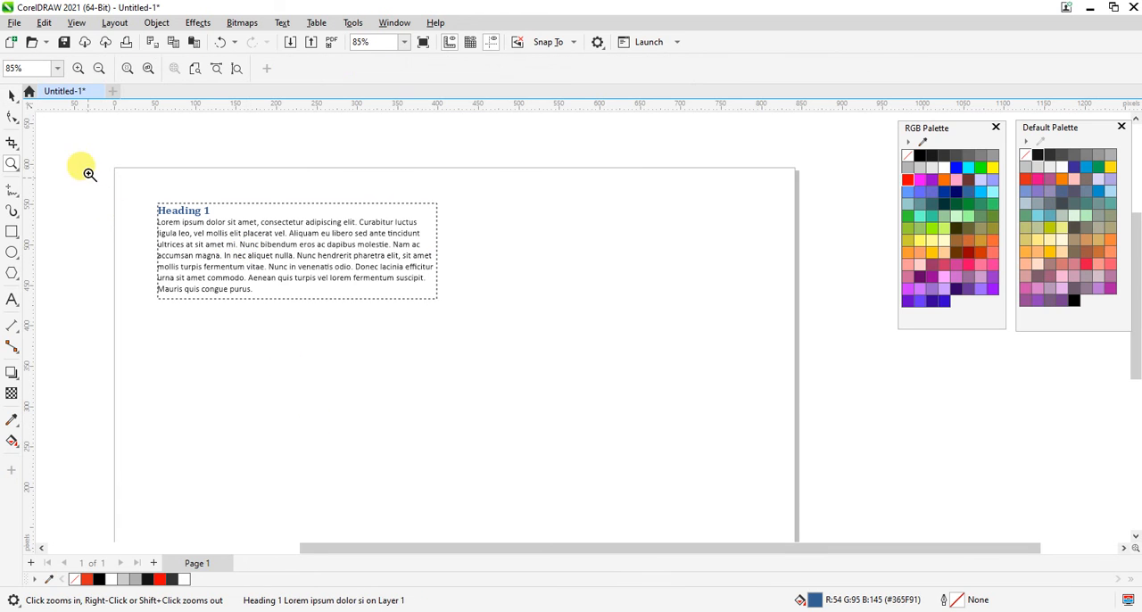
left_click_drag(89, 173, 642, 397)
key("space")
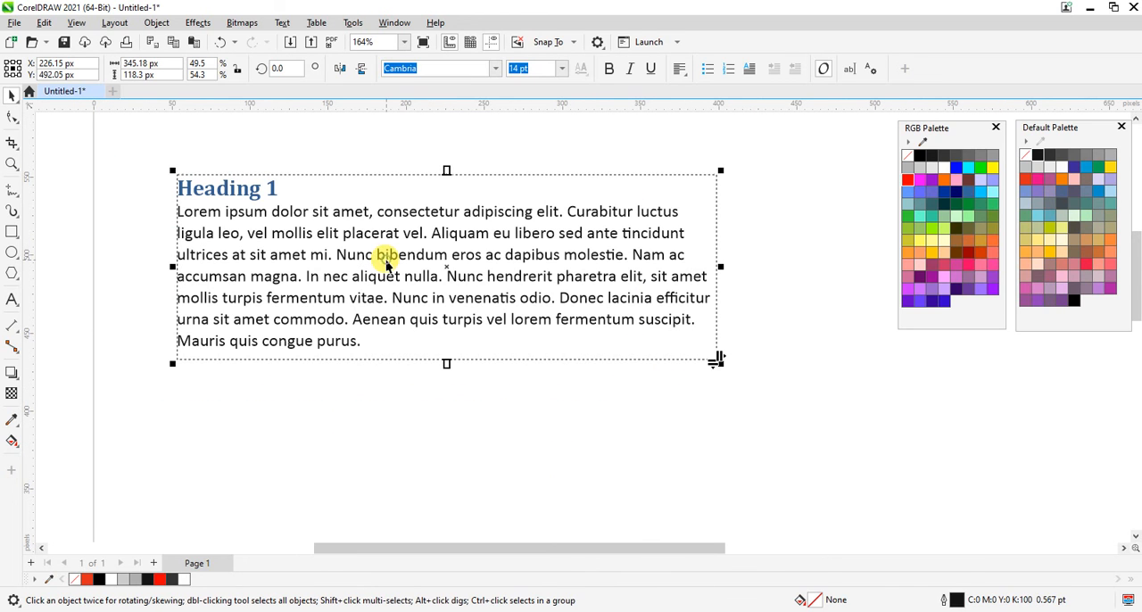
Select the whole paragraph text frame with the Heading 1 section and delete it.
left_click(292, 409)
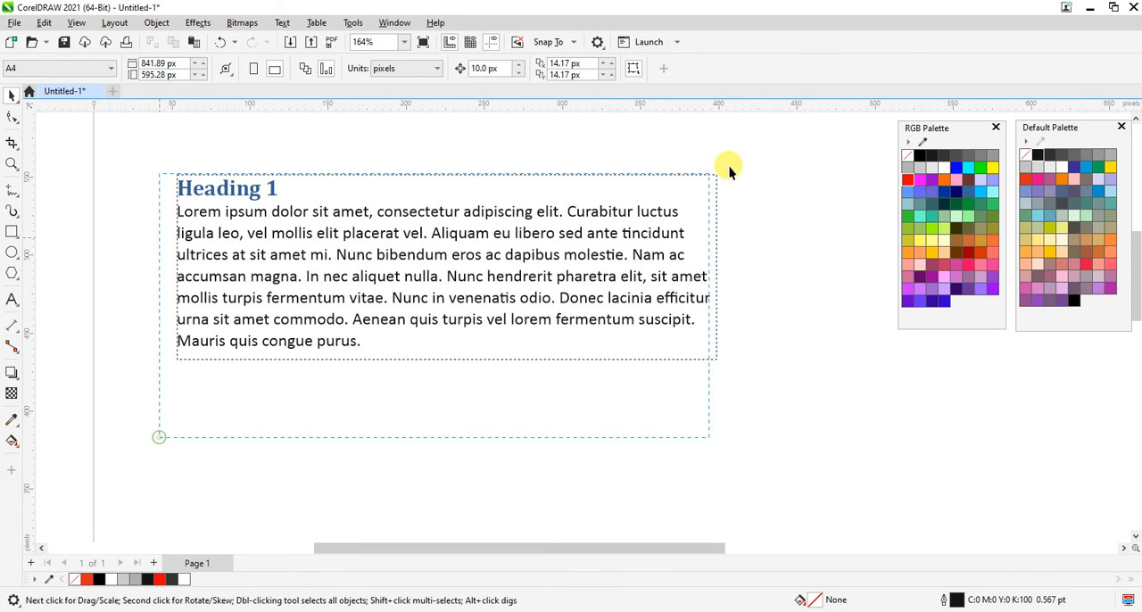
left_click_drag(729, 167, 754, 158)
left_click(91, 241)
left_click_drag(122, 145, 812, 405)
key("Delete")
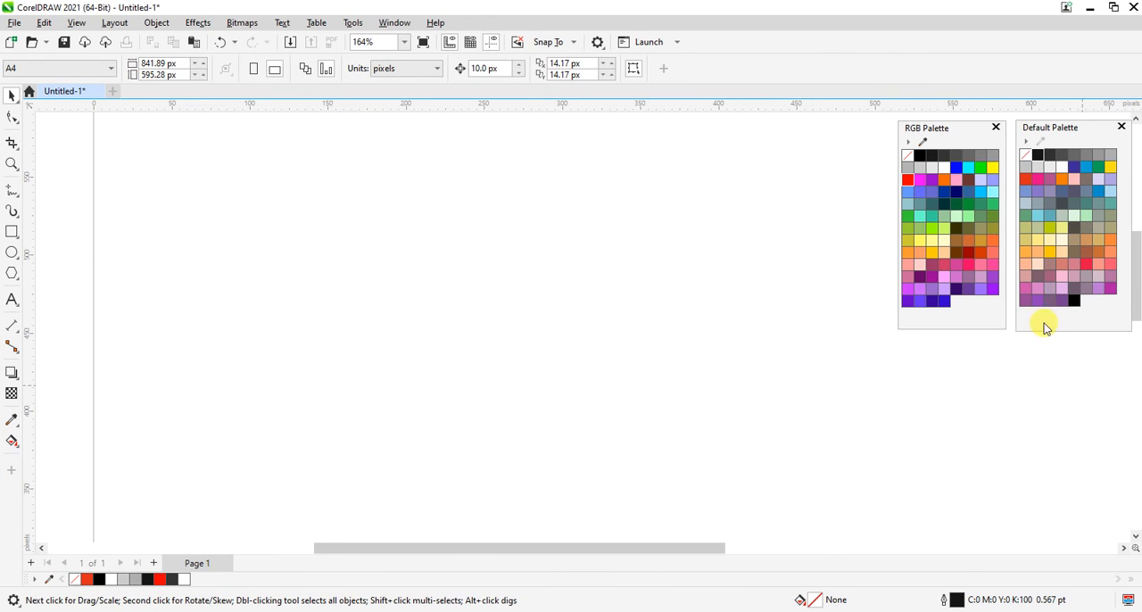
Close the floating RGB Palette.
left_click(39, 23)
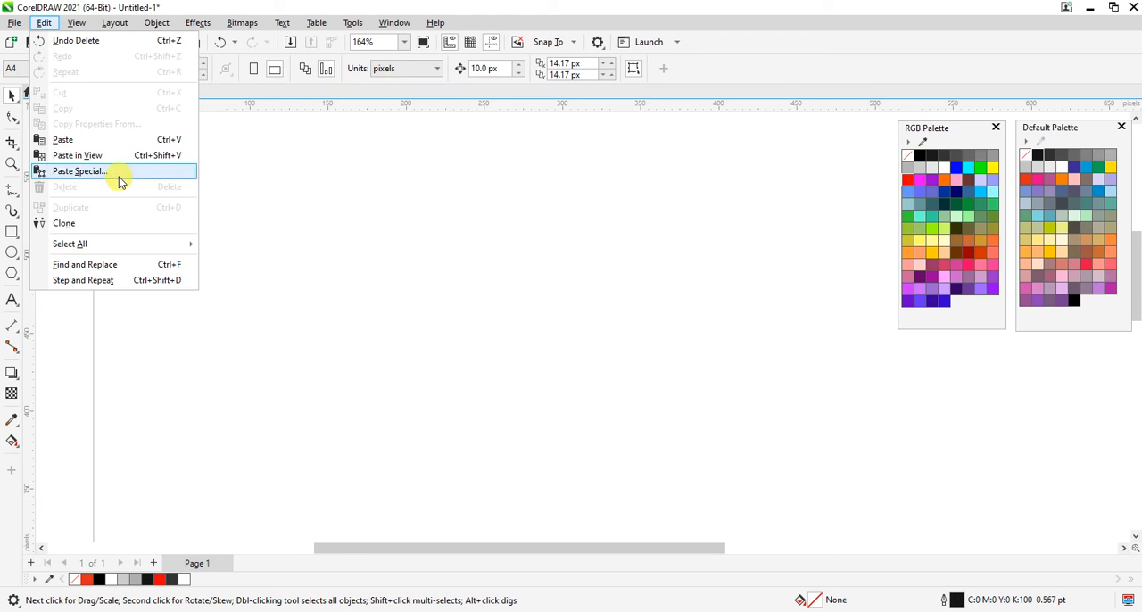
left_click(744, 308)
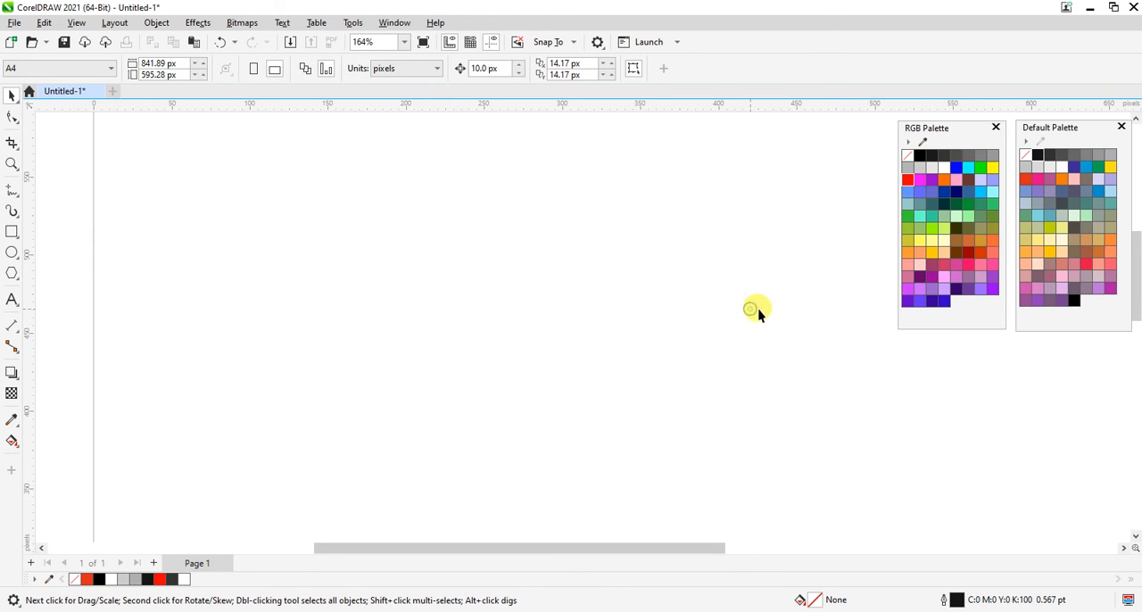
left_click(996, 127)
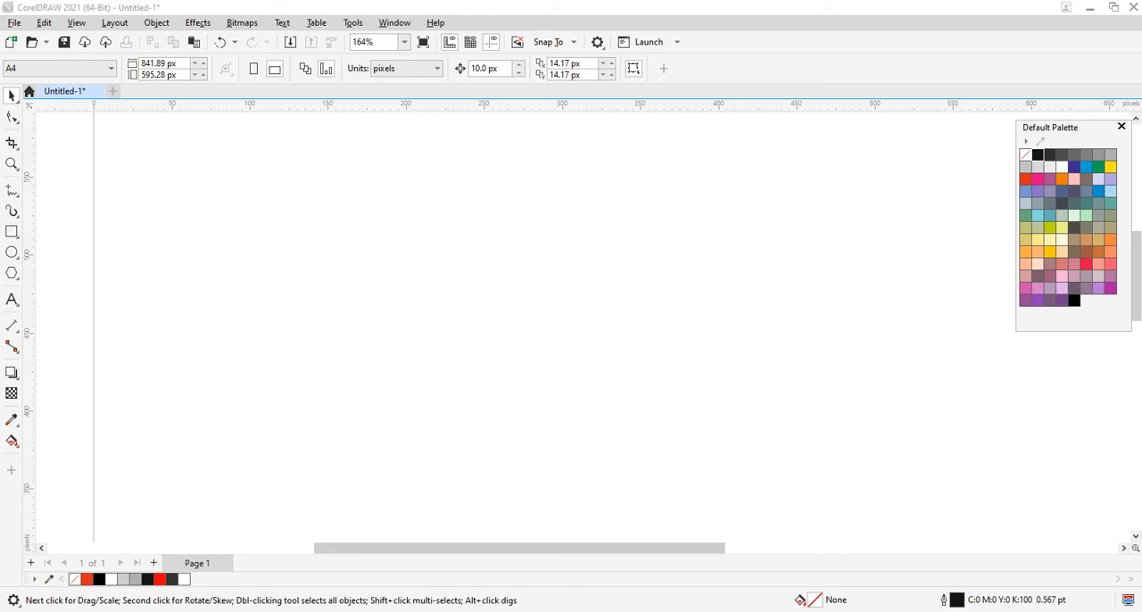